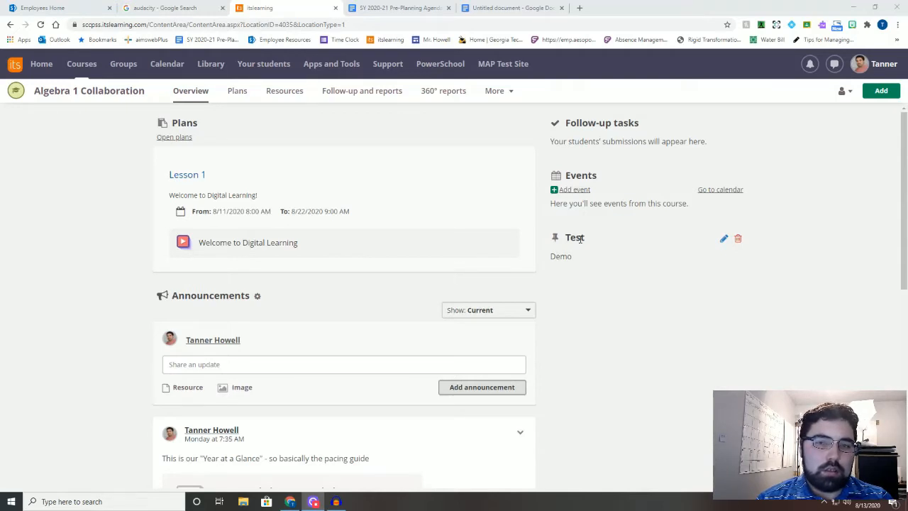
Open the Test sticky text box on the course overview for editing and change its title to Reminders.
{"action": "left_click", "coordinate": [726, 240]}
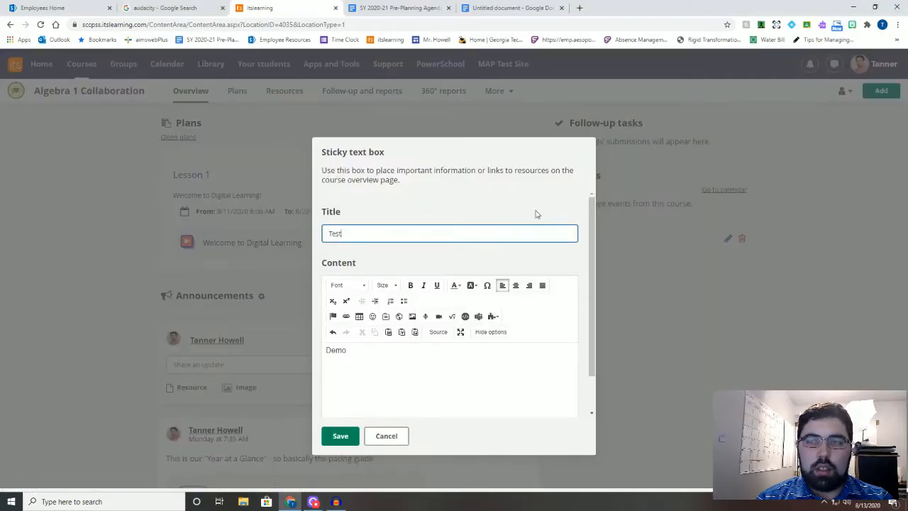
{"action": "left_click_drag", "start_coordinate": [354, 233], "coordinate": [315, 238]}
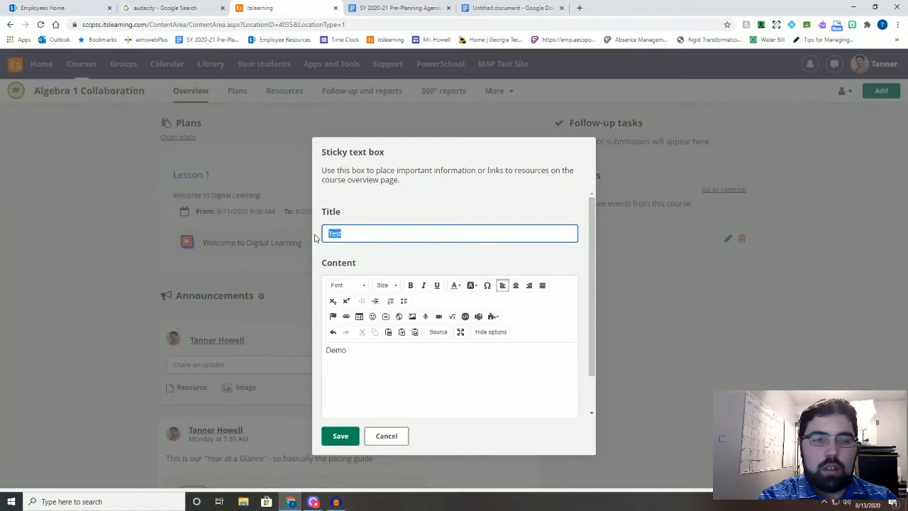
{"action": "type", "text": "Reminders"}
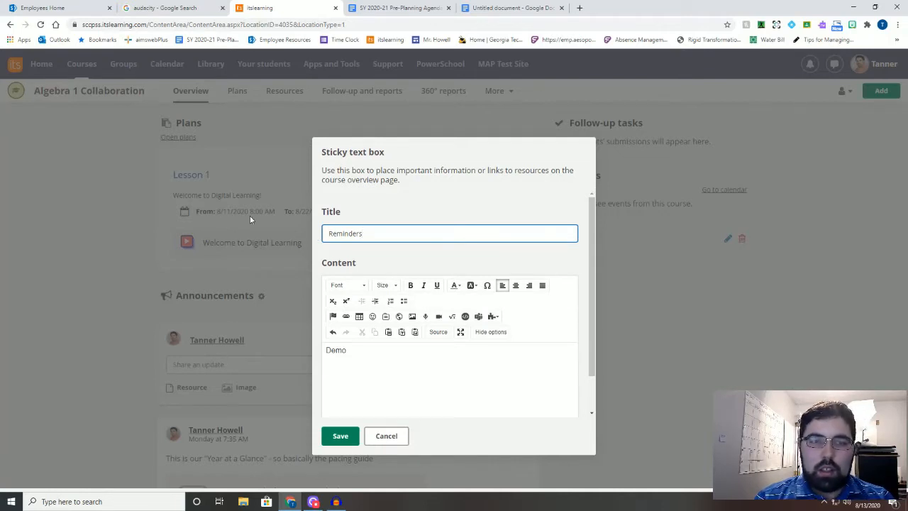
Collapse the content editor's extra formatting options and show them again.
{"action": "left_click", "coordinate": [491, 332]}
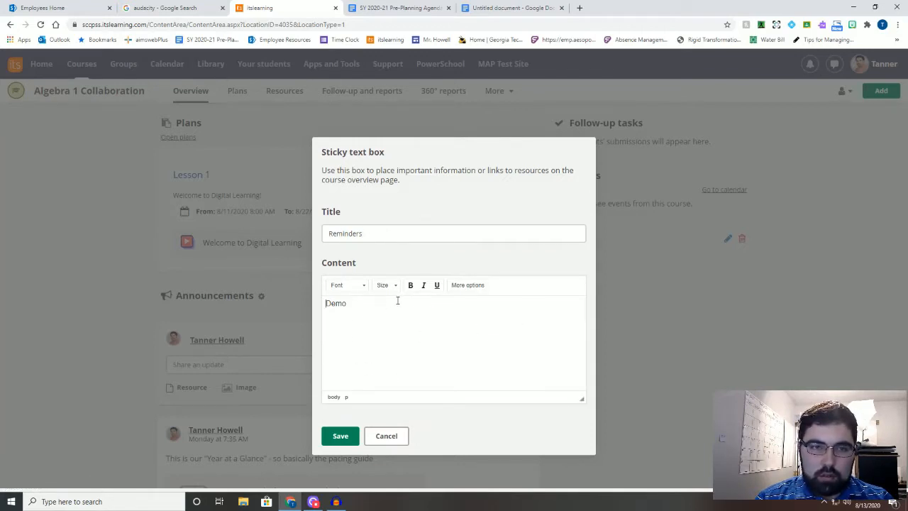
{"action": "double_click", "coordinate": [343, 300]}
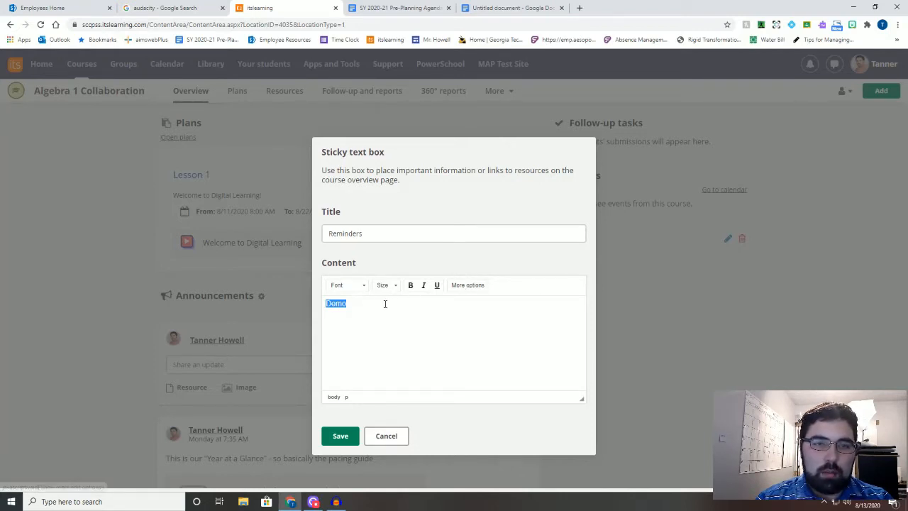
{"action": "left_click", "coordinate": [466, 286]}
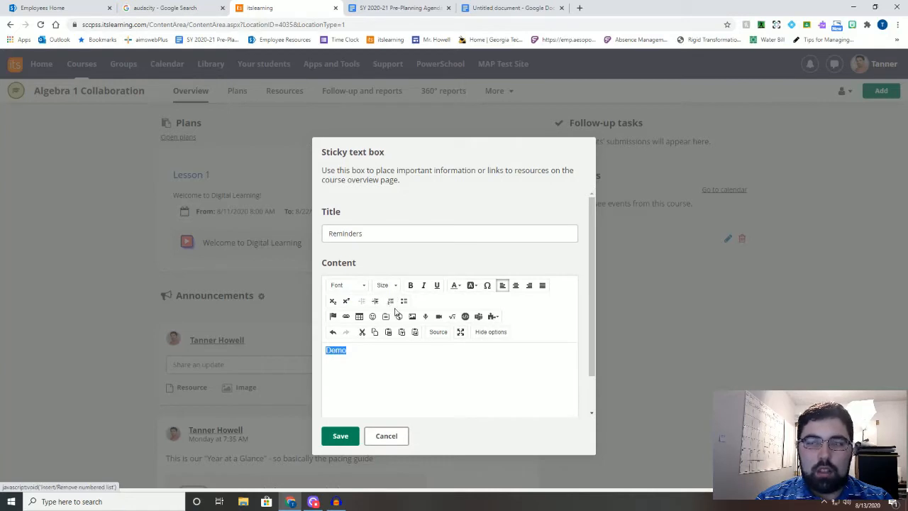
Select the Demo text in the sticky box, then copy the heading "Copy to other courses - don't move." from the untitled Google Docs document.
{"action": "left_click_drag", "start_coordinate": [348, 350], "coordinate": [319, 354]}
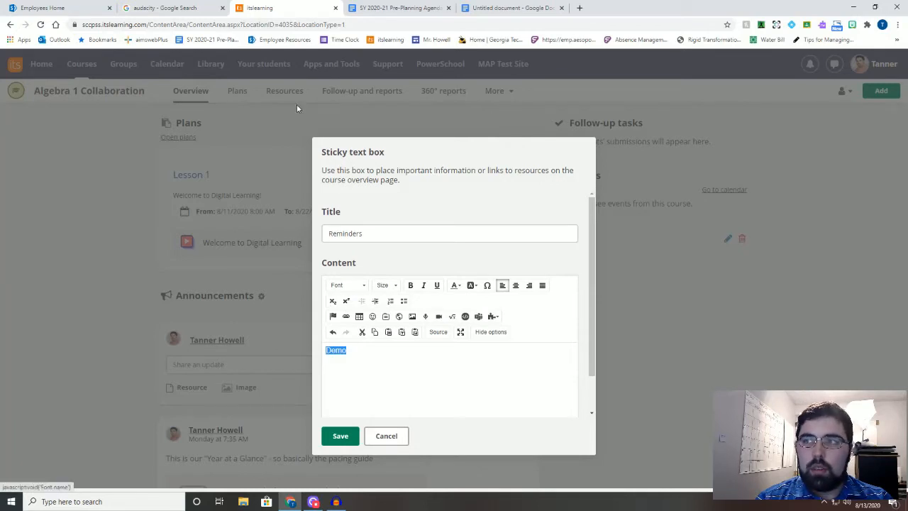
{"action": "left_click", "coordinate": [501, 8]}
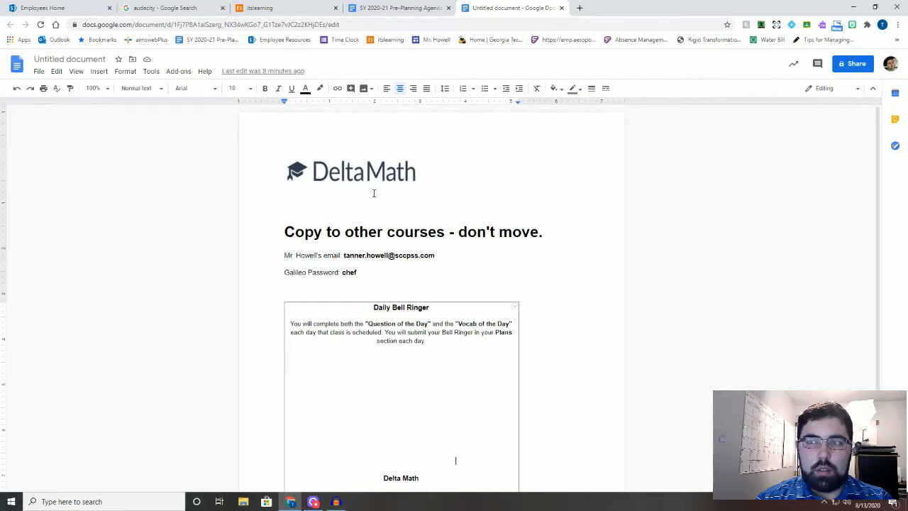
{"action": "left_click_drag", "start_coordinate": [284, 231], "coordinate": [556, 233]}
{"action": "right_click", "coordinate": [454, 239]}
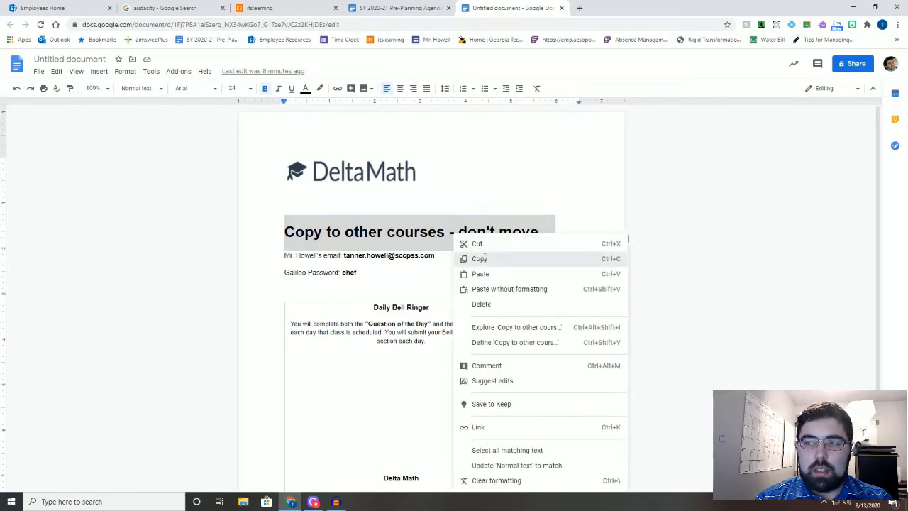
{"action": "left_click", "coordinate": [480, 258]}
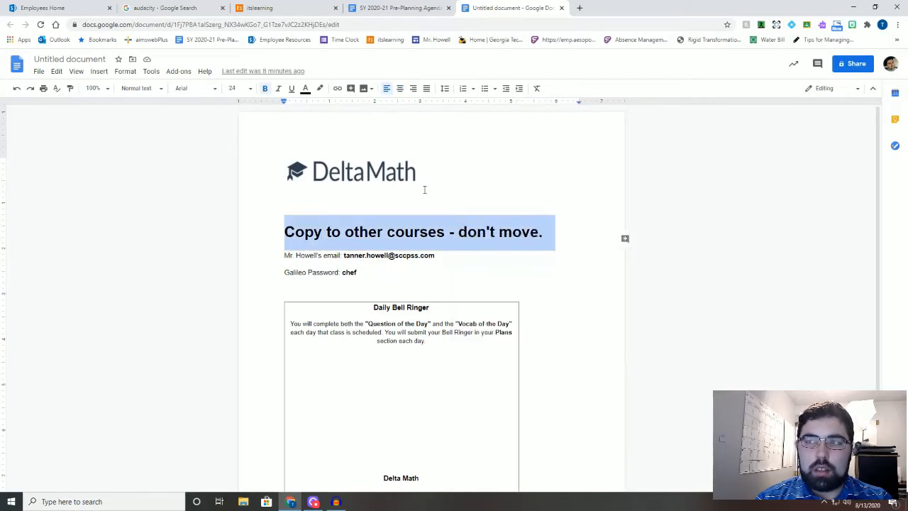
Back in itslearning, replace the Demo text in the sticky box with the copied heading and save the box.
{"action": "left_click", "coordinate": [261, 9]}
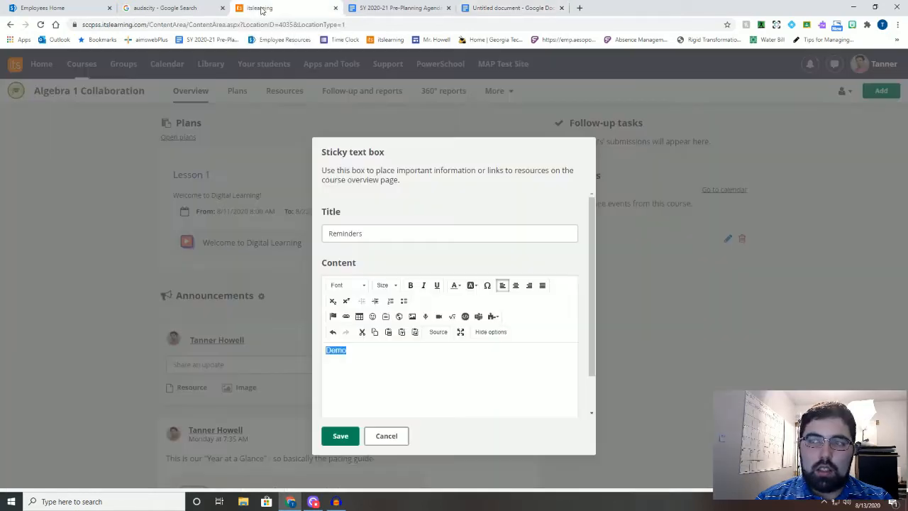
{"action": "right_click", "coordinate": [343, 350]}
{"action": "left_click", "coordinate": [372, 383]}
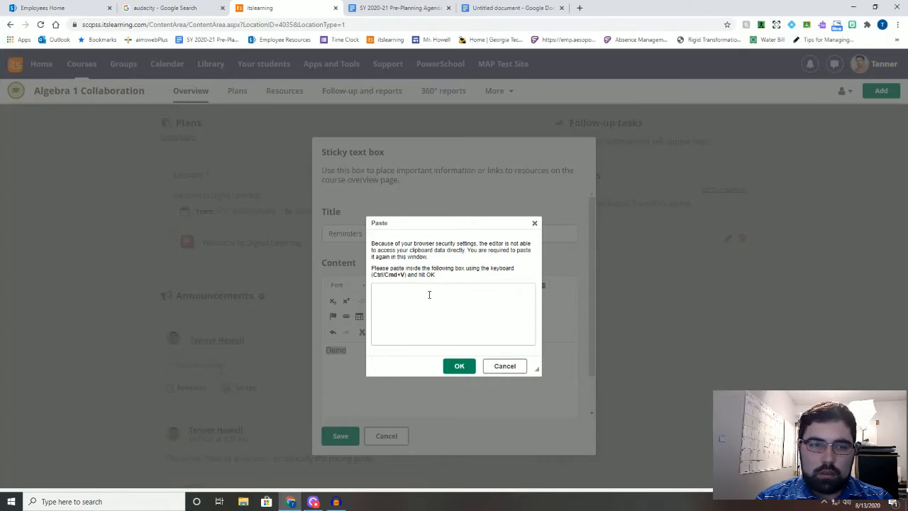
{"action": "right_click", "coordinate": [406, 301]}
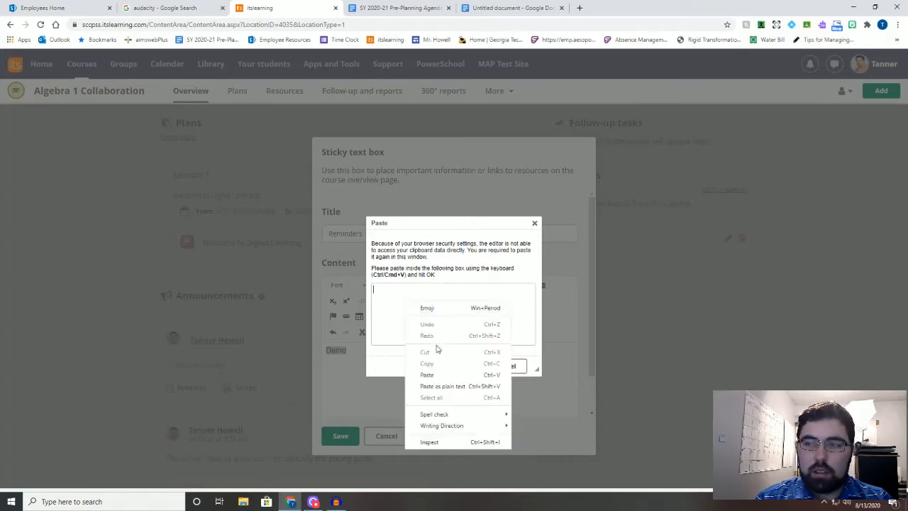
{"action": "left_click", "coordinate": [435, 376]}
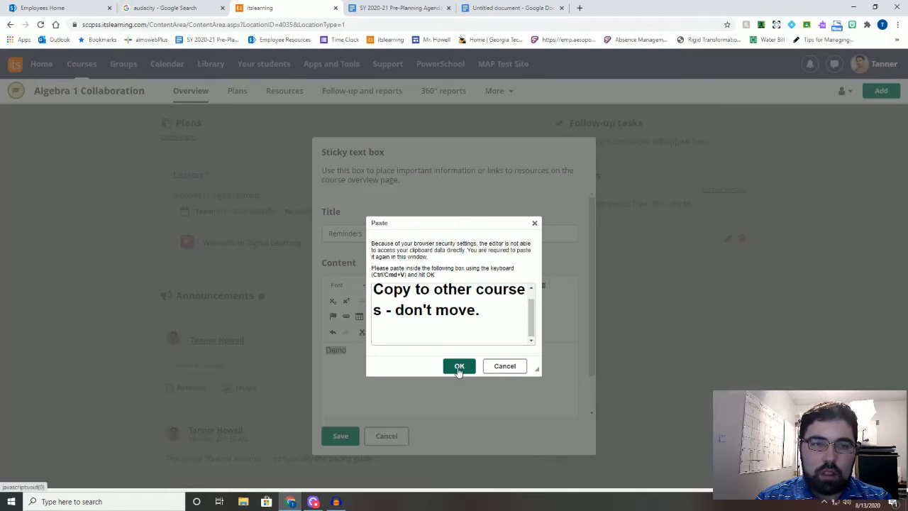
{"action": "left_click", "coordinate": [458, 366]}
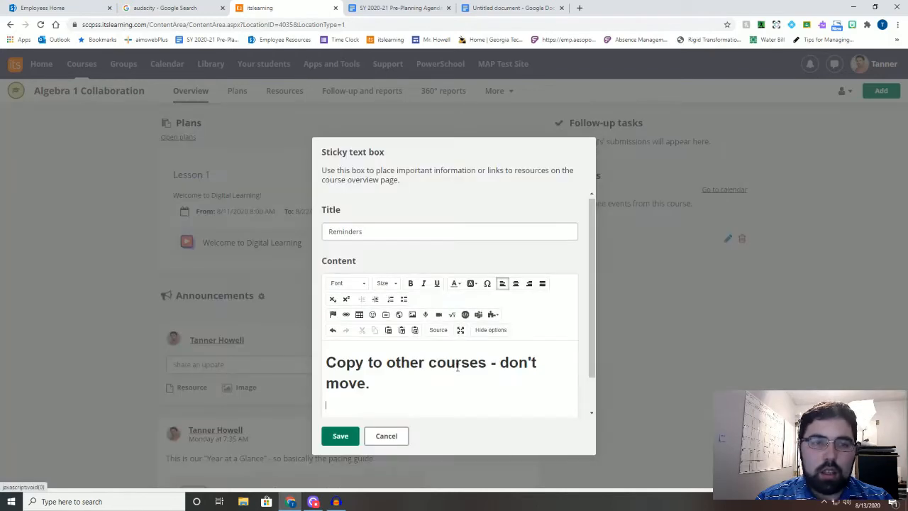
{"action": "left_click", "coordinate": [345, 436]}
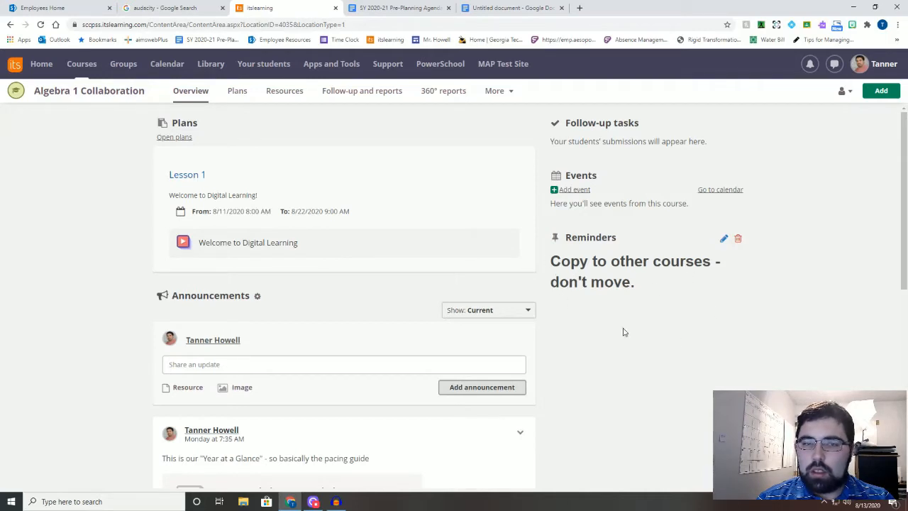
Reopen the Reminders sticky text box for editing and delete the heading from its content.
{"action": "left_click", "coordinate": [724, 240]}
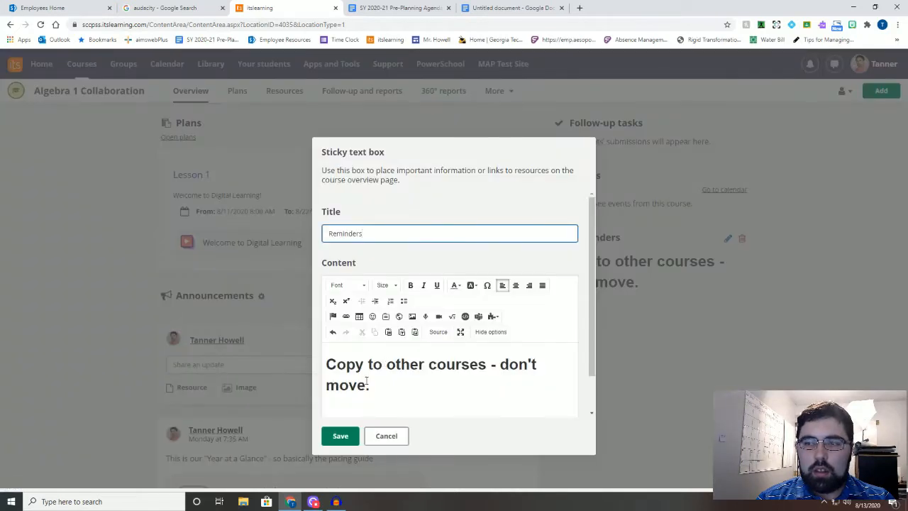
{"action": "left_click_drag", "start_coordinate": [373, 385], "coordinate": [324, 360]}
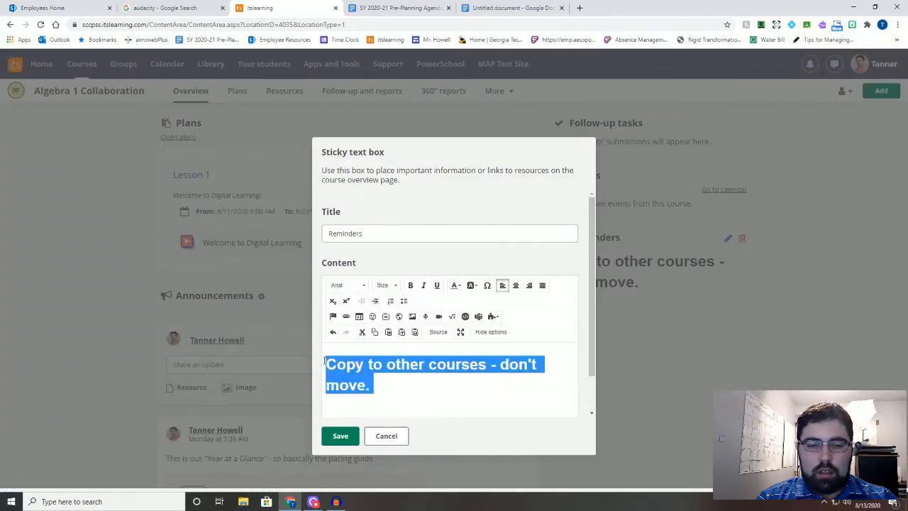
{"action": "key", "text": "BackSpace"}
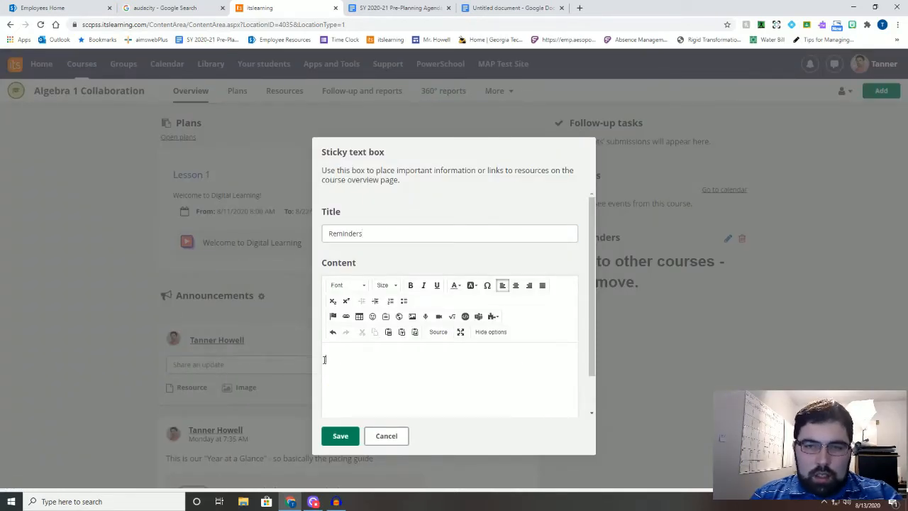
Insert a table with 1 row, 1 column and border size 3 into the Reminders content.
{"action": "left_click", "coordinate": [360, 316]}
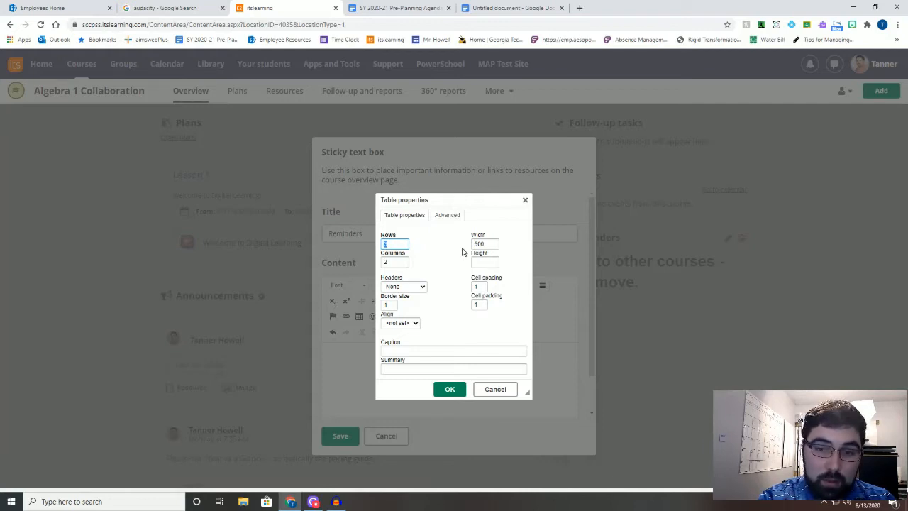
{"action": "type", "text": "1"}
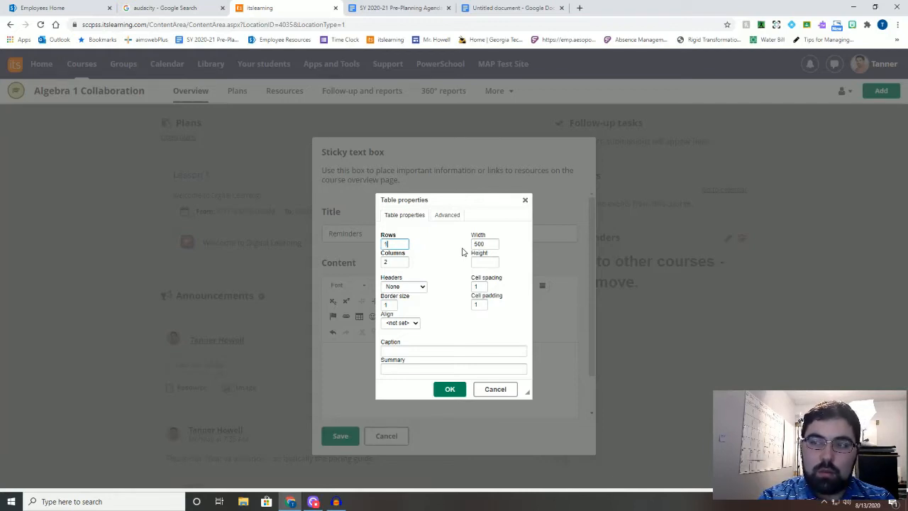
{"action": "key", "text": "Tab"}
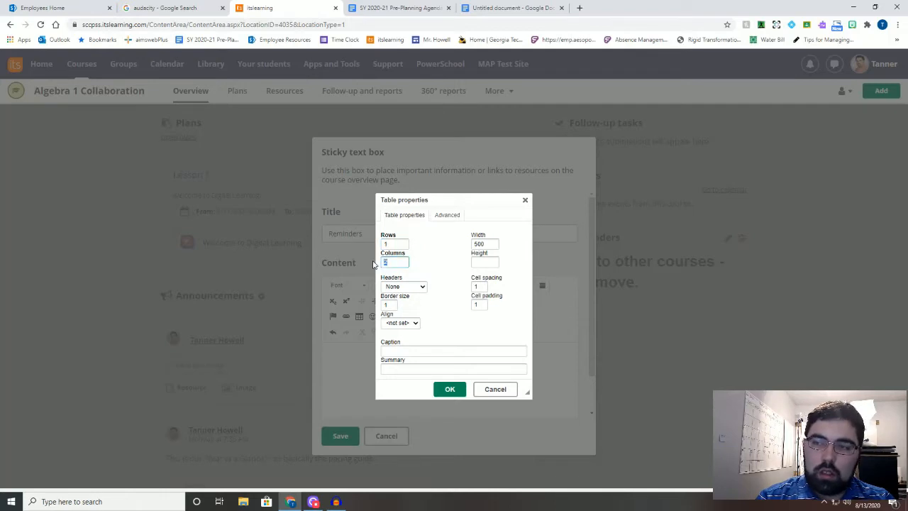
{"action": "type", "text": "1"}
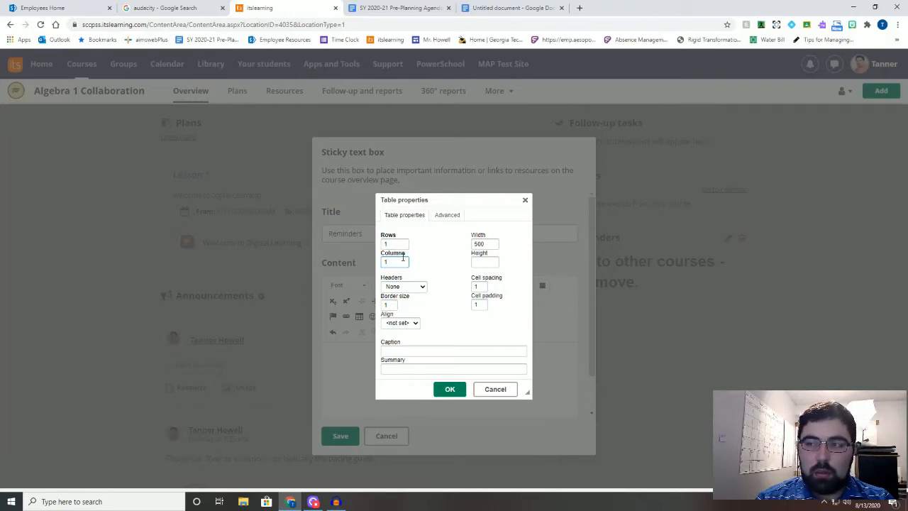
{"action": "left_click", "coordinate": [387, 305]}
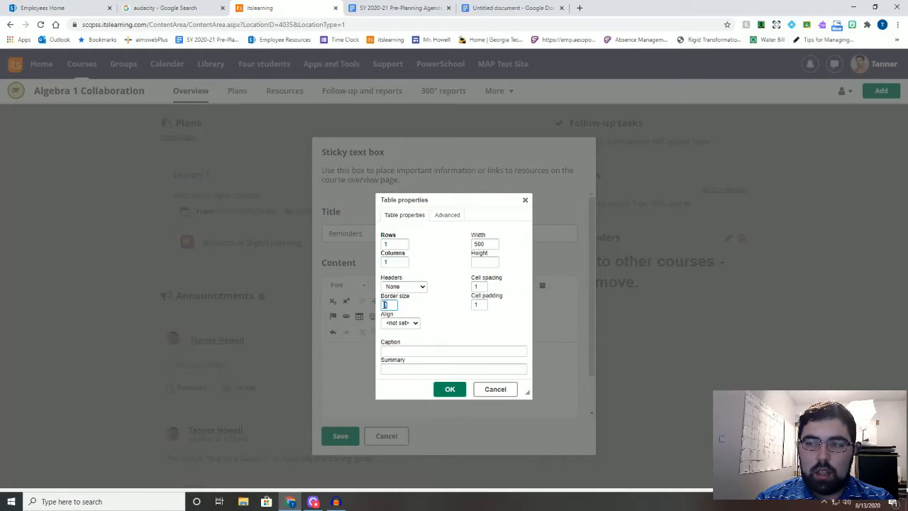
{"action": "type", "text": "3"}
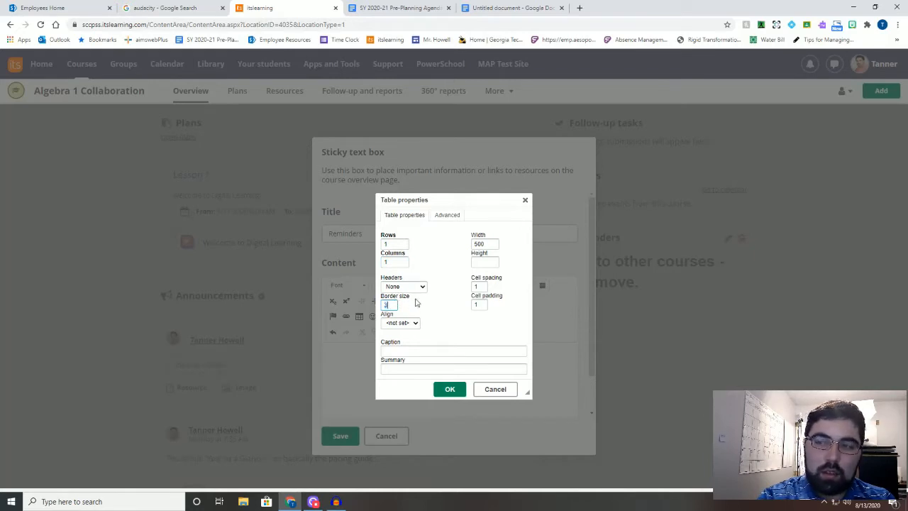
{"action": "left_click", "coordinate": [447, 393]}
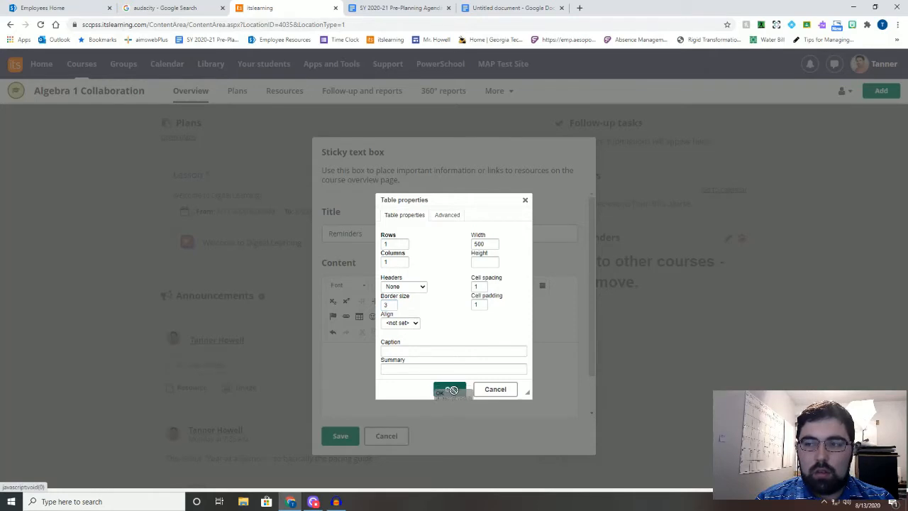
{"action": "left_click", "coordinate": [450, 389]}
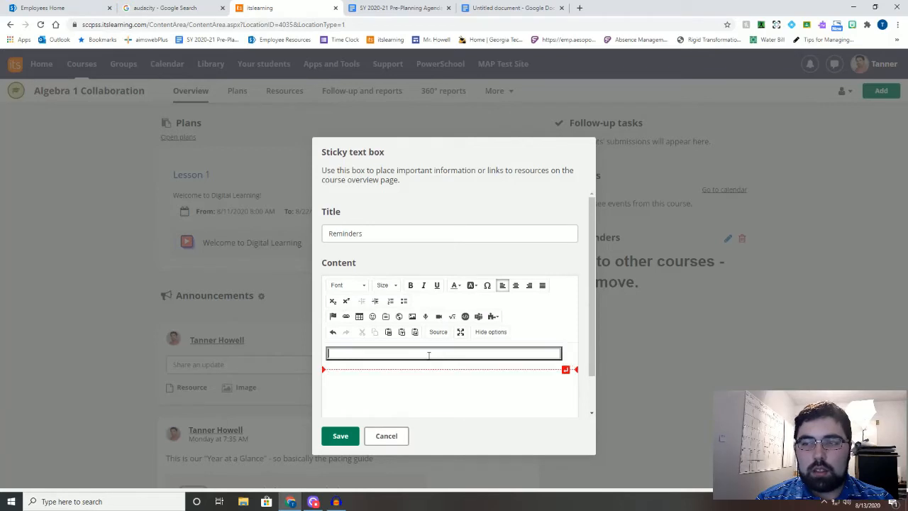
Switch to the untitled Google Docs document and copy the heading "Copy to other courses - don't move." again.
{"action": "left_click", "coordinate": [497, 8]}
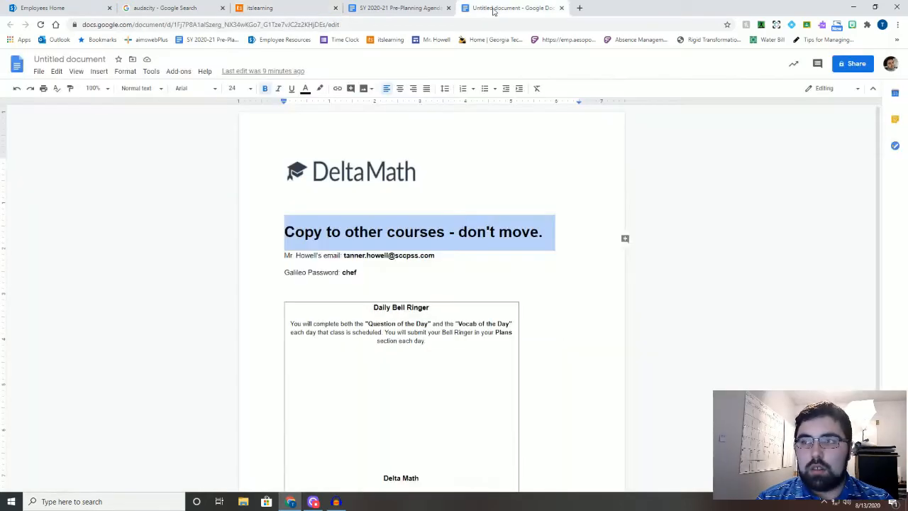
{"action": "left_click", "coordinate": [322, 234]}
{"action": "left_click_drag", "start_coordinate": [284, 232], "coordinate": [566, 231]}
{"action": "right_click", "coordinate": [458, 233]}
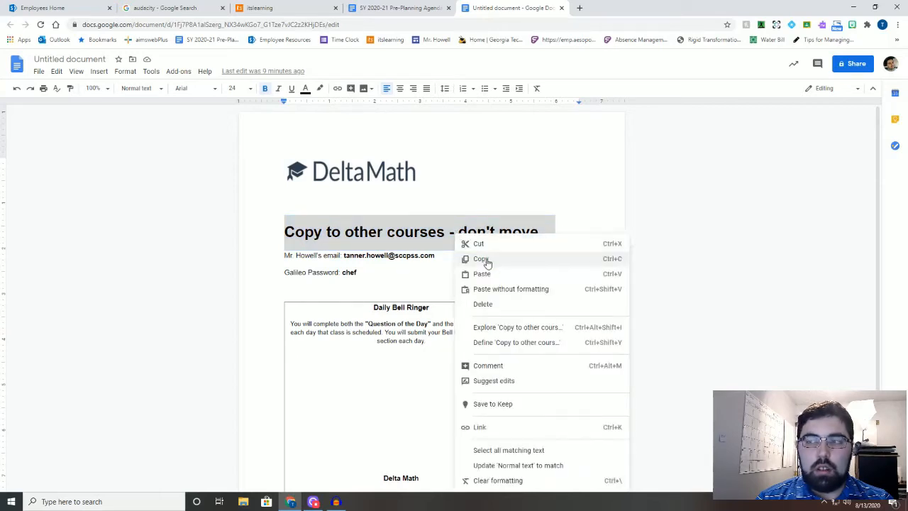
{"action": "left_click", "coordinate": [487, 259]}
Return to itslearning and paste the copied heading into the table cell of the Reminders content.
{"action": "left_click", "coordinate": [282, 10]}
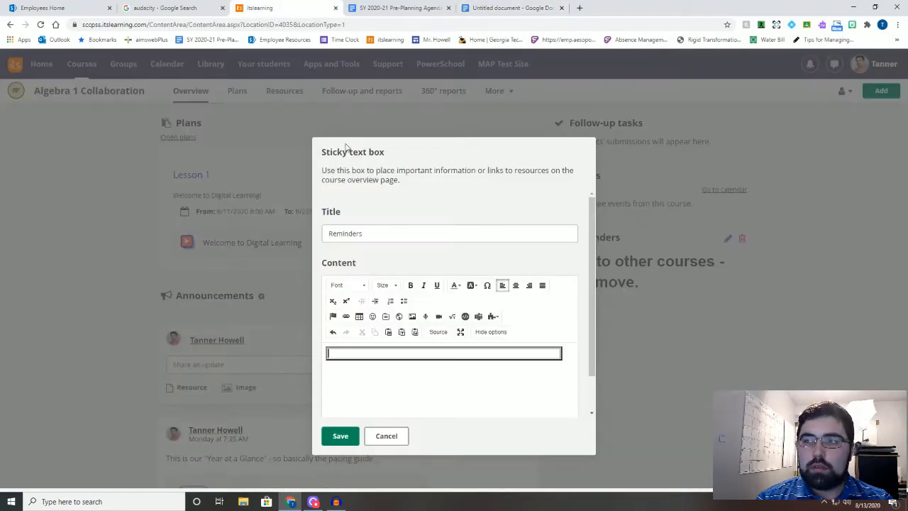
{"action": "right_click", "coordinate": [346, 356]}
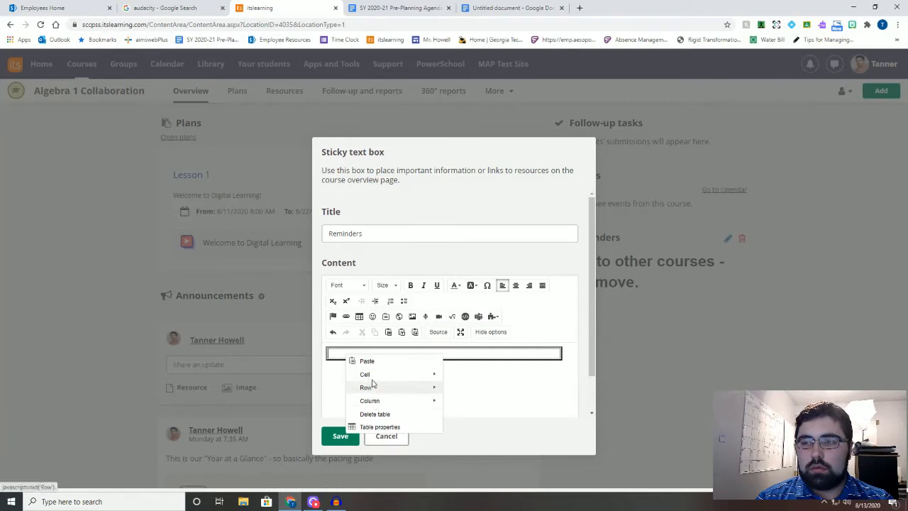
{"action": "left_click", "coordinate": [370, 362]}
{"action": "right_click", "coordinate": [450, 321]}
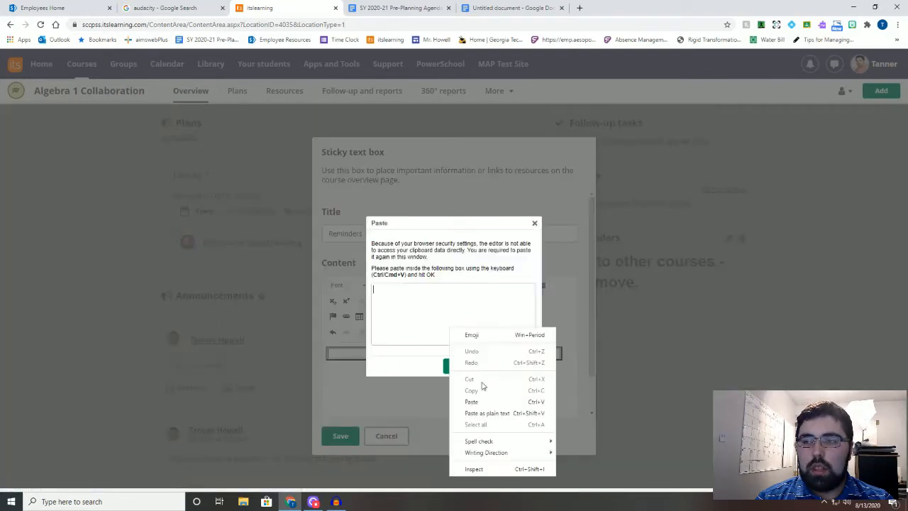
{"action": "left_click", "coordinate": [486, 398]}
{"action": "left_click", "coordinate": [459, 366]}
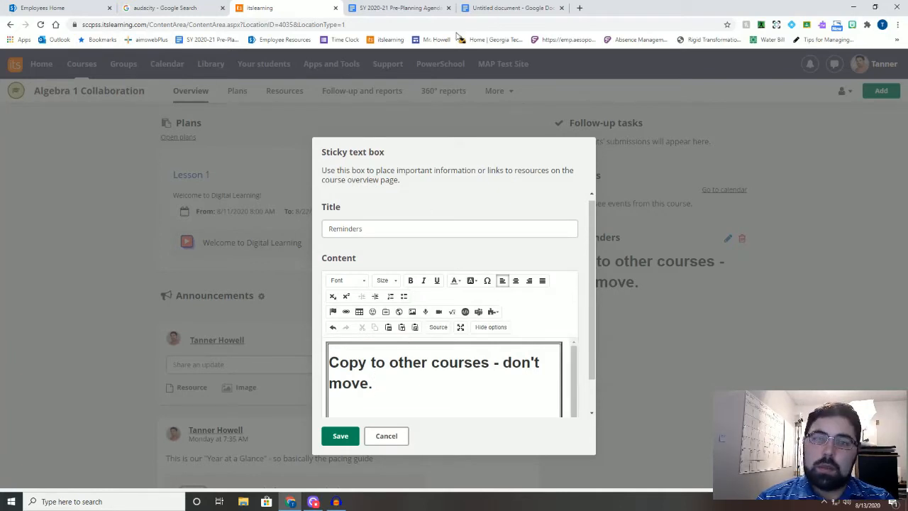
Switch to the untitled Google Docs document and copy the teacher's email line and the Galileo password line below the heading.
{"action": "left_click", "coordinate": [496, 9]}
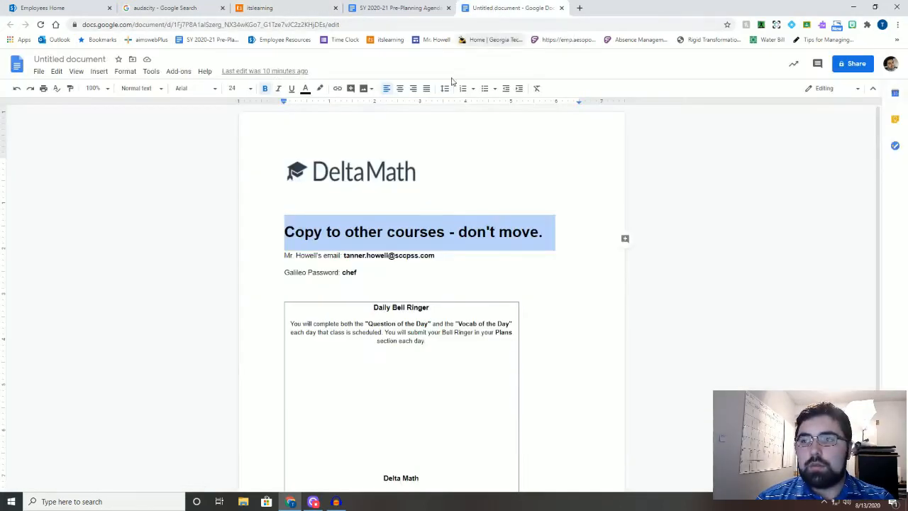
{"action": "scroll", "coordinate": [412, 174], "scroll_direction": "down", "scroll_amount": 2}
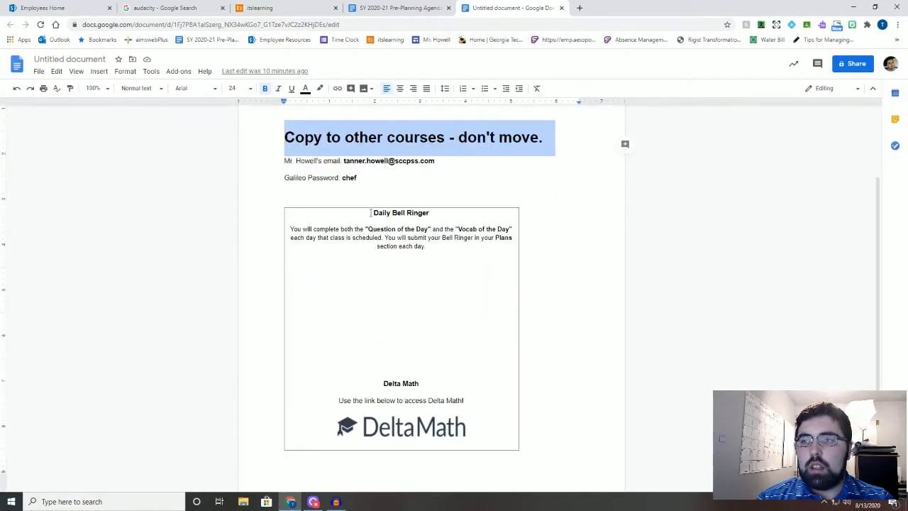
{"action": "left_click_drag", "start_coordinate": [283, 160], "coordinate": [384, 172]}
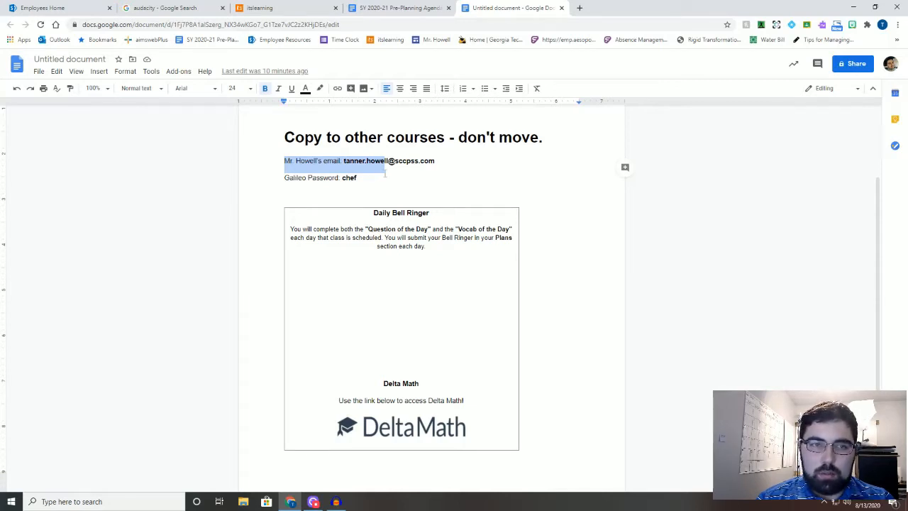
{"action": "left_click_drag", "start_coordinate": [385, 172], "coordinate": [396, 181]}
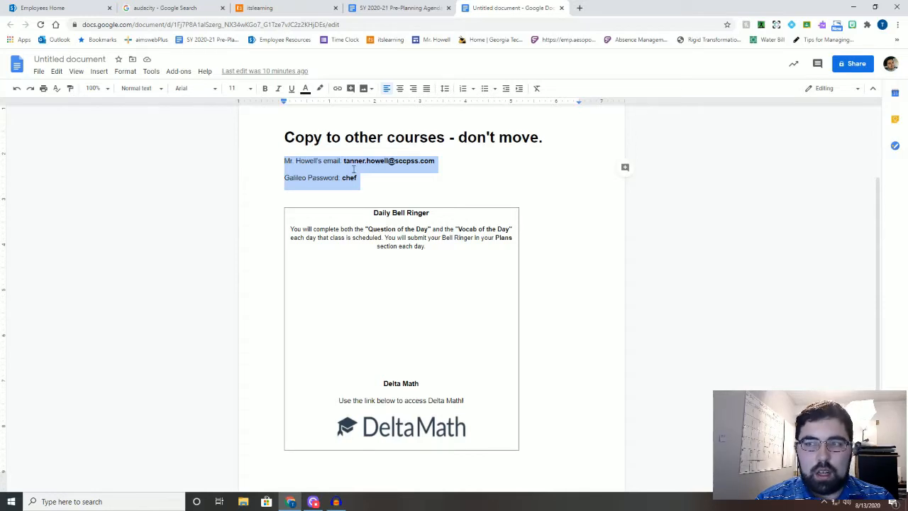
{"action": "right_click", "coordinate": [353, 169]}
{"action": "left_click", "coordinate": [379, 193]}
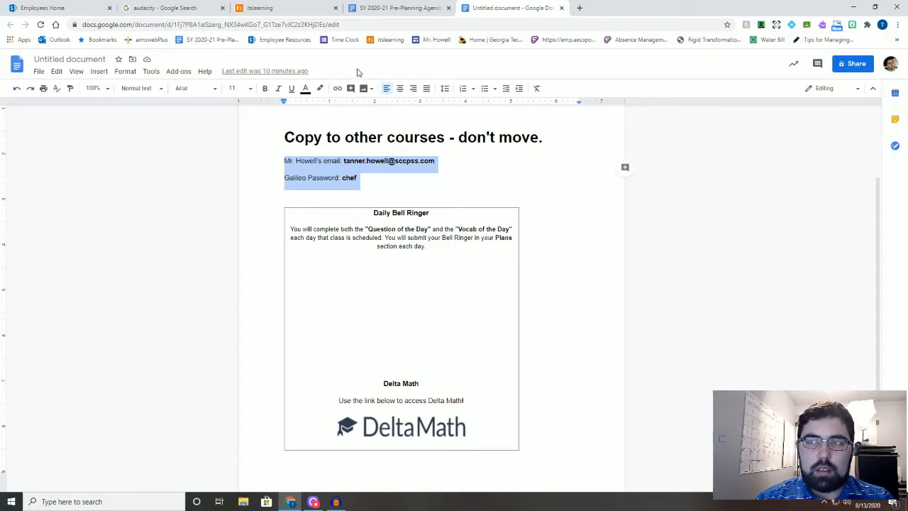
Return to itslearning and paste the teacher's email and Galileo password lines below the heading in the Reminders table cell.
{"action": "left_click", "coordinate": [384, 16]}
{"action": "left_click", "coordinate": [312, 13]}
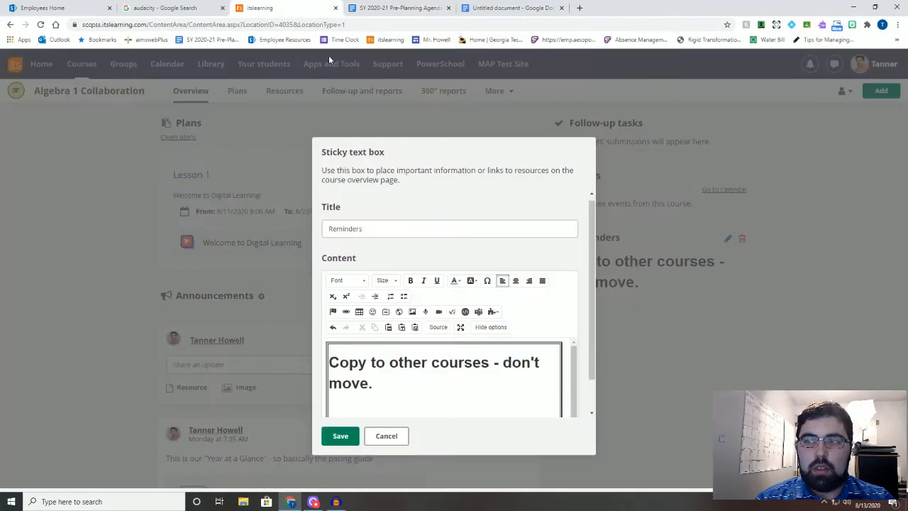
{"action": "left_click", "coordinate": [355, 395]}
{"action": "scroll", "coordinate": [345, 395], "scroll_direction": "down", "scroll_amount": 1}
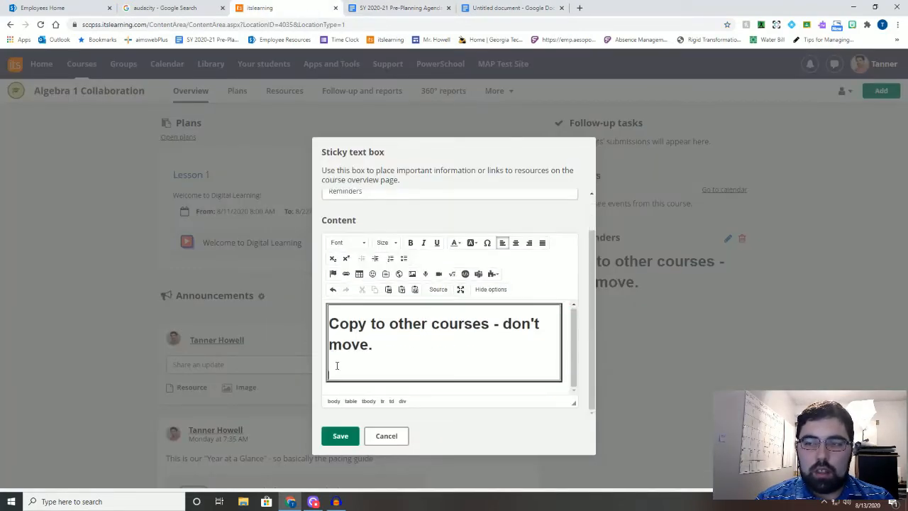
{"action": "right_click", "coordinate": [339, 375]}
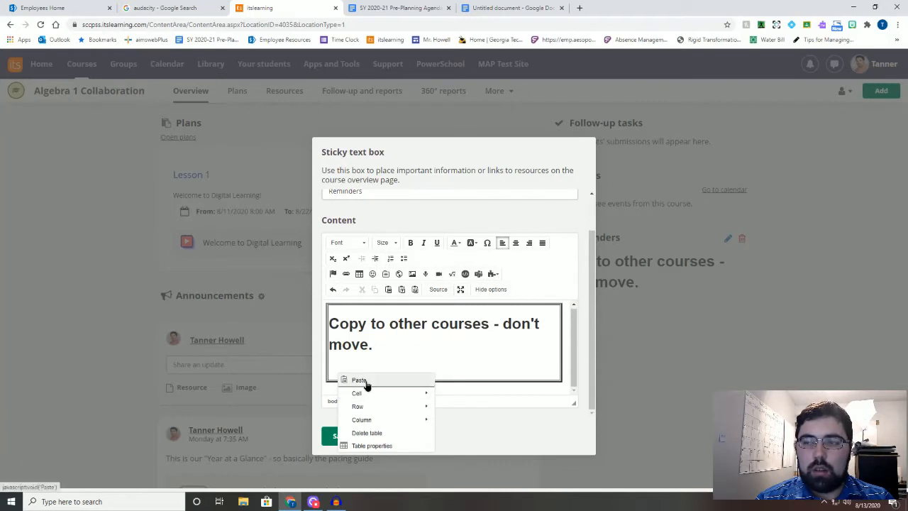
{"action": "left_click", "coordinate": [357, 380]}
{"action": "right_click", "coordinate": [449, 324]}
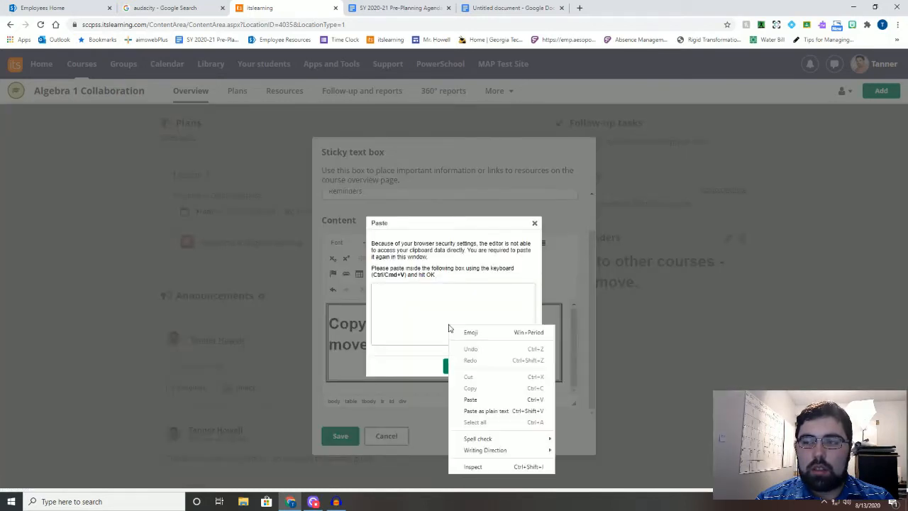
{"action": "left_click", "coordinate": [476, 400]}
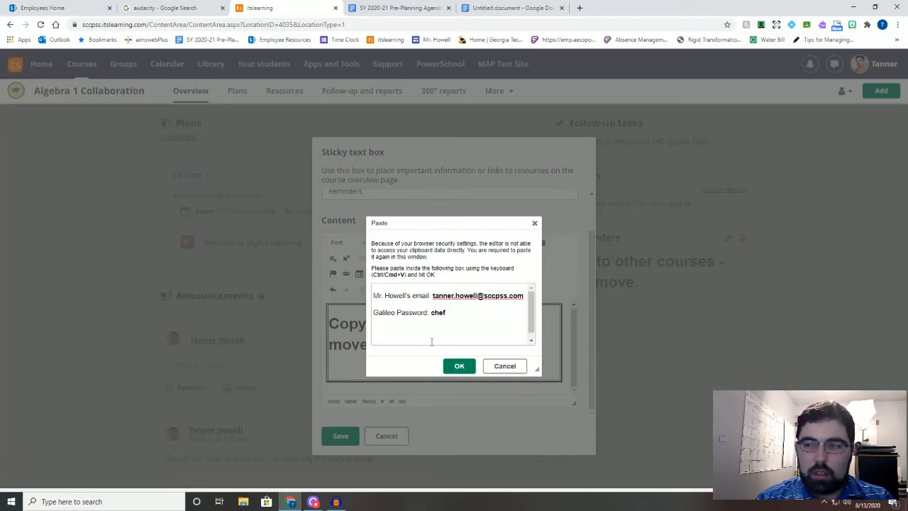
{"action": "left_click", "coordinate": [461, 366]}
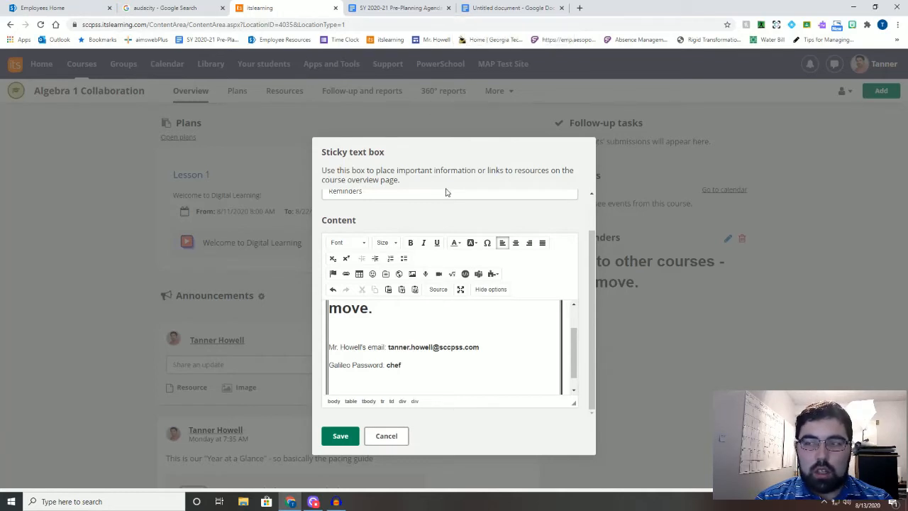
Switch back to the untitled Google Docs document and copy the "Daily Bell Ringer" title with its instruction paragraph.
{"action": "left_click", "coordinate": [507, 8]}
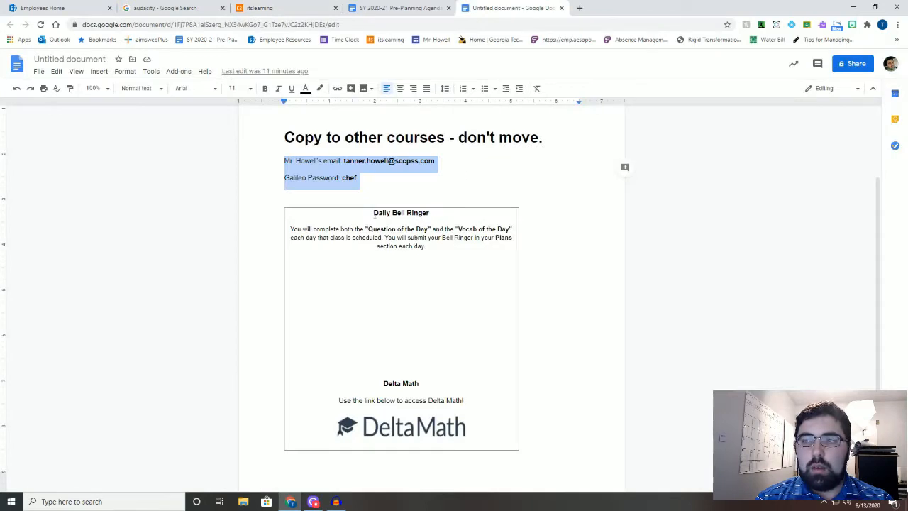
{"action": "left_click_drag", "start_coordinate": [374, 216], "coordinate": [425, 247]}
{"action": "right_click", "coordinate": [419, 247]}
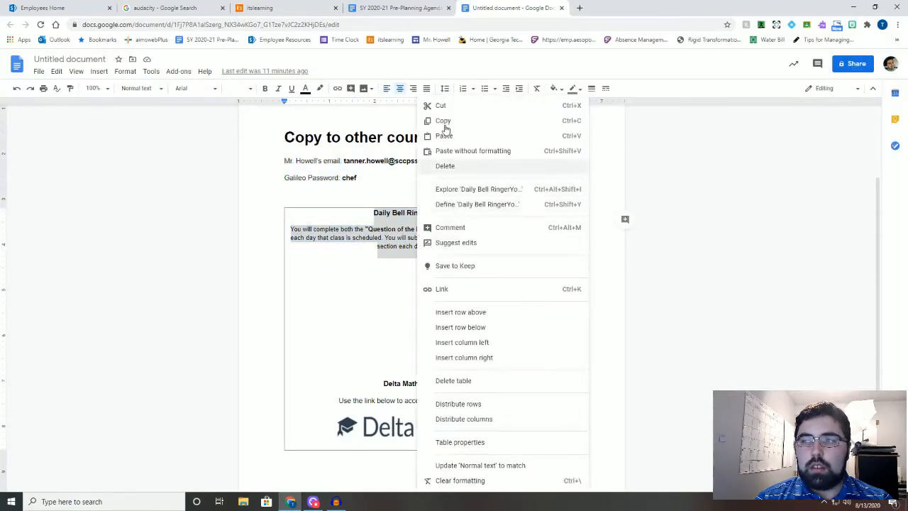
{"action": "left_click", "coordinate": [444, 124]}
Return to itslearning and paste the Daily Bell Ringer text below the Galileo password line in the Reminders table cell.
{"action": "left_click", "coordinate": [402, 10]}
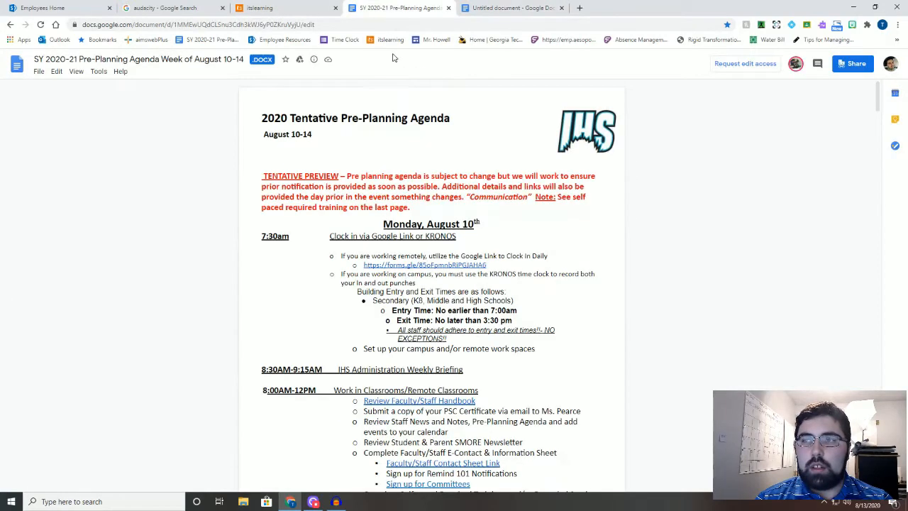
{"action": "left_click", "coordinate": [280, 7]}
{"action": "scroll", "coordinate": [371, 320], "scroll_direction": "down", "scroll_amount": 1}
{"action": "left_click", "coordinate": [358, 374]}
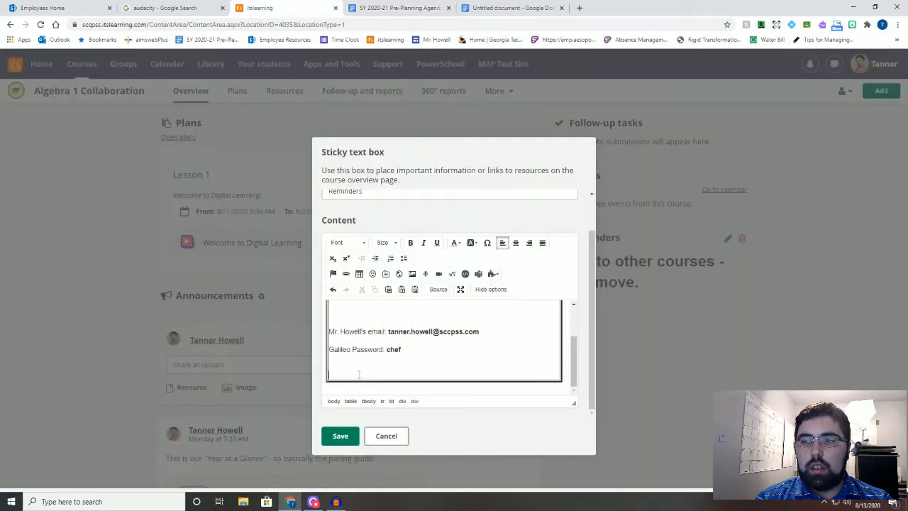
{"action": "right_click", "coordinate": [359, 374]}
{"action": "left_click", "coordinate": [385, 382]}
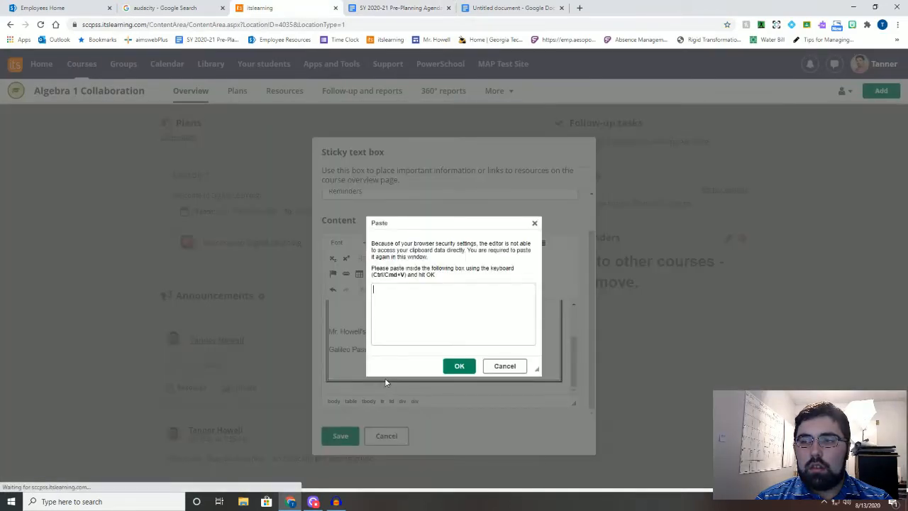
{"action": "right_click", "coordinate": [425, 312]}
{"action": "left_click", "coordinate": [454, 386]}
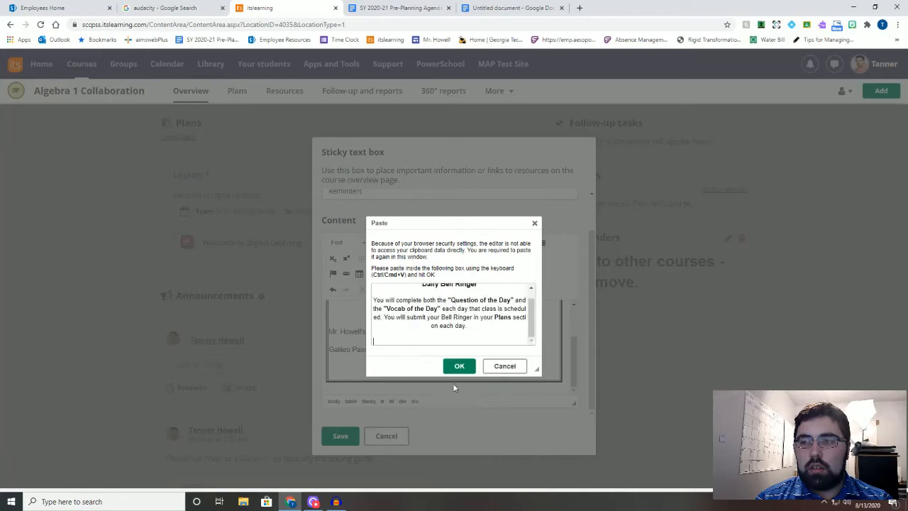
{"action": "left_click", "coordinate": [461, 364]}
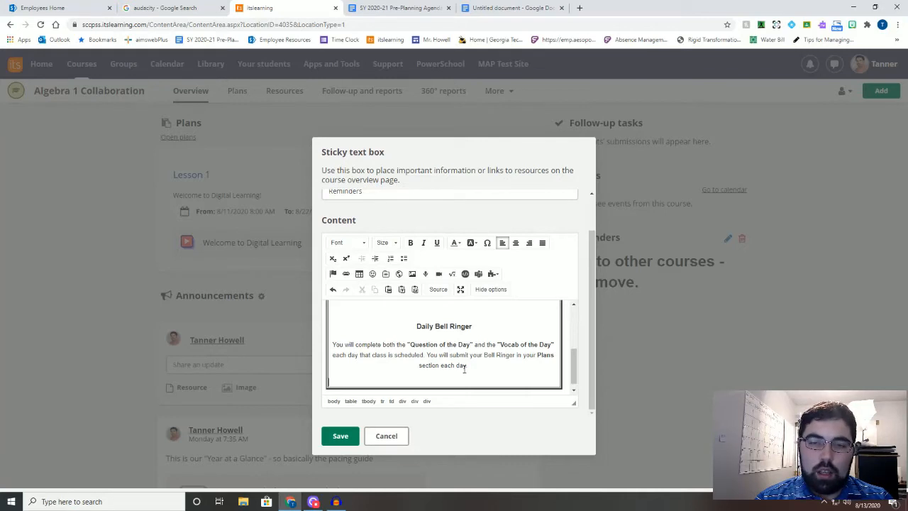
{"action": "scroll", "coordinate": [444, 374], "scroll_direction": "down", "scroll_amount": 1}
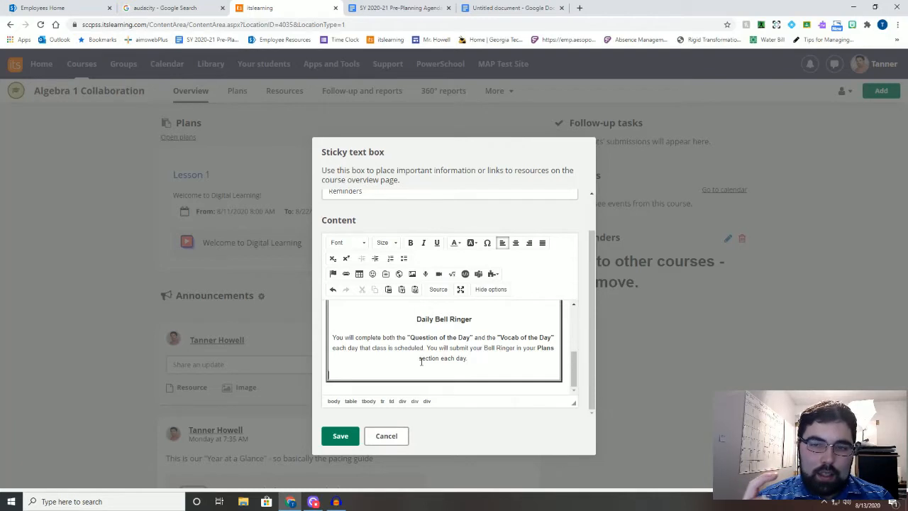
{"action": "left_click", "coordinate": [503, 10]}
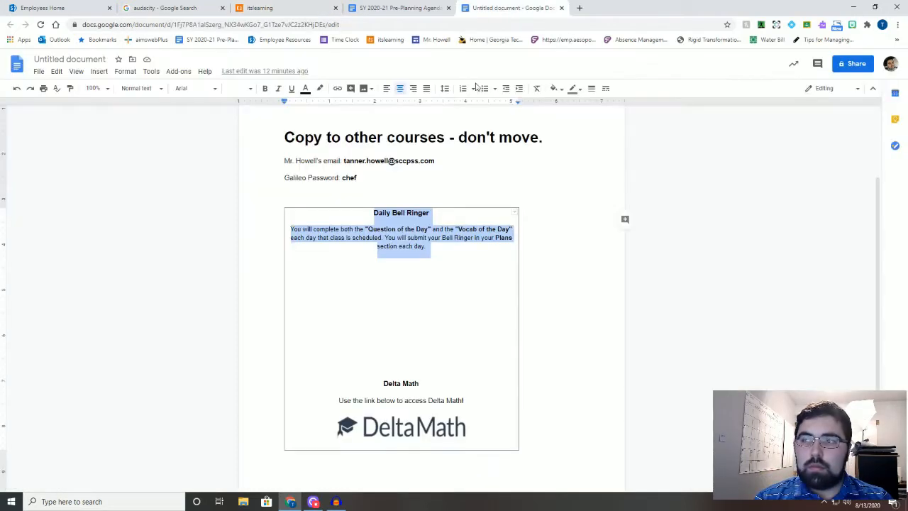
{"action": "left_click", "coordinate": [580, 8]}
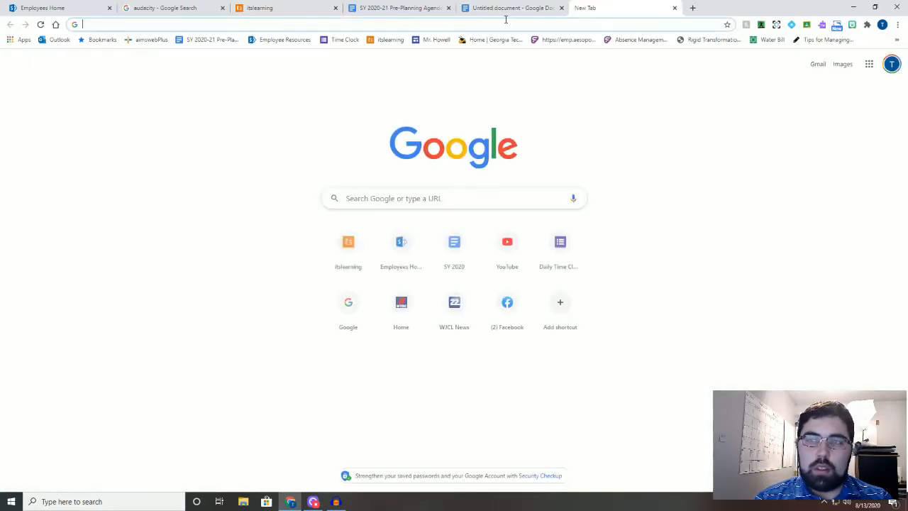
{"action": "type", "text": "ud"}
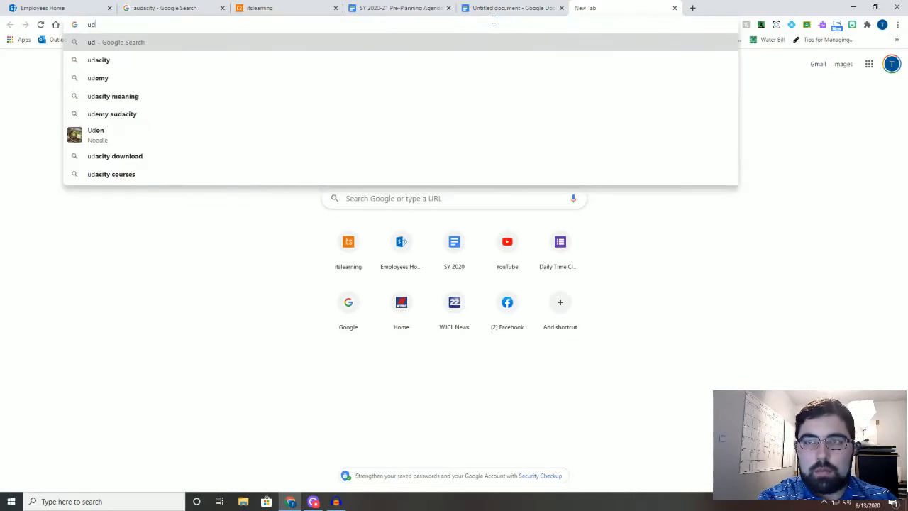
{"action": "key", "text": "BackSpace"}
{"action": "type", "text": "s"}
{"action": "key", "text": "Return"}
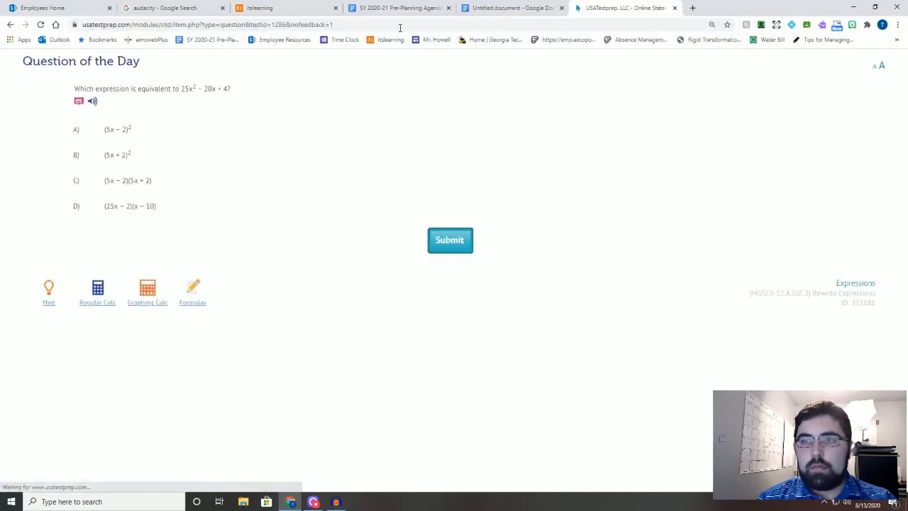
{"action": "left_click", "coordinate": [138, 25]}
{"action": "left_click", "coordinate": [133, 25]}
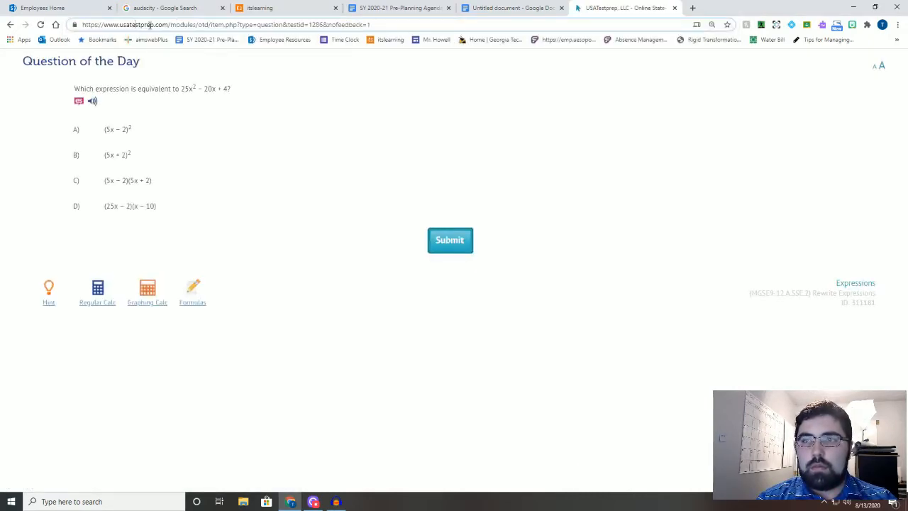
{"action": "left_click_drag", "start_coordinate": [168, 25], "coordinate": [476, 38]}
{"action": "key", "text": "BackSpace"}
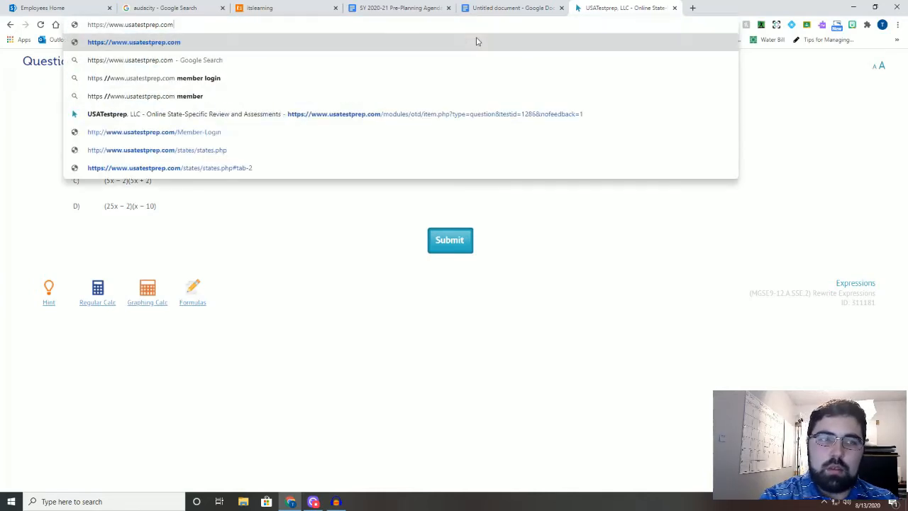
{"action": "key", "text": "Return"}
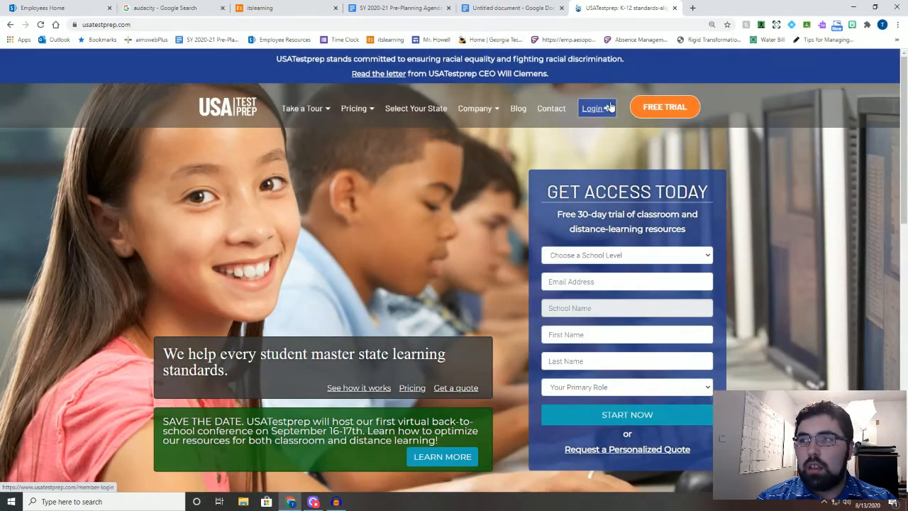
Log in to USATestprep as a member with the saved credentials and dismiss the Virtual Back-to-School Conference announcement.
{"action": "left_click", "coordinate": [596, 116]}
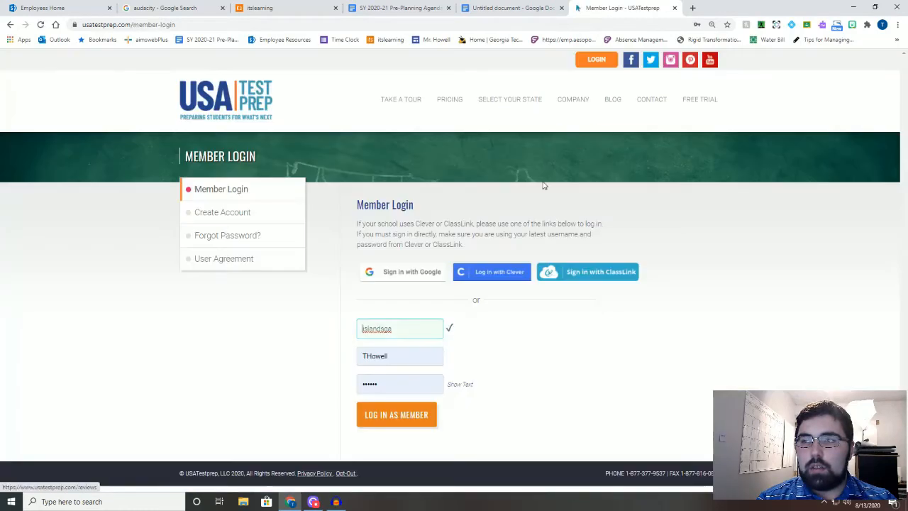
{"action": "left_click", "coordinate": [399, 417]}
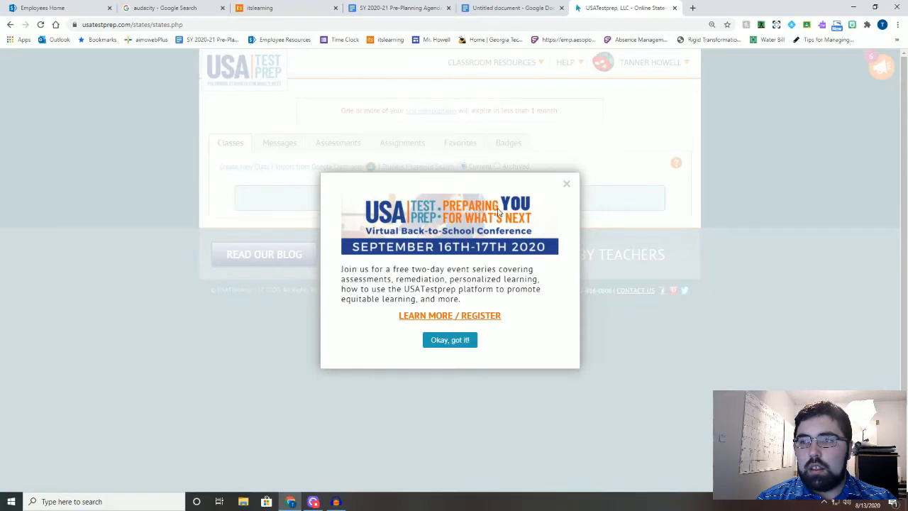
{"action": "left_click", "coordinate": [567, 184]}
Open the USATestprep classroom resources for the Algebra I EOC course.
{"action": "mouse_move", "coordinate": [529, 70]}
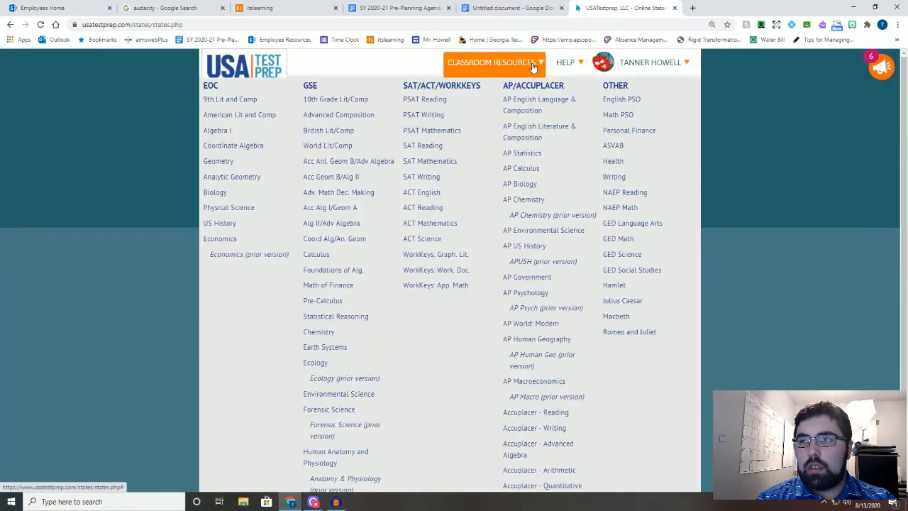
{"action": "left_click", "coordinate": [234, 132]}
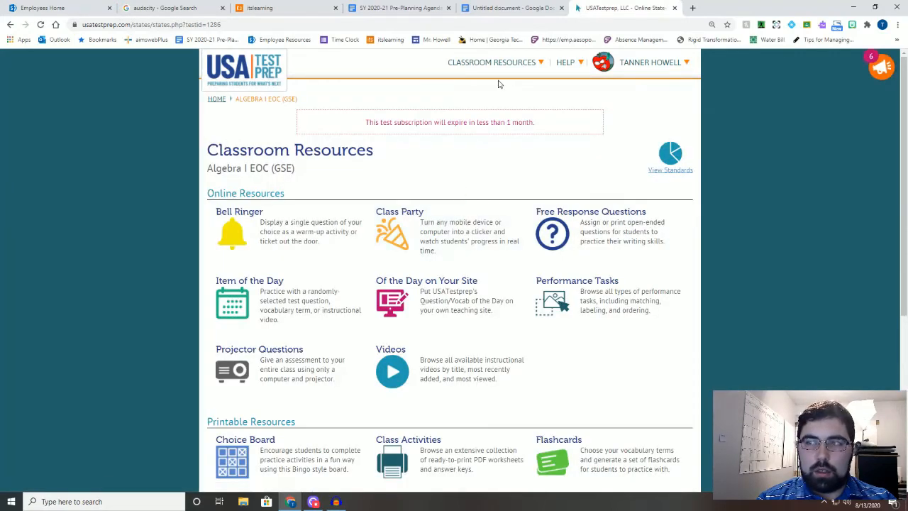
{"action": "left_click", "coordinate": [491, 63]}
{"action": "left_click", "coordinate": [260, 132]}
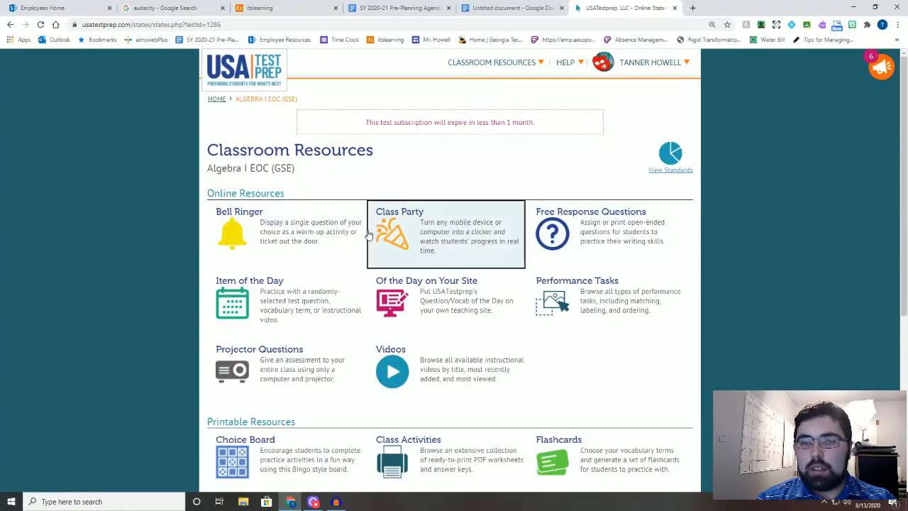
Open the Of the Day on Your Site resource and generate the banner code for Algebra I EOC (GSE).
{"action": "scroll", "coordinate": [374, 213], "scroll_direction": "down", "scroll_amount": 1}
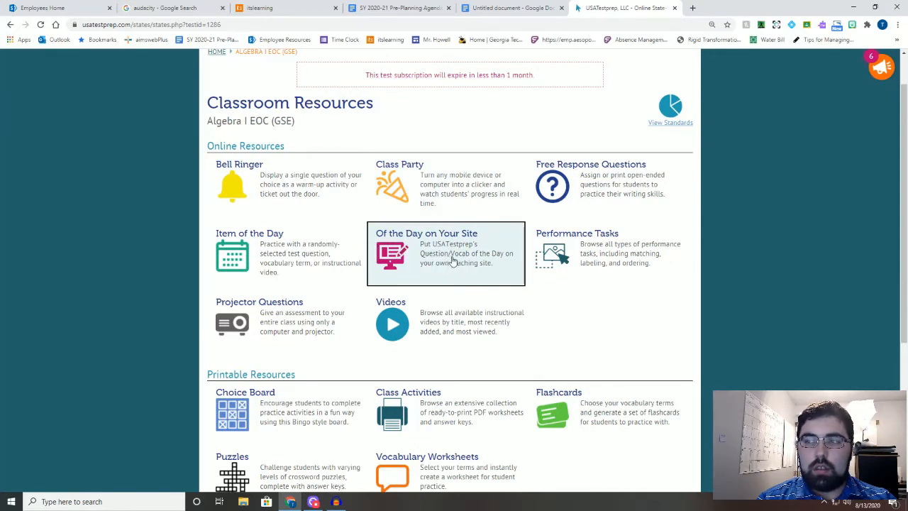
{"action": "left_click", "coordinate": [427, 261]}
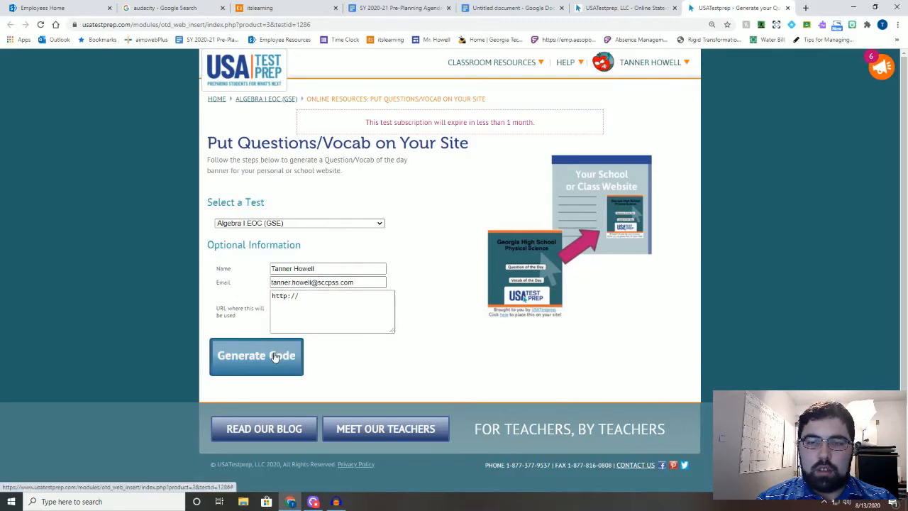
{"action": "left_click", "coordinate": [276, 357]}
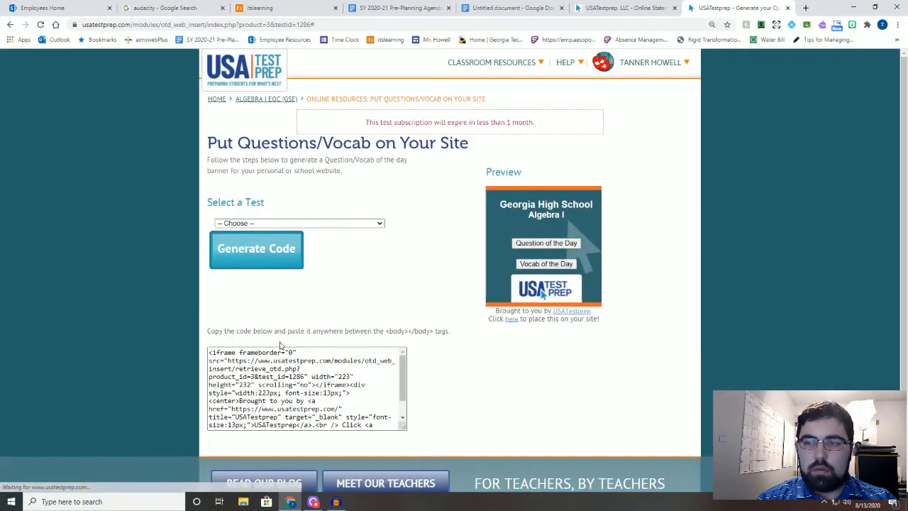
Copy the entire generated Question/Vocab of the Day iframe code and return to the itslearning sticky text box.
{"action": "scroll", "coordinate": [282, 344], "scroll_direction": "down", "scroll_amount": 1}
{"action": "left_click_drag", "start_coordinate": [210, 305], "coordinate": [386, 387]}
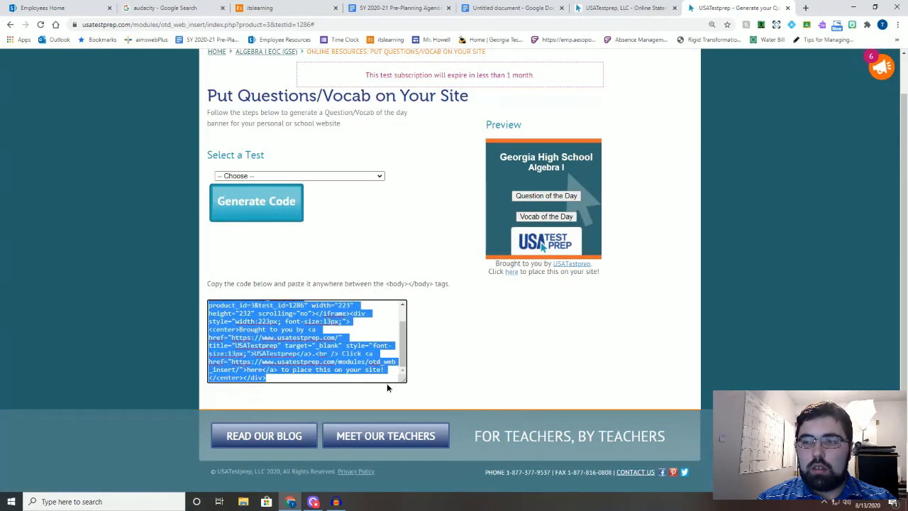
{"action": "right_click", "coordinate": [283, 326]}
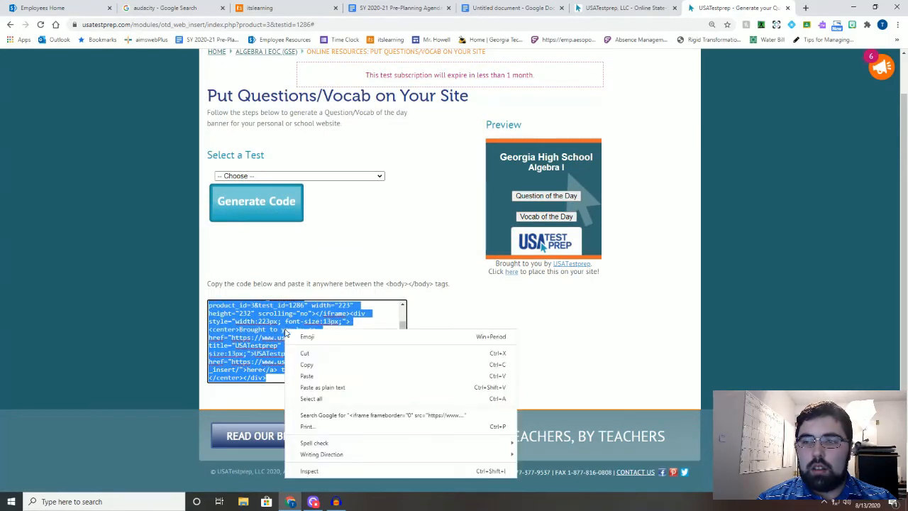
{"action": "left_click", "coordinate": [310, 364]}
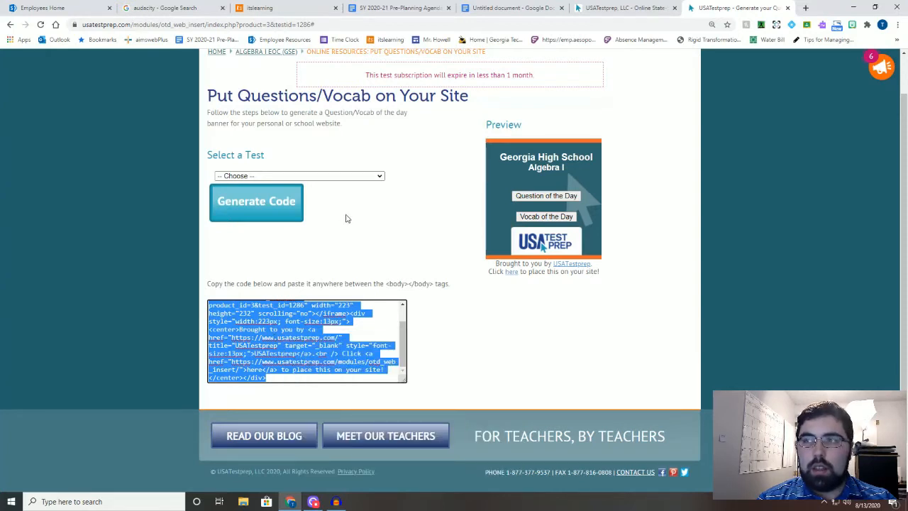
{"action": "left_click", "coordinate": [264, 11]}
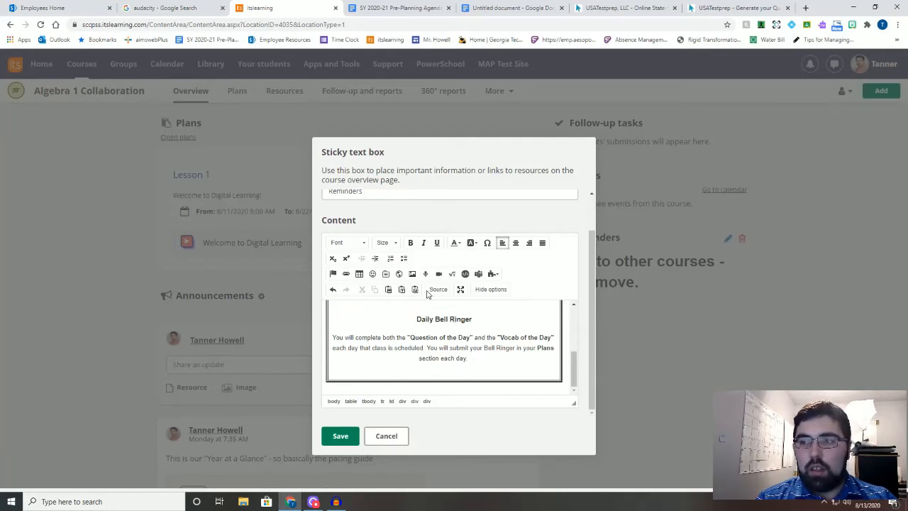
{"action": "left_click", "coordinate": [464, 274]}
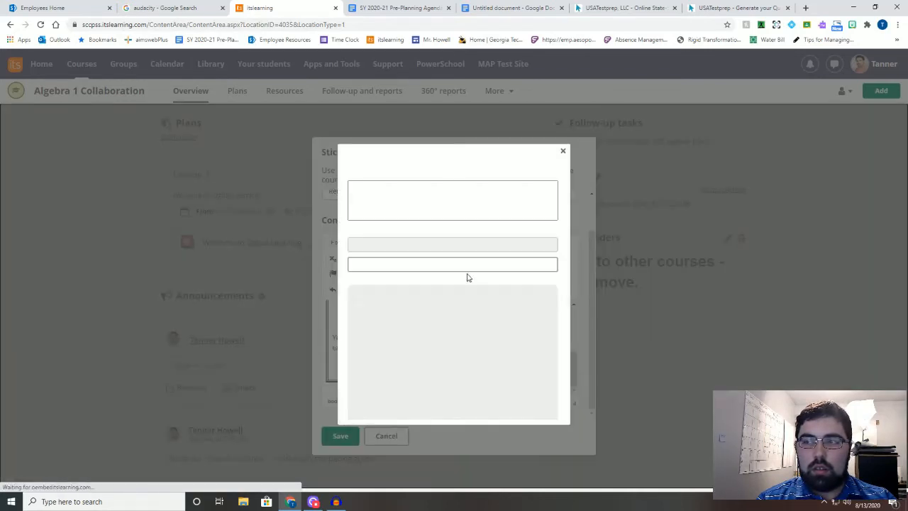
{"action": "left_click", "coordinate": [404, 198]}
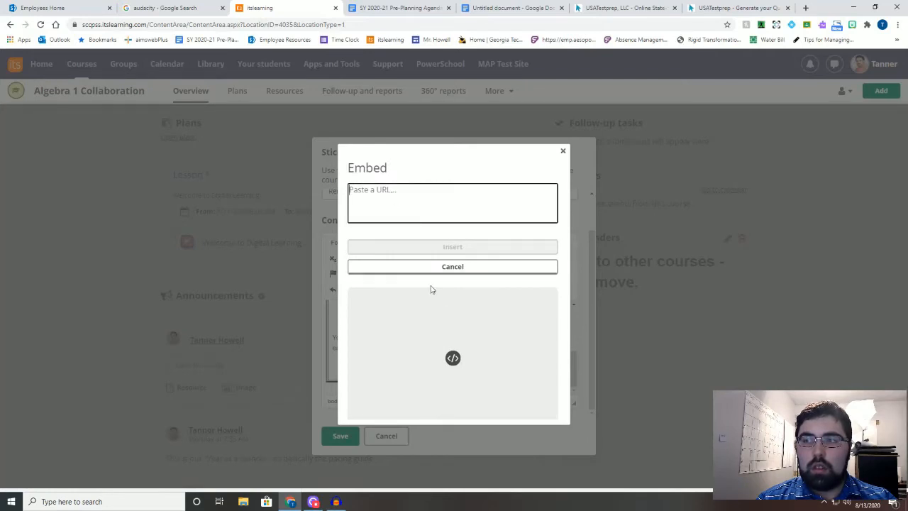
{"action": "left_click", "coordinate": [392, 193]}
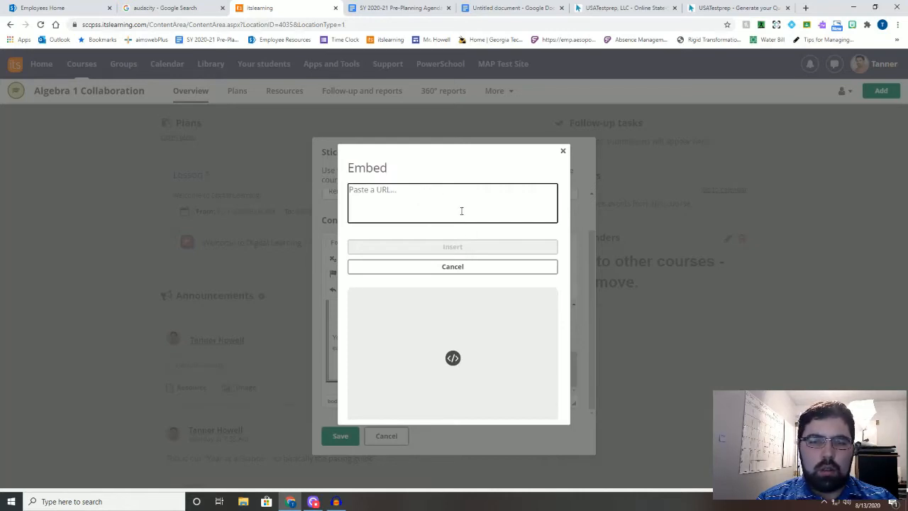
{"action": "left_click", "coordinate": [561, 154]}
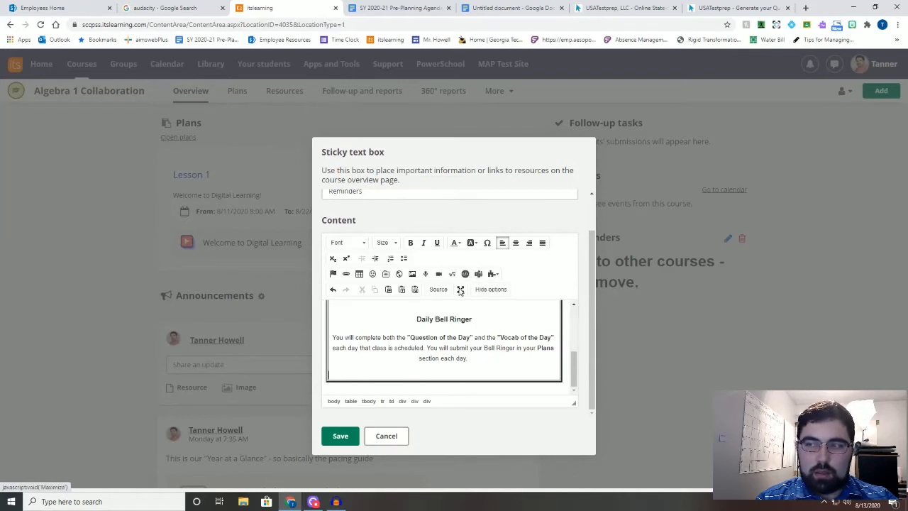
Show the Reminders content as HTML source and add four blank lines between the closing tbody and table tags.
{"action": "left_click", "coordinate": [440, 291]}
{"action": "scroll", "coordinate": [418, 355], "scroll_direction": "up", "scroll_amount": 1}
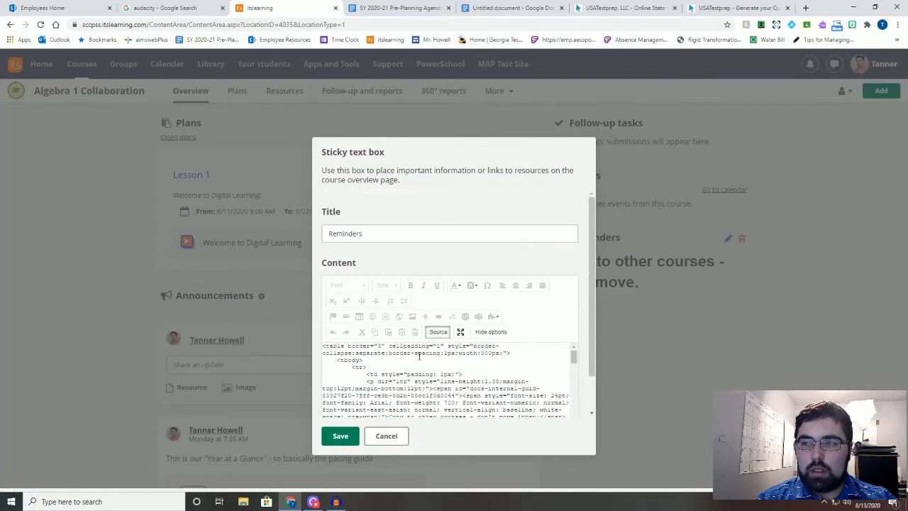
{"action": "left_click_drag", "start_coordinate": [573, 357], "coordinate": [581, 434]}
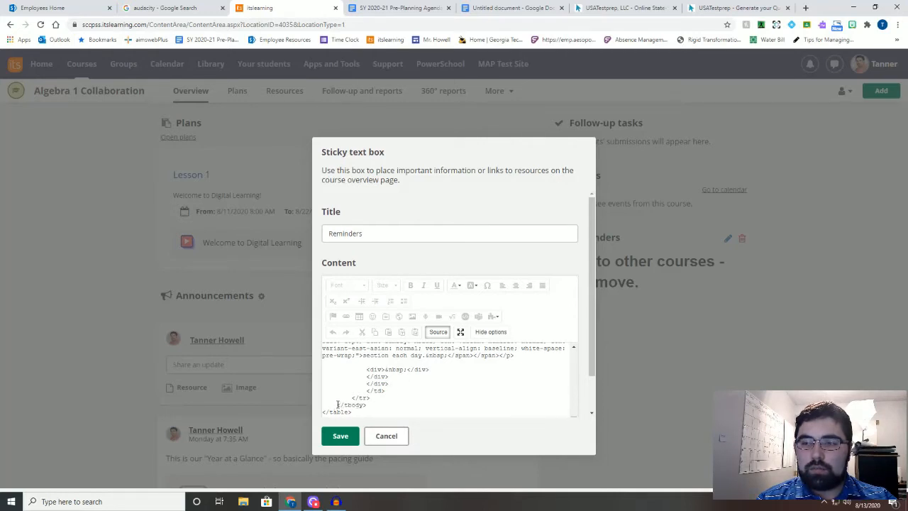
{"action": "left_click_drag", "start_coordinate": [323, 412], "coordinate": [371, 411]}
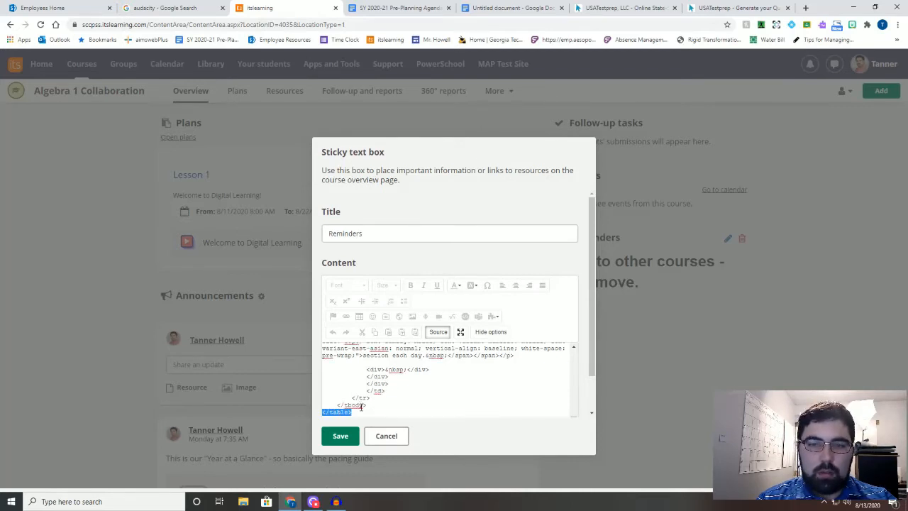
{"action": "left_click", "coordinate": [338, 404]}
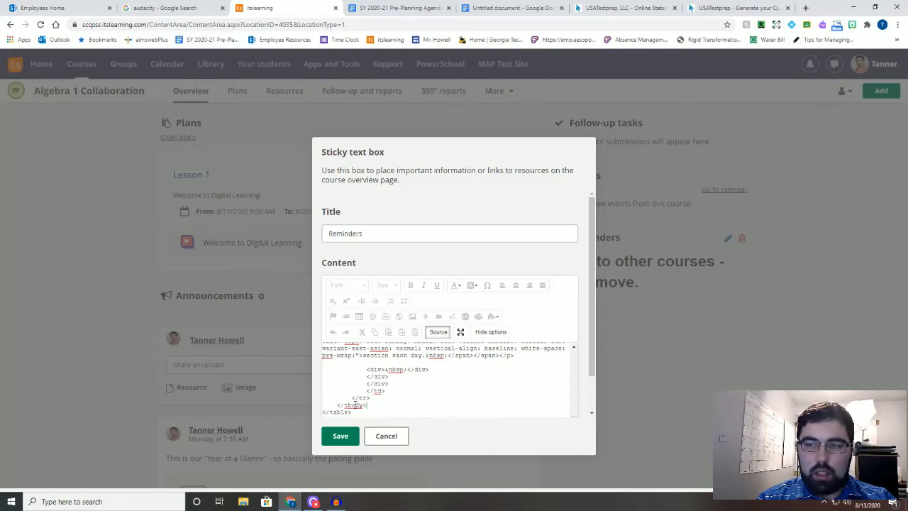
{"action": "left_click", "coordinate": [364, 406]}
{"action": "key", "text": "Return"}
{"action": "key", "text": "Return"}
{"action": "key", "text": "Return"}
{"action": "key", "text": "Return"}
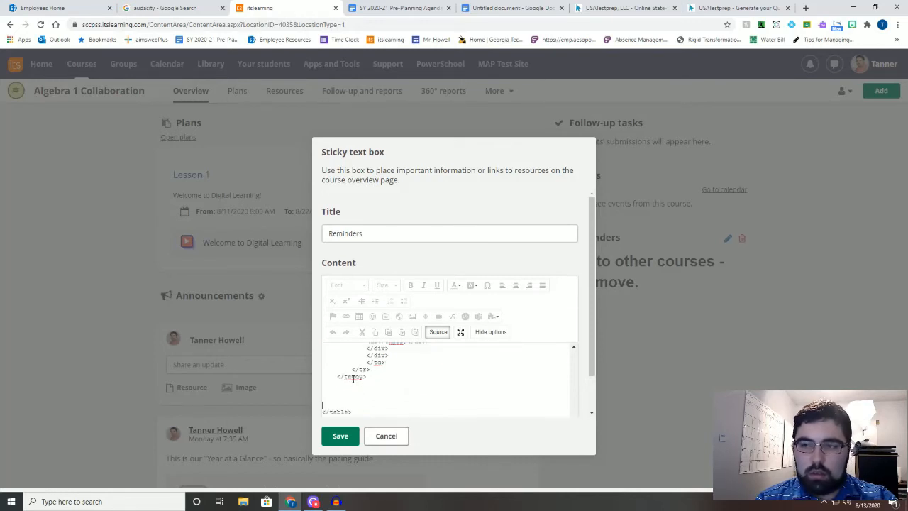
{"action": "mouse_move", "coordinate": [345, 377]}
{"action": "left_mouse_down"}
{"action": "mouse_move", "coordinate": [369, 378]}
{"action": "mouse_move", "coordinate": [334, 377]}
{"action": "left_mouse_up"}
{"action": "left_click", "coordinate": [372, 378]}
{"action": "left_click", "coordinate": [374, 391]}
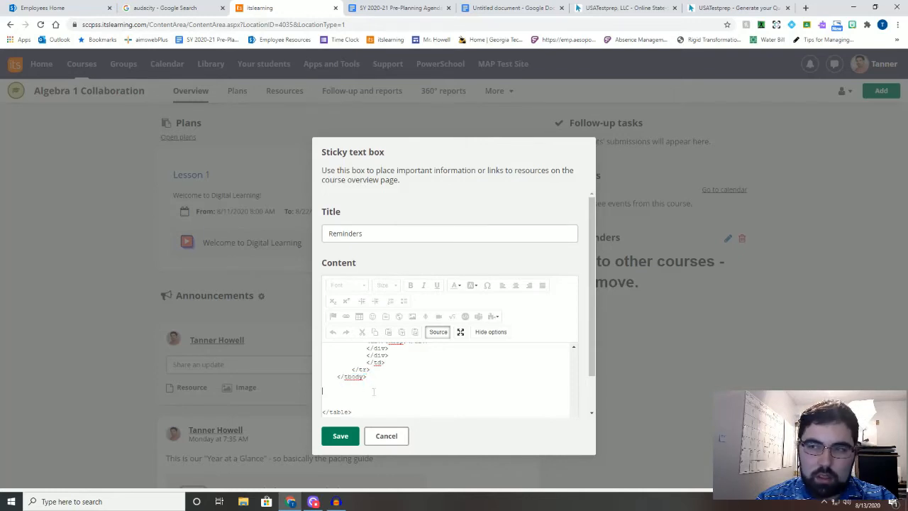
Paste the USATestprep iframe code into the blank lines before the closing table tag and return to the formatted view.
{"action": "scroll", "coordinate": [388, 376], "scroll_direction": "up", "scroll_amount": 1}
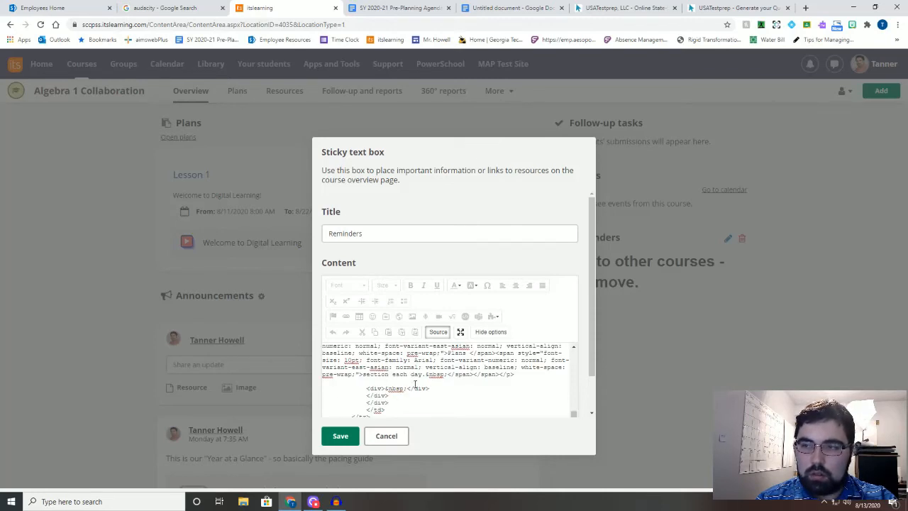
{"action": "scroll", "coordinate": [415, 384], "scroll_direction": "down", "scroll_amount": 1}
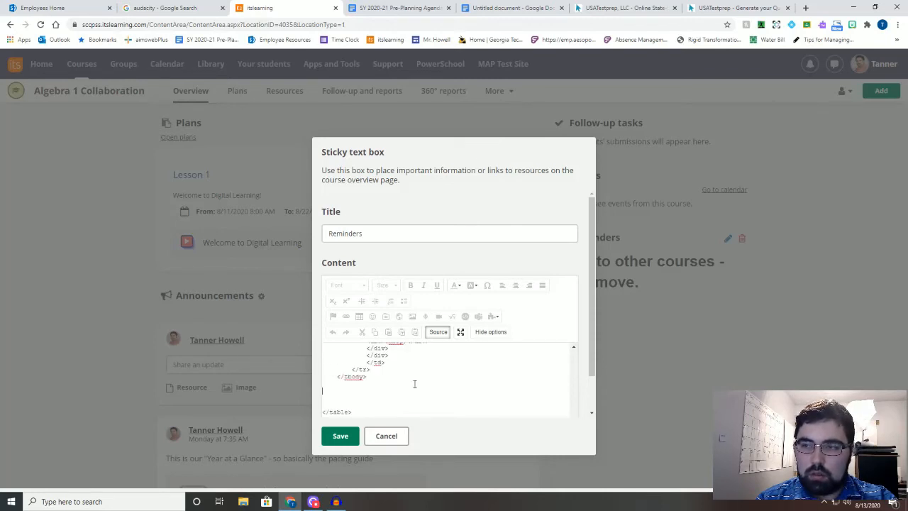
{"action": "right_click", "coordinate": [334, 393]}
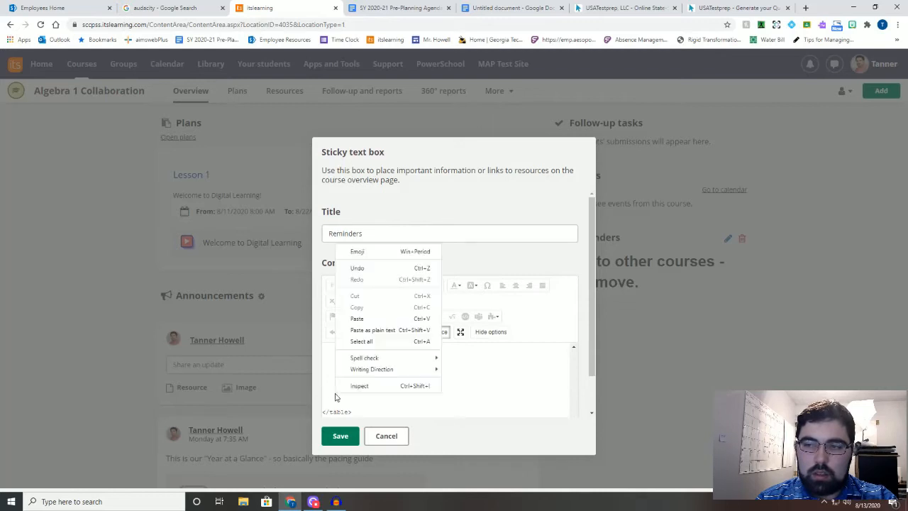
{"action": "left_click", "coordinate": [362, 319]}
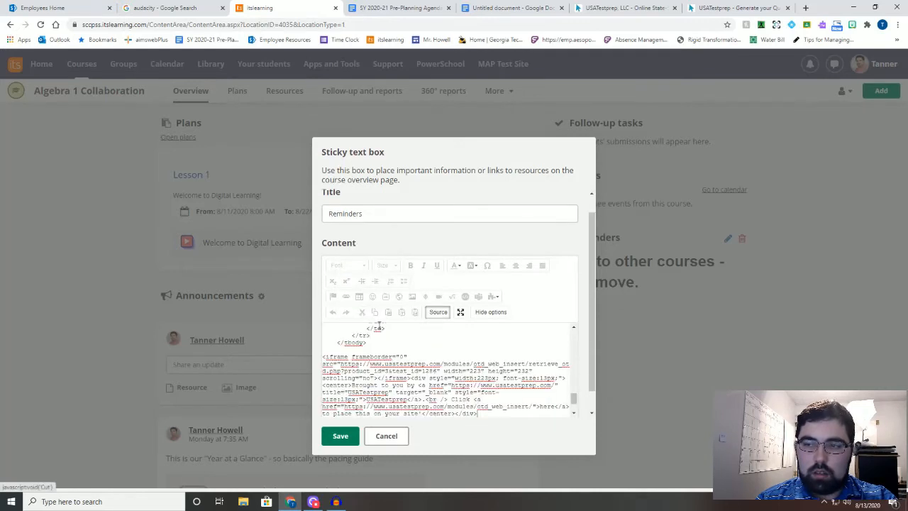
{"action": "scroll", "coordinate": [394, 363], "scroll_direction": "down", "scroll_amount": 1}
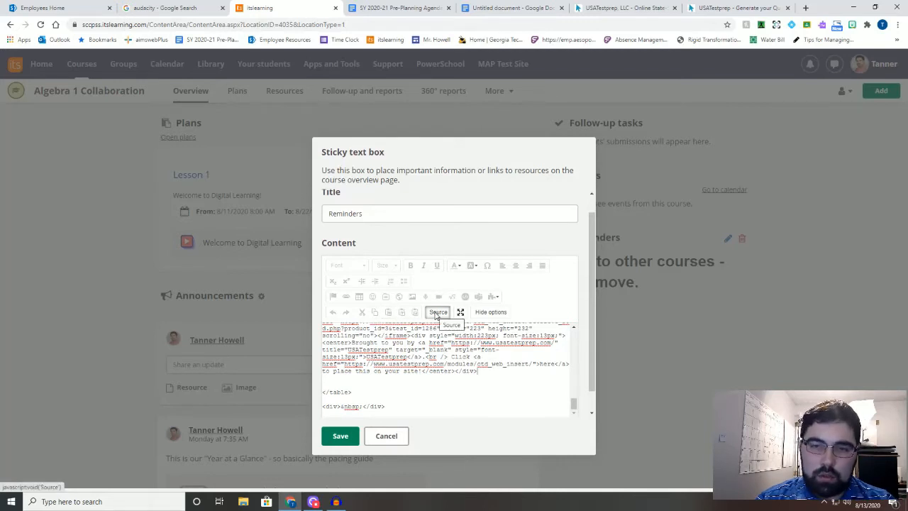
{"action": "left_click", "coordinate": [436, 313]}
Move the iframe from above the table into the bordered cell, directly below the Daily Bell Ringer text.
{"action": "scroll", "coordinate": [433, 355], "scroll_direction": "down", "scroll_amount": 2}
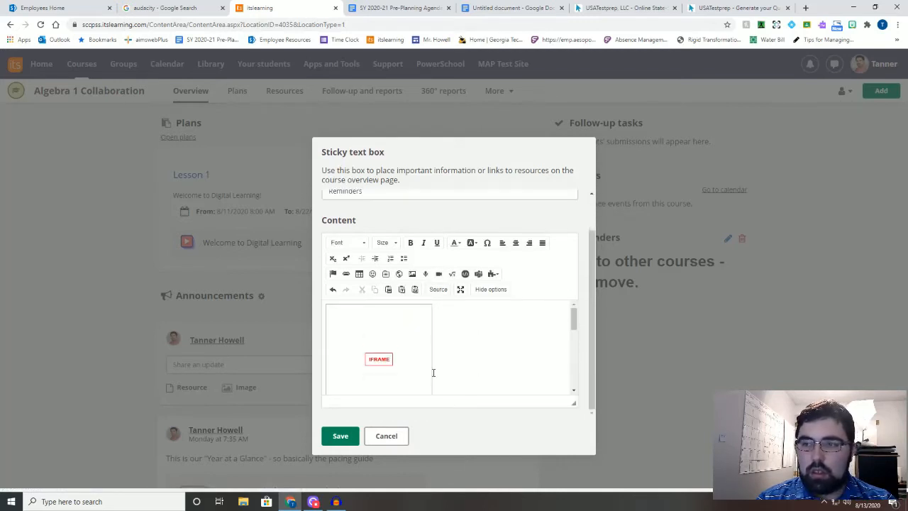
{"action": "scroll", "coordinate": [419, 355], "scroll_direction": "down", "scroll_amount": 5}
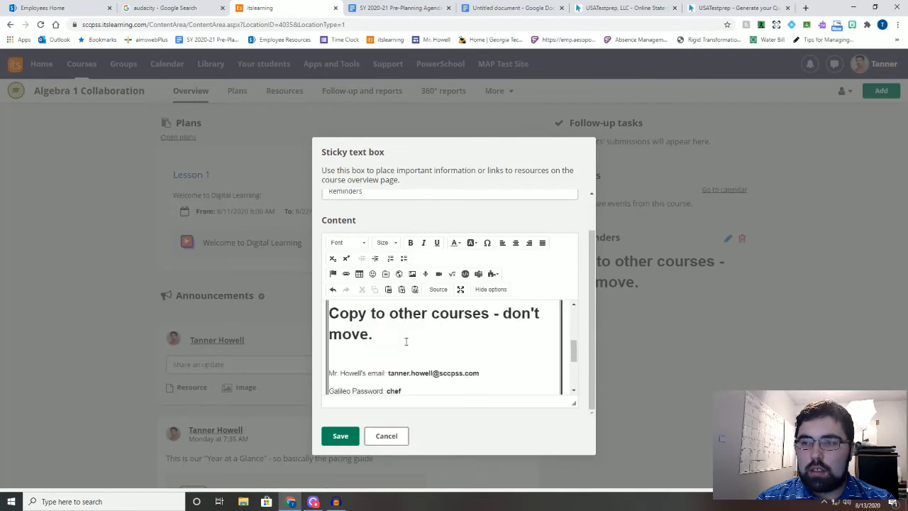
{"action": "scroll", "coordinate": [405, 342], "scroll_direction": "down", "scroll_amount": 2}
{"action": "scroll", "coordinate": [405, 344], "scroll_direction": "up", "scroll_amount": 6}
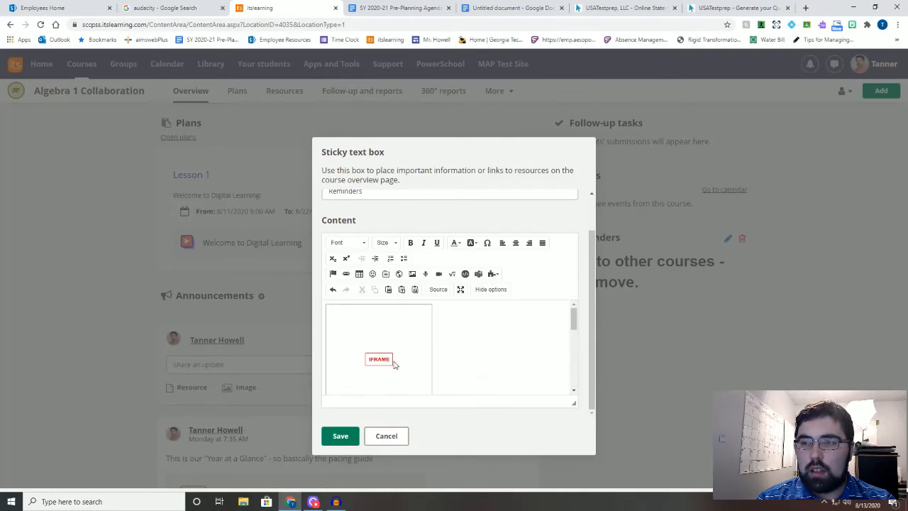
{"action": "left_click", "coordinate": [399, 343]}
{"action": "scroll", "coordinate": [399, 343], "scroll_direction": "down", "scroll_amount": 2}
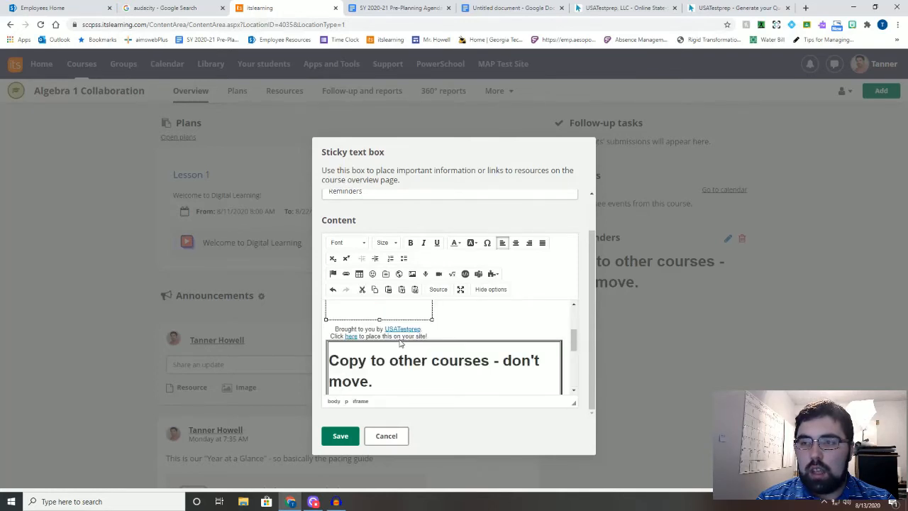
{"action": "scroll", "coordinate": [399, 344], "scroll_direction": "down", "scroll_amount": 5}
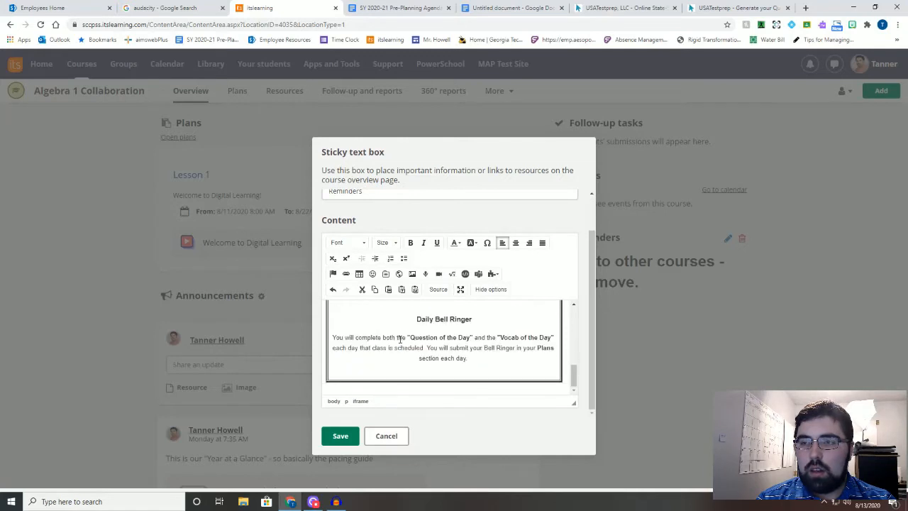
{"action": "scroll", "coordinate": [400, 339], "scroll_direction": "up", "scroll_amount": 7}
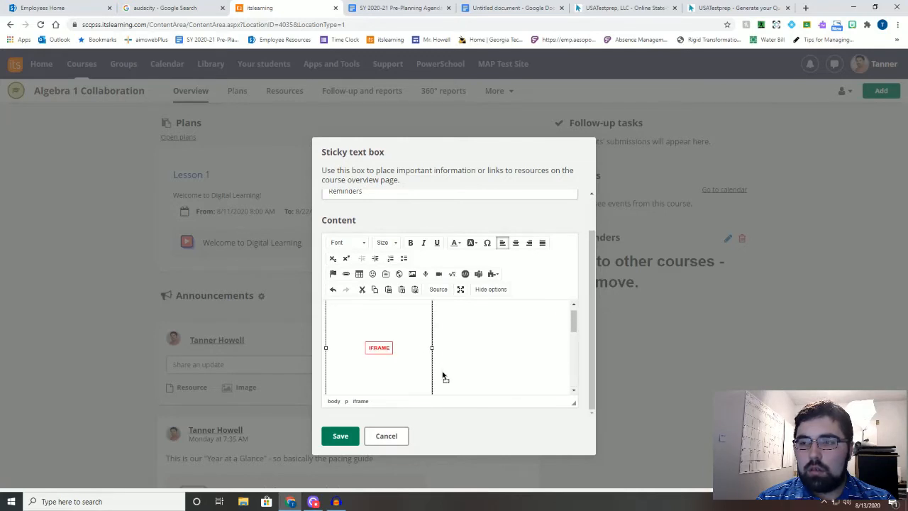
{"action": "scroll", "coordinate": [410, 390], "scroll_direction": "down", "scroll_amount": 2}
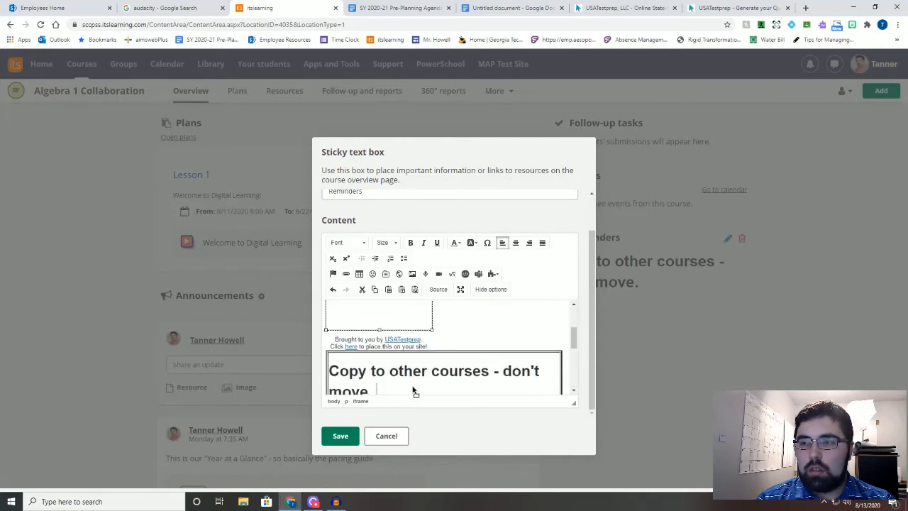
{"action": "left_click_drag", "start_coordinate": [409, 391], "coordinate": [382, 374]}
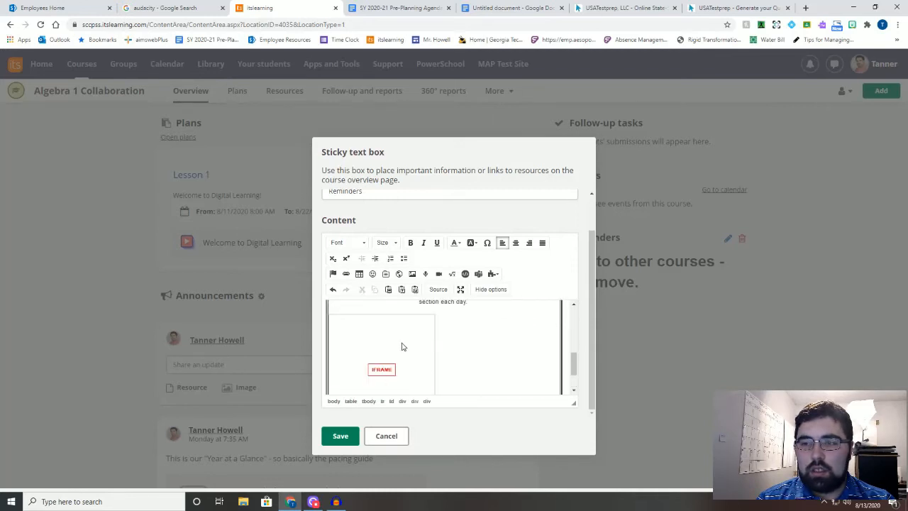
Center the iframe within the table cell below the Daily Bell Ringer text.
{"action": "left_click", "coordinate": [380, 318]}
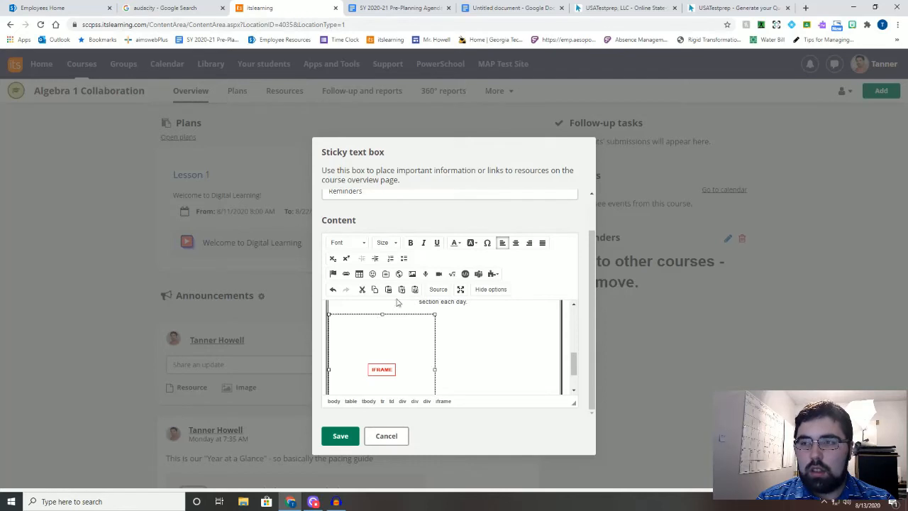
{"action": "left_click", "coordinate": [516, 243]}
{"action": "left_click", "coordinate": [521, 366]}
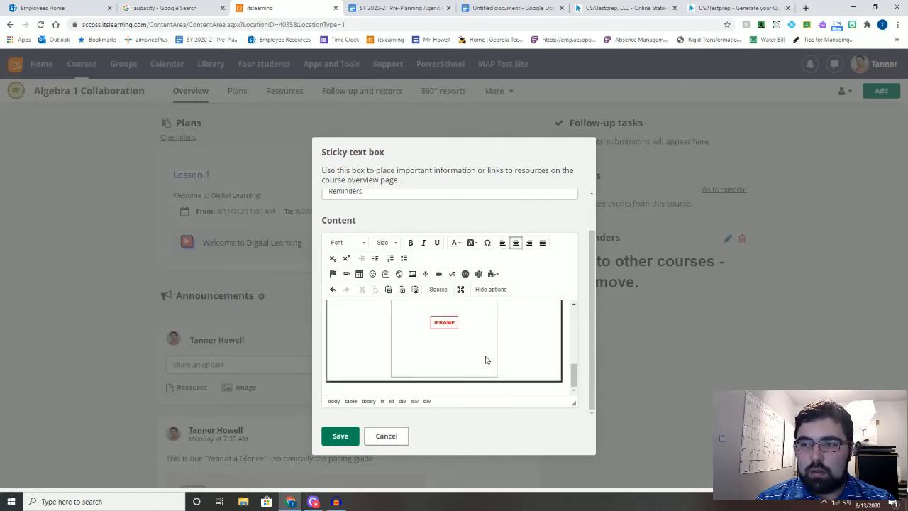
{"action": "scroll", "coordinate": [461, 359], "scroll_direction": "up", "scroll_amount": 1}
{"action": "scroll", "coordinate": [455, 358], "scroll_direction": "down", "scroll_amount": 1}
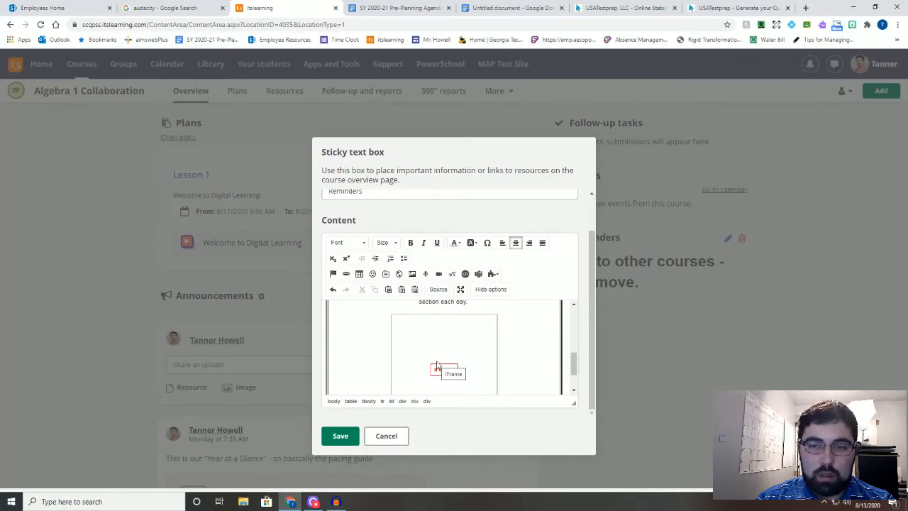
Delete the USATestprep attribution and "Click here to place this on your site!" lines above the bordered table.
{"action": "scroll", "coordinate": [406, 348], "scroll_direction": "up", "scroll_amount": 10}
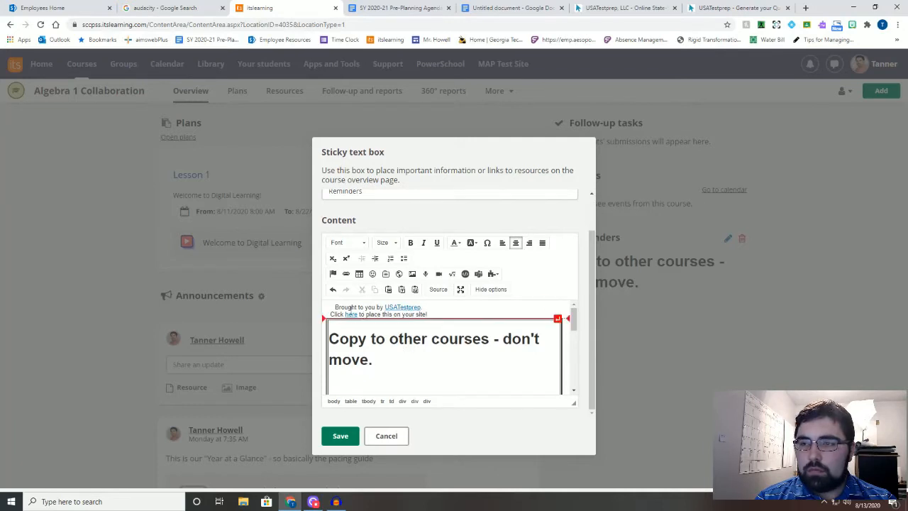
{"action": "left_click_drag", "start_coordinate": [334, 306], "coordinate": [432, 312]}
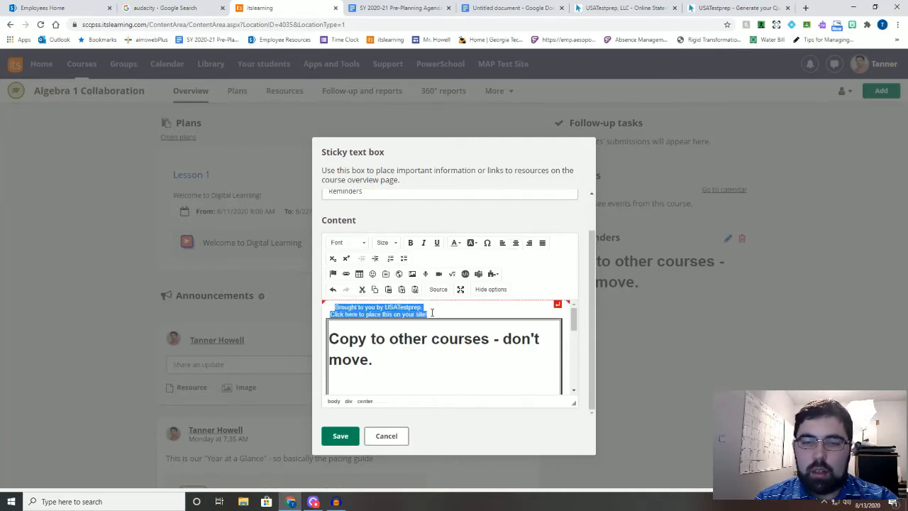
{"action": "key", "text": "Delete"}
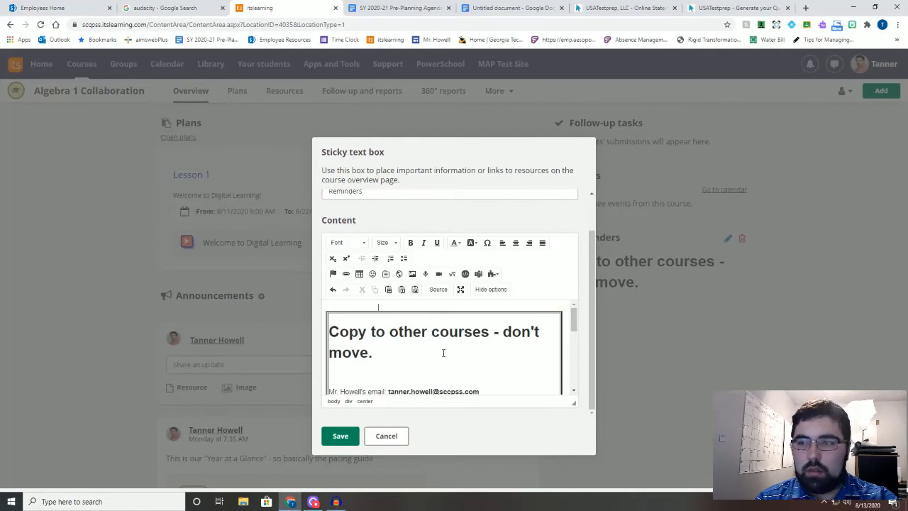
Add blank lines below the iframe inside the bordered table cell.
{"action": "scroll", "coordinate": [441, 350], "scroll_direction": "down", "scroll_amount": 5}
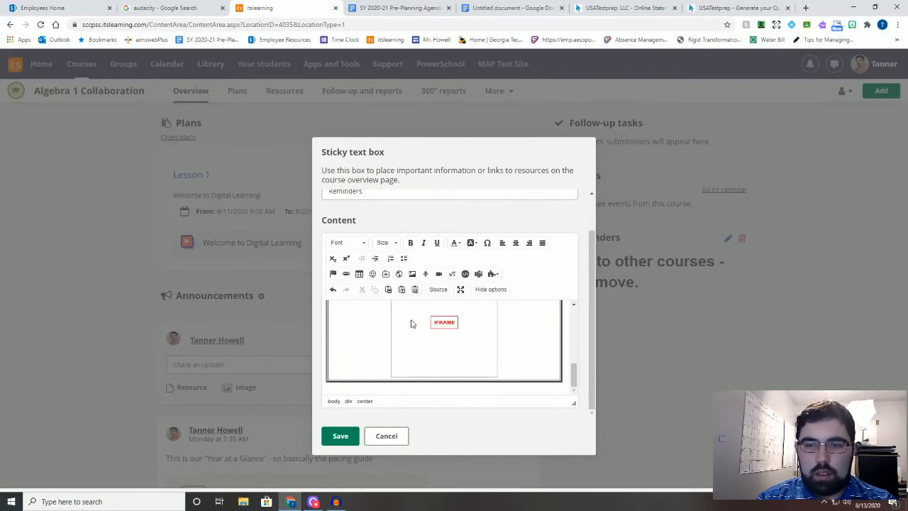
{"action": "left_click", "coordinate": [520, 373]}
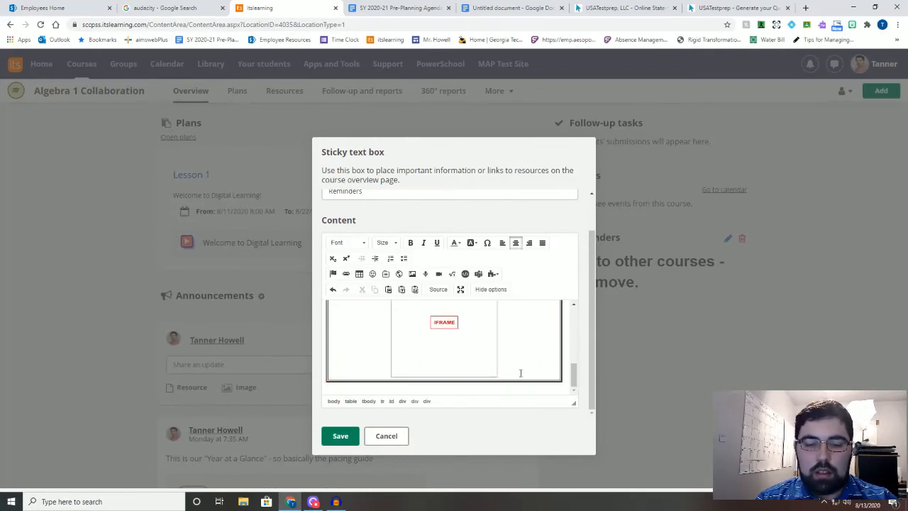
{"action": "left_click", "coordinate": [518, 377]}
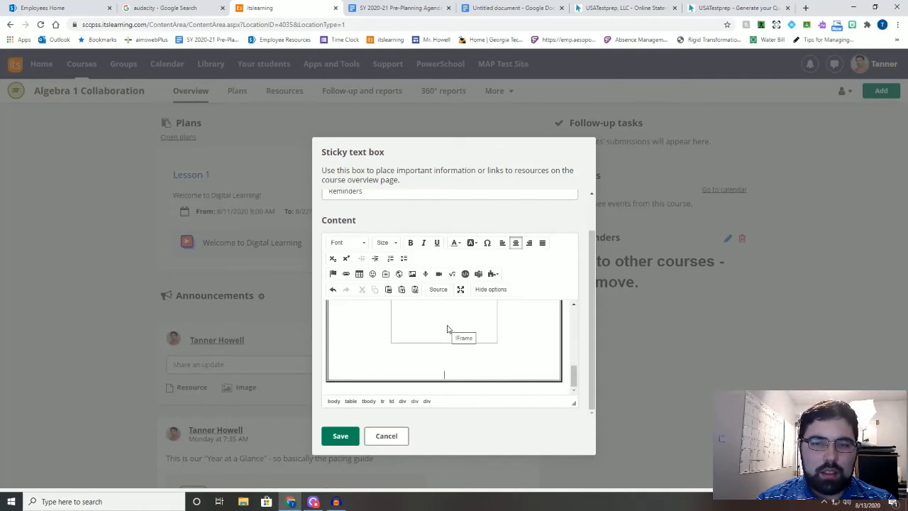
Switch to the Google Docs document and copy the Delta Math heading with the sentence "Use the link below to access Delta Math!".
{"action": "left_click", "coordinate": [493, 15]}
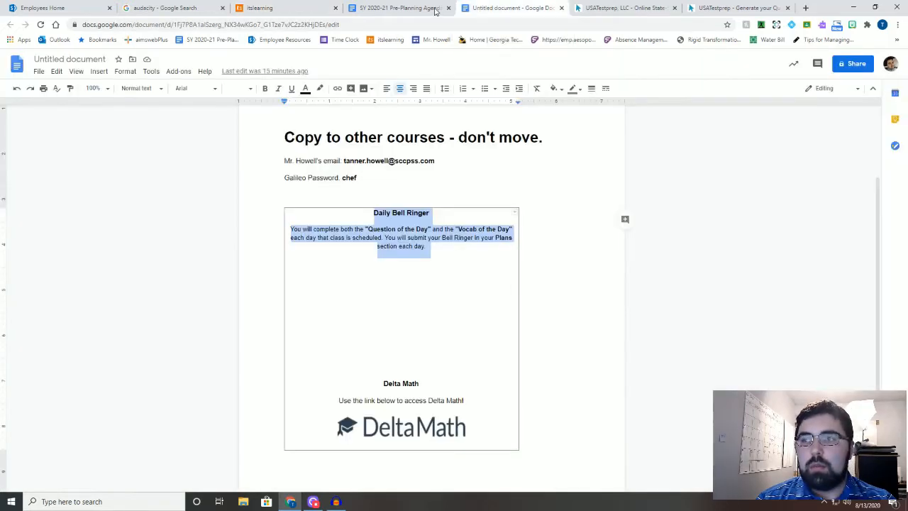
{"action": "left_click_drag", "start_coordinate": [383, 384], "coordinate": [397, 415]}
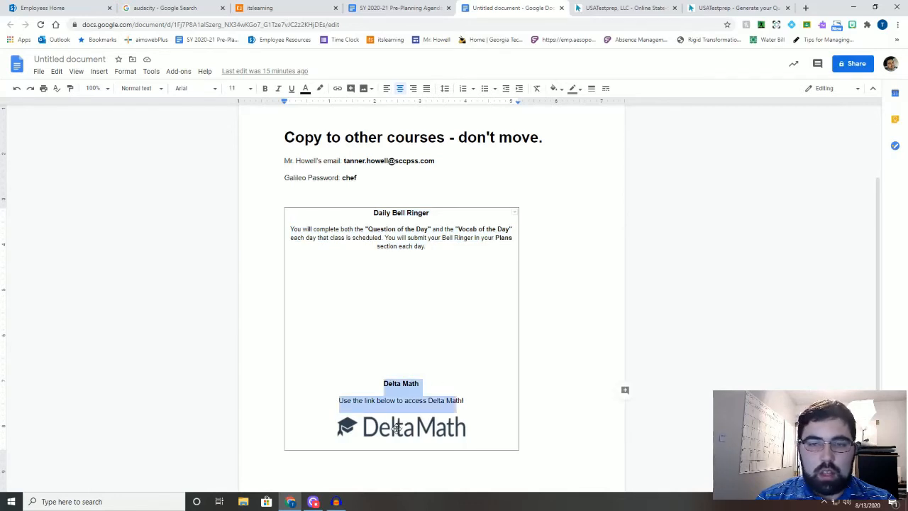
{"action": "left_click_drag", "start_coordinate": [384, 384], "coordinate": [468, 403]}
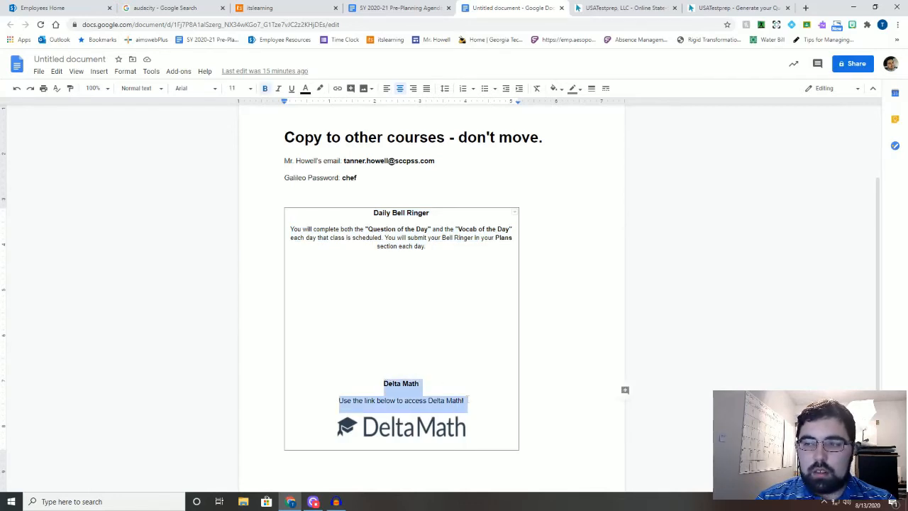
{"action": "right_click", "coordinate": [403, 388]}
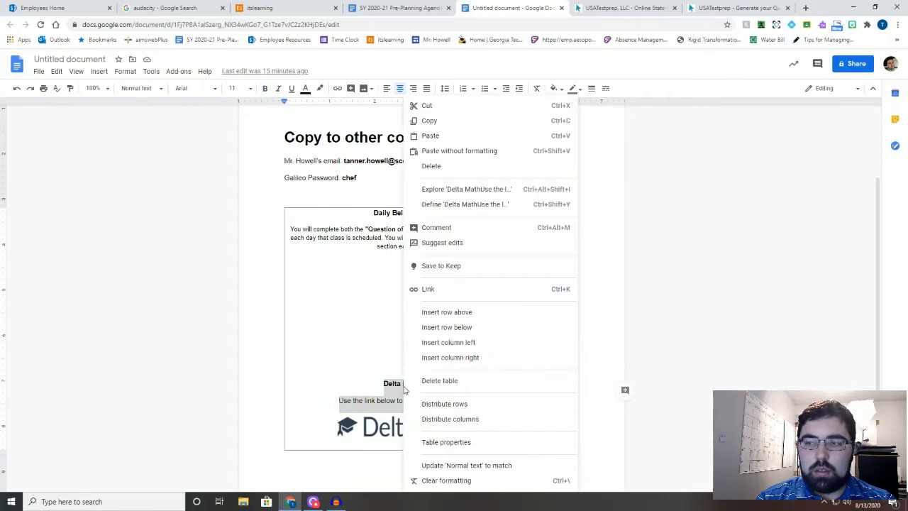
{"action": "left_click", "coordinate": [430, 121]}
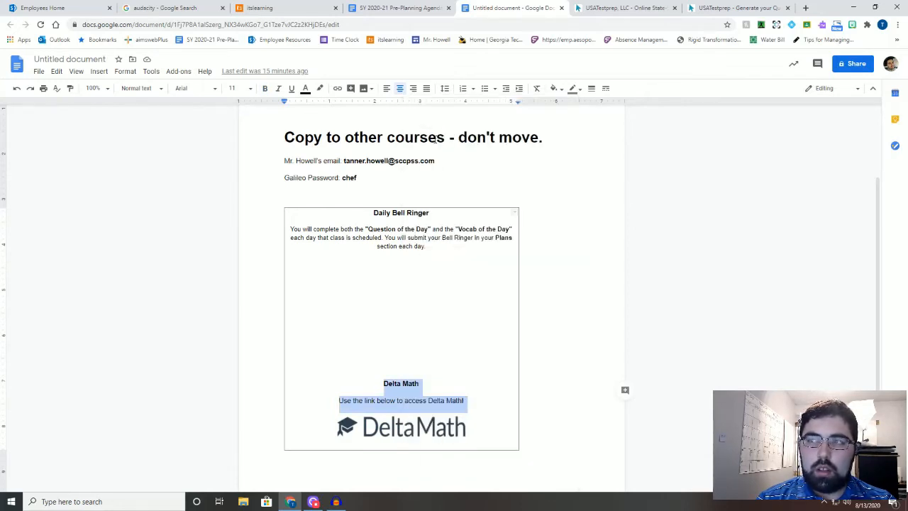
Return to itslearning, close the SY 2020-21 Pre-Planning Agenda page, and paste the Delta Math text below the iframe in the cell.
{"action": "left_click", "coordinate": [382, 10]}
{"action": "left_click", "coordinate": [308, 14]}
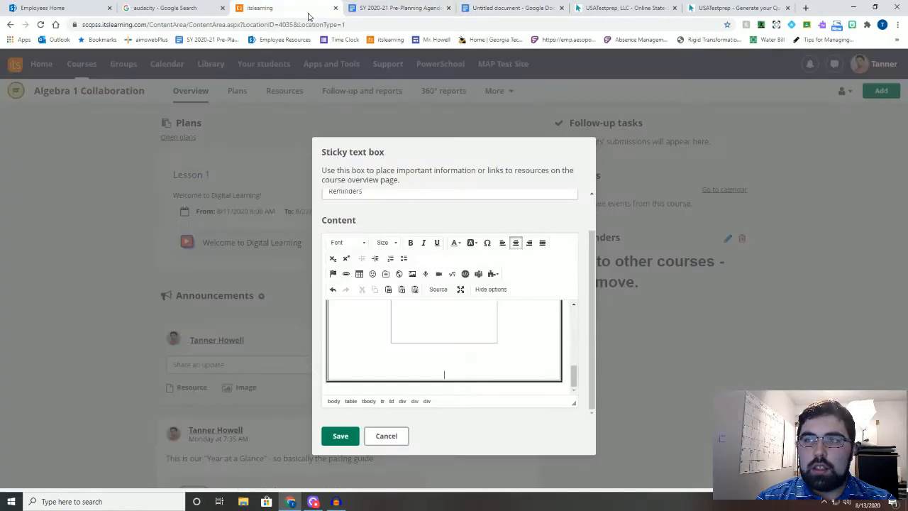
{"action": "left_click", "coordinate": [448, 8]}
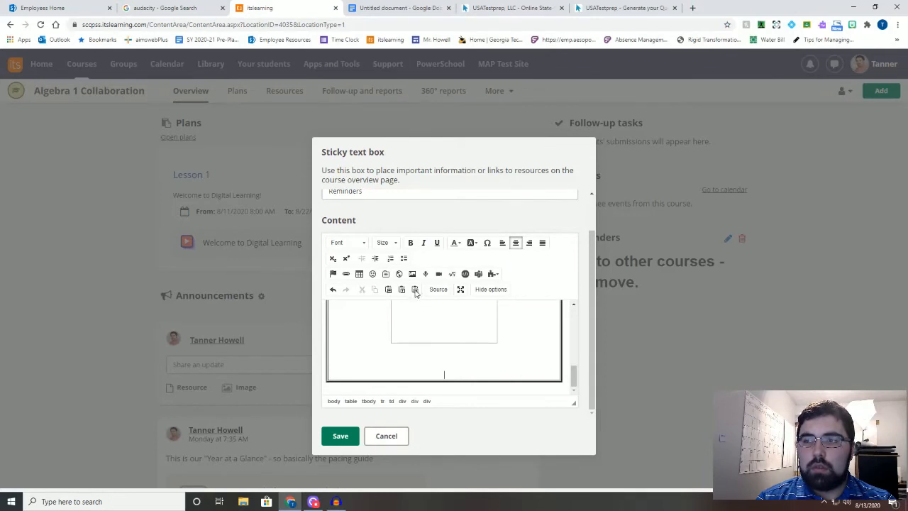
{"action": "left_click", "coordinate": [404, 371]}
{"action": "key", "text": "ctrl+v"}
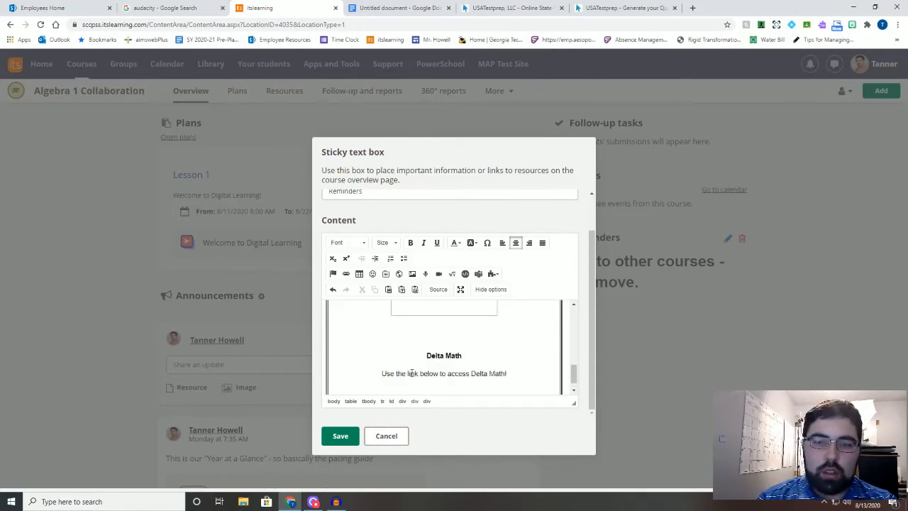
Remove a blank line above the Delta Math heading and add a new line after "Use the link below to access Delta Math!".
{"action": "left_click", "coordinate": [429, 336]}
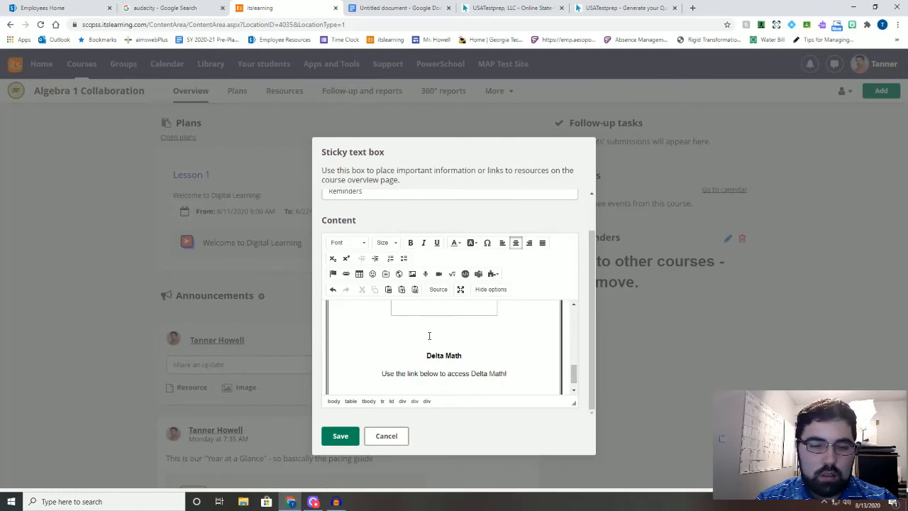
{"action": "key", "text": "BackSpace"}
{"action": "left_click", "coordinate": [519, 363]}
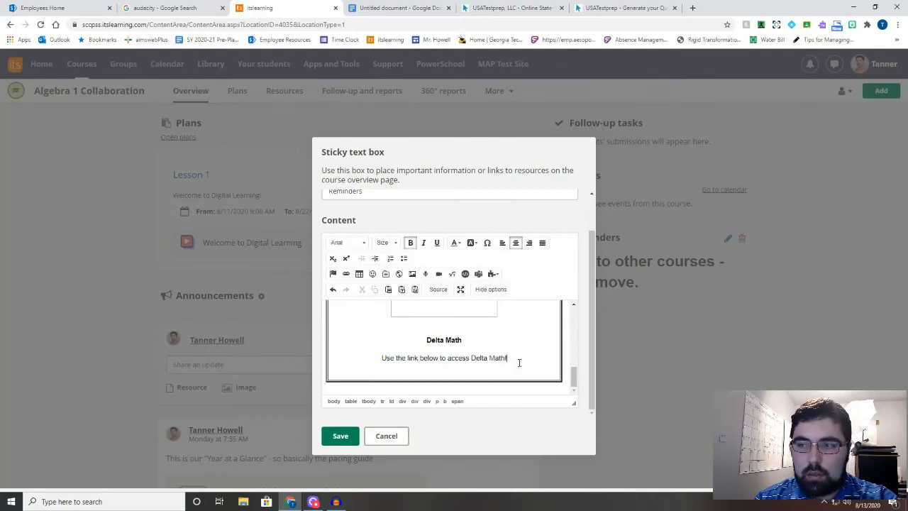
{"action": "key", "text": "Return"}
{"action": "scroll", "coordinate": [413, 380], "scroll_direction": "down", "scroll_amount": 1}
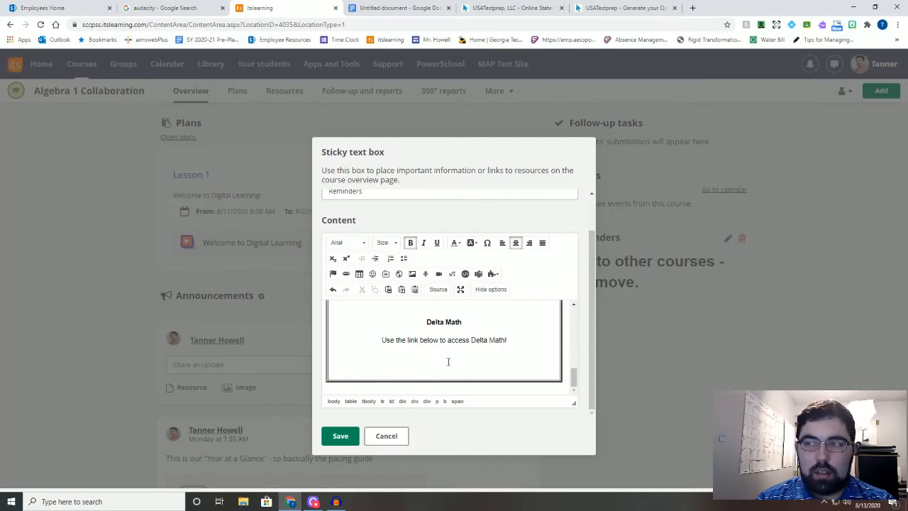
Switch to the Google Docs document and copy the DeltaMath logo image beneath the Delta Math text.
{"action": "left_click", "coordinate": [488, 11]}
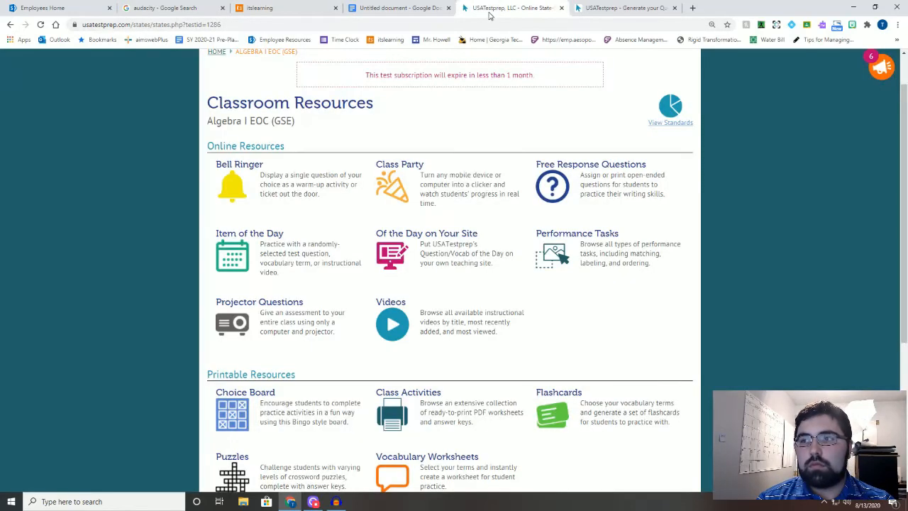
{"action": "left_click", "coordinate": [426, 9]}
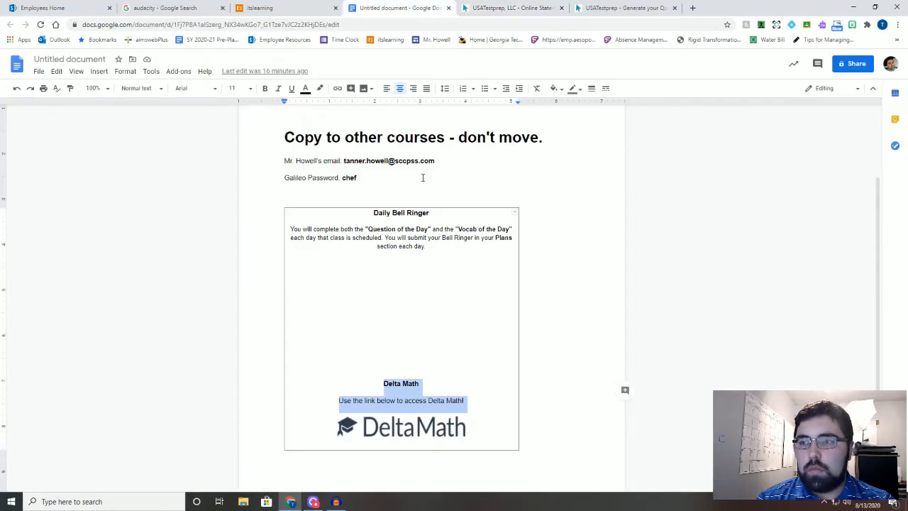
{"action": "left_click", "coordinate": [360, 433]}
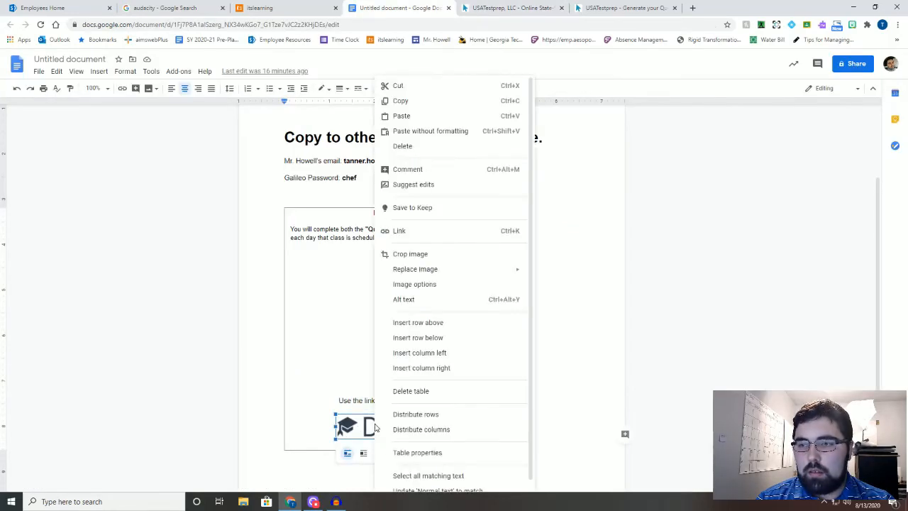
{"action": "right_click", "coordinate": [371, 430]}
{"action": "left_click", "coordinate": [402, 103]}
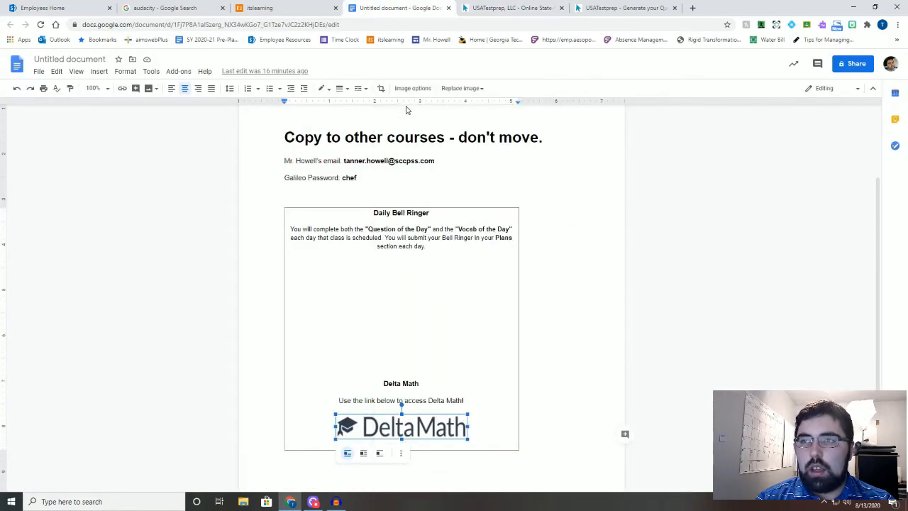
Return to itslearning, paste the DeltaMath logo on the new line below the Delta Math text, and select the logo.
{"action": "left_click", "coordinate": [273, 12]}
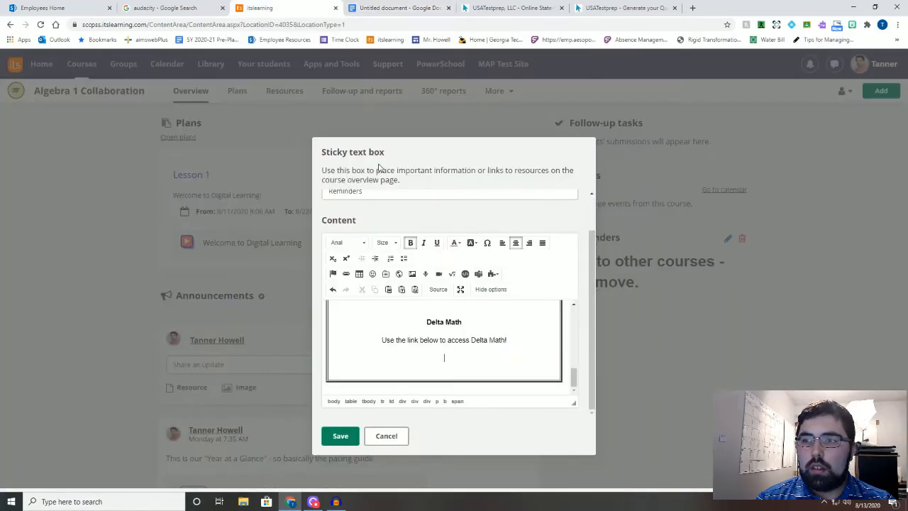
{"action": "right_click", "coordinate": [450, 360]}
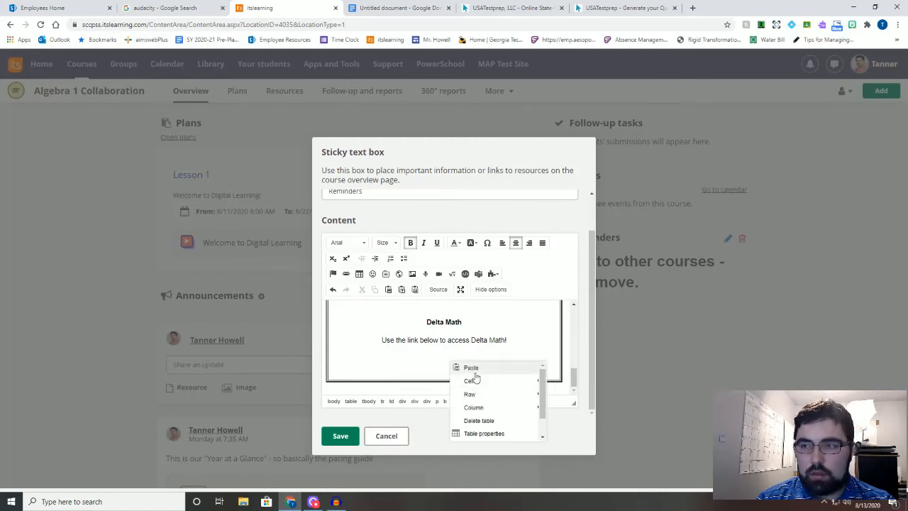
{"action": "left_click", "coordinate": [477, 375]}
{"action": "right_click", "coordinate": [453, 316]}
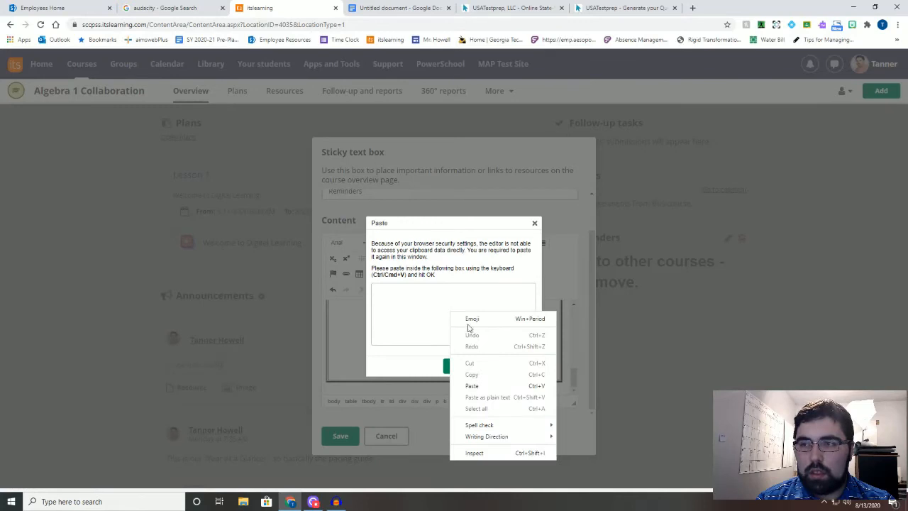
{"action": "left_click", "coordinate": [472, 386]}
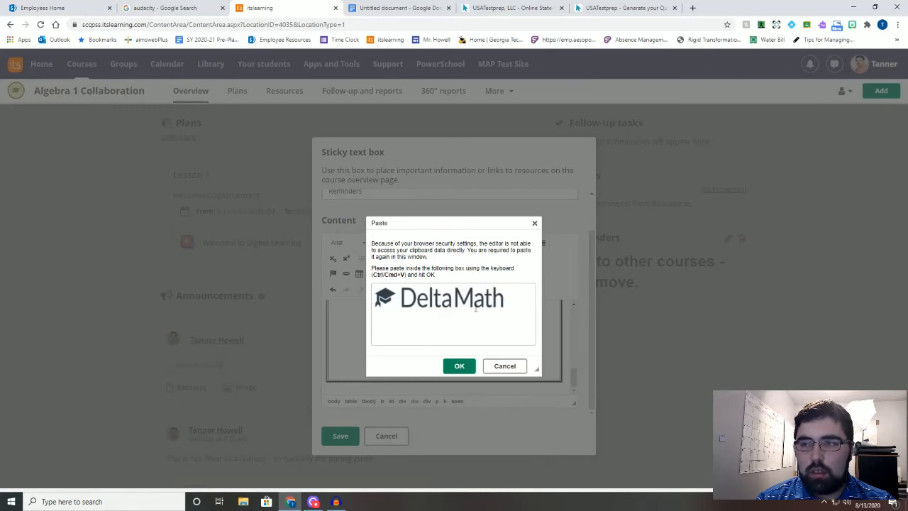
{"action": "left_click", "coordinate": [459, 365]}
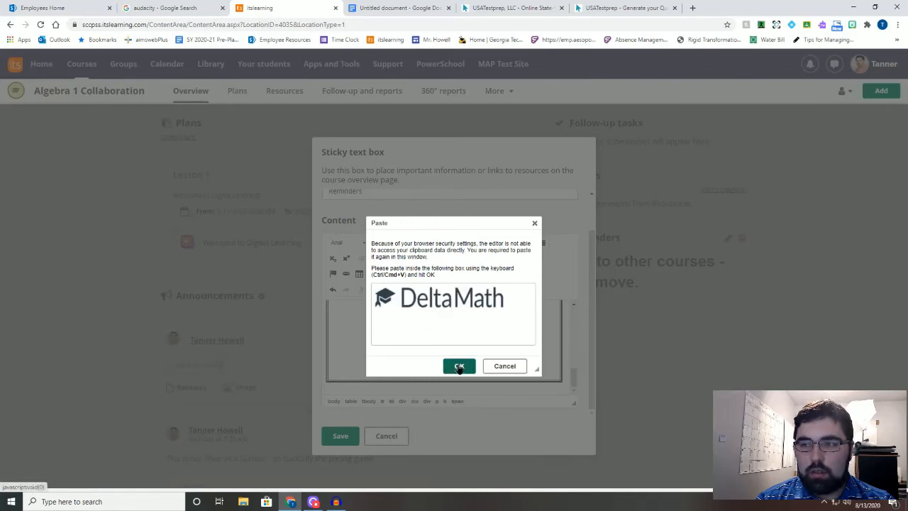
{"action": "left_click", "coordinate": [455, 364]}
{"action": "left_click_drag", "start_coordinate": [452, 363], "coordinate": [446, 366]}
{"action": "left_click", "coordinate": [505, 340]}
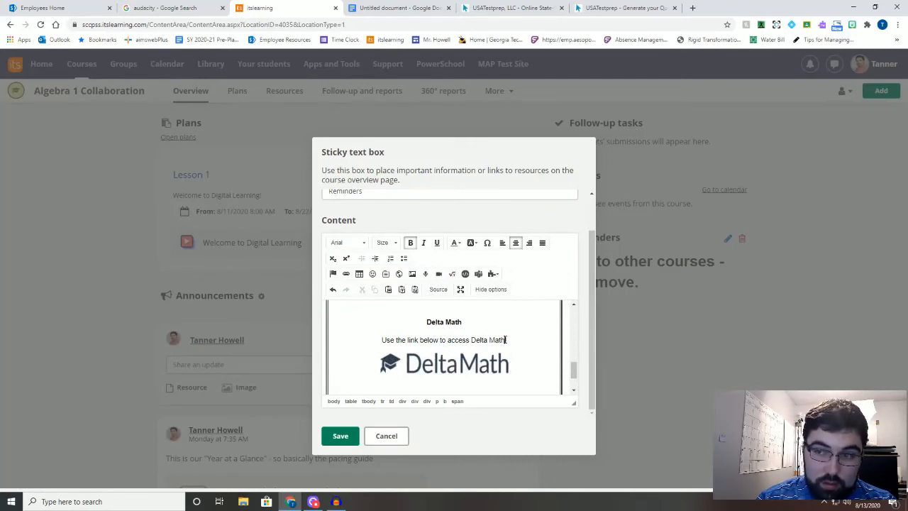
{"action": "scroll", "coordinate": [444, 369], "scroll_direction": "down", "scroll_amount": 1}
{"action": "left_click", "coordinate": [441, 341]}
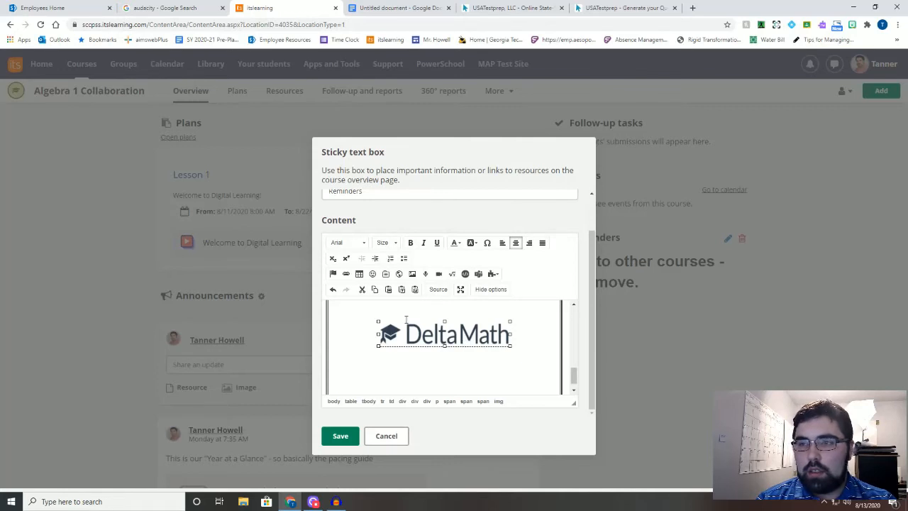
{"action": "right_click", "coordinate": [447, 338]}
{"action": "scroll", "coordinate": [470, 356], "scroll_direction": "down", "scroll_amount": 2}
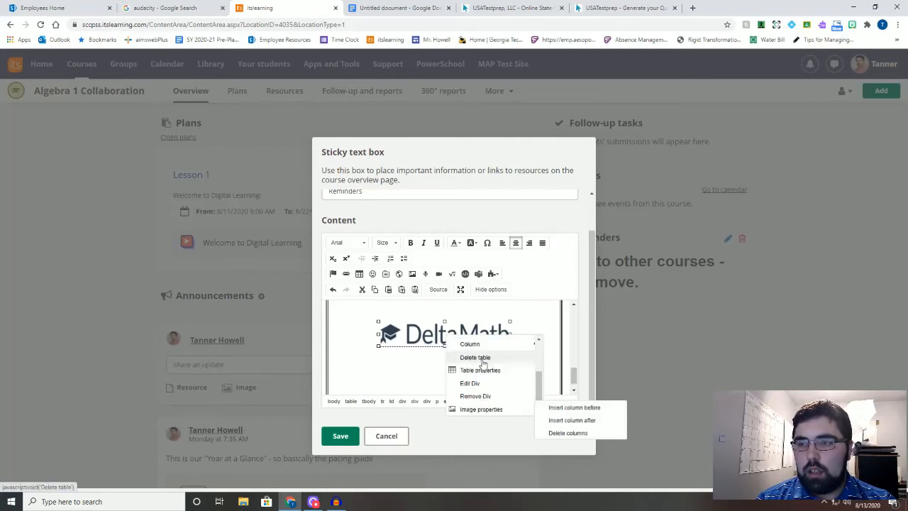
{"action": "scroll", "coordinate": [497, 386], "scroll_direction": "up", "scroll_amount": 2}
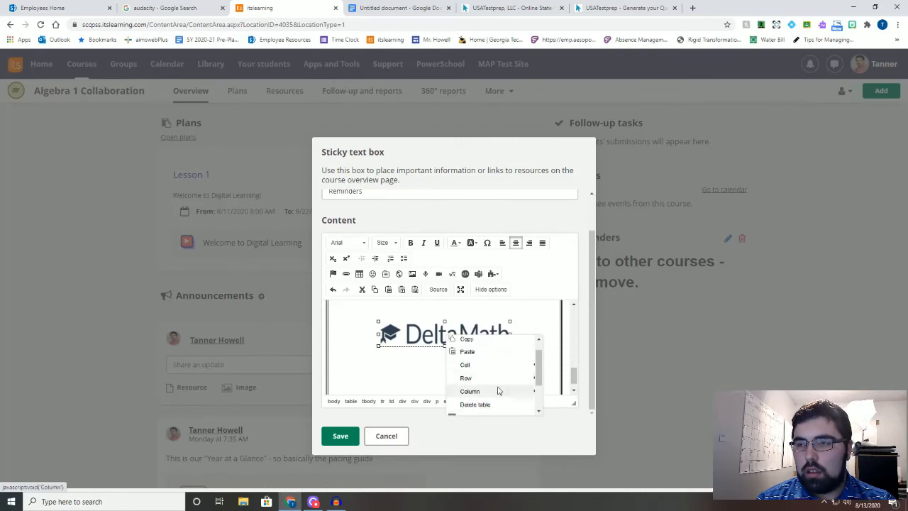
{"action": "scroll", "coordinate": [496, 389], "scroll_direction": "down", "scroll_amount": 2}
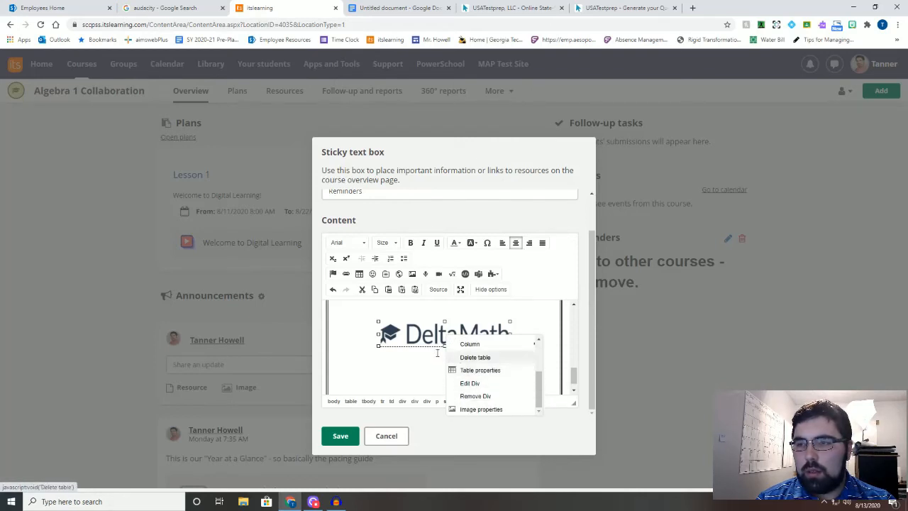
{"action": "left_click", "coordinate": [408, 358]}
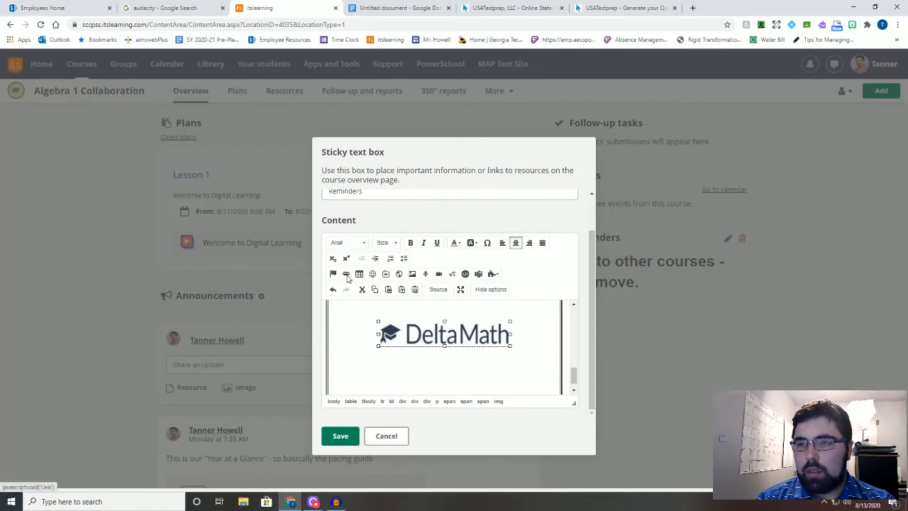
Start adding a link of type URL to the selected DeltaMath logo.
{"action": "left_click", "coordinate": [346, 273]}
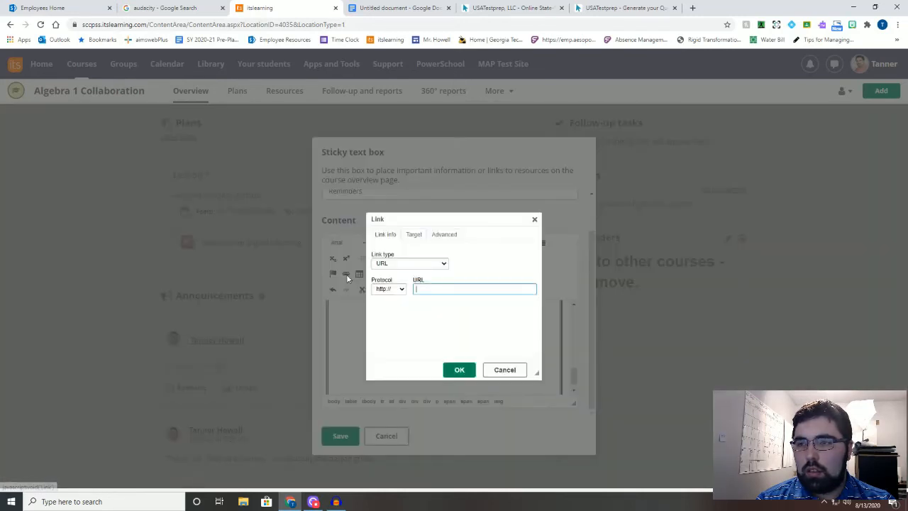
{"action": "left_click", "coordinate": [414, 235]}
{"action": "left_click", "coordinate": [392, 239]}
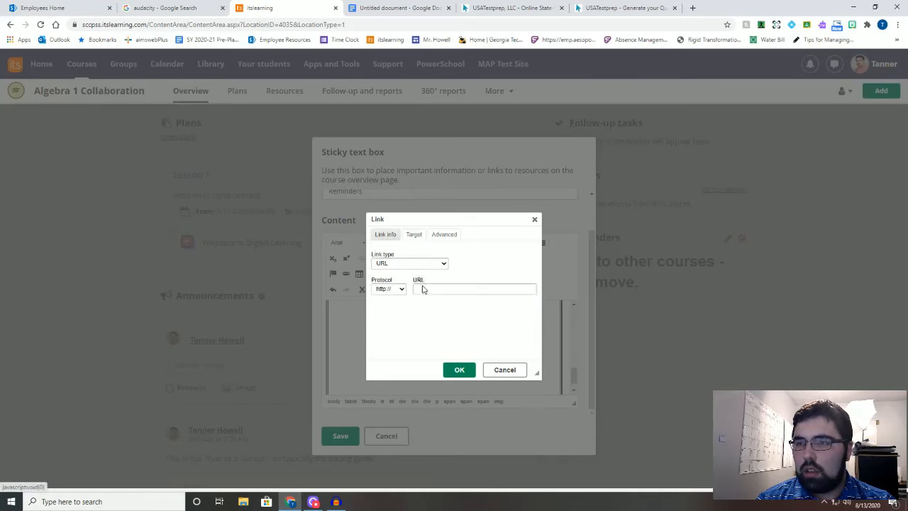
{"action": "left_click", "coordinate": [436, 263]}
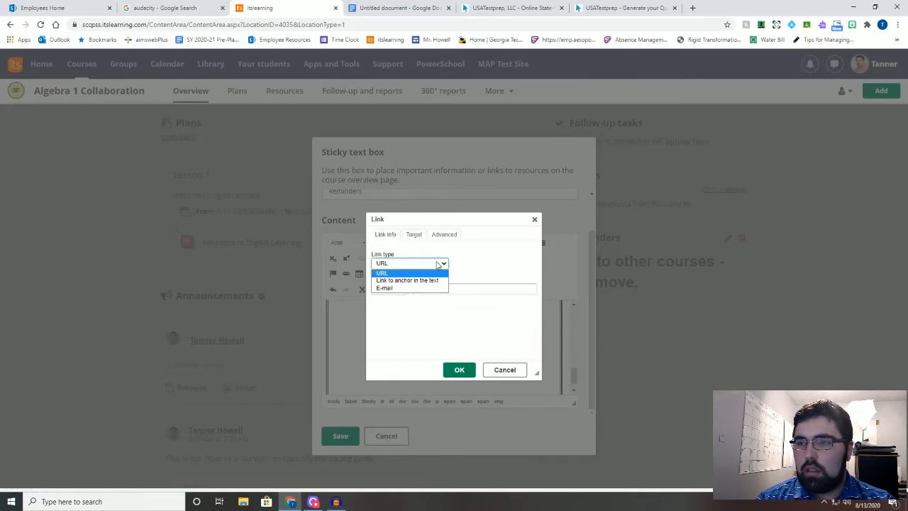
{"action": "left_click", "coordinate": [466, 289]}
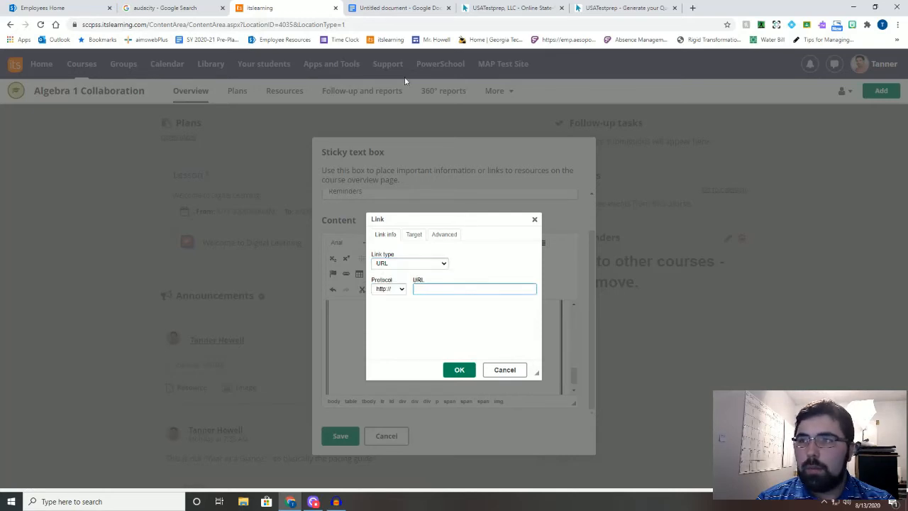
Open deltamath.com in place of the USATestprep code generator page and copy the site's address.
{"action": "left_click", "coordinate": [598, 8]}
{"action": "left_click", "coordinate": [590, 25]}
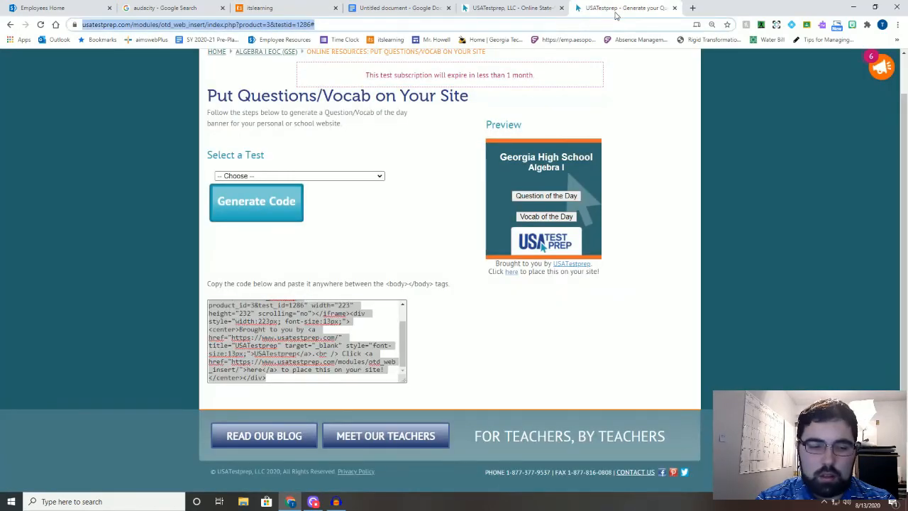
{"action": "type", "text": "frly"}
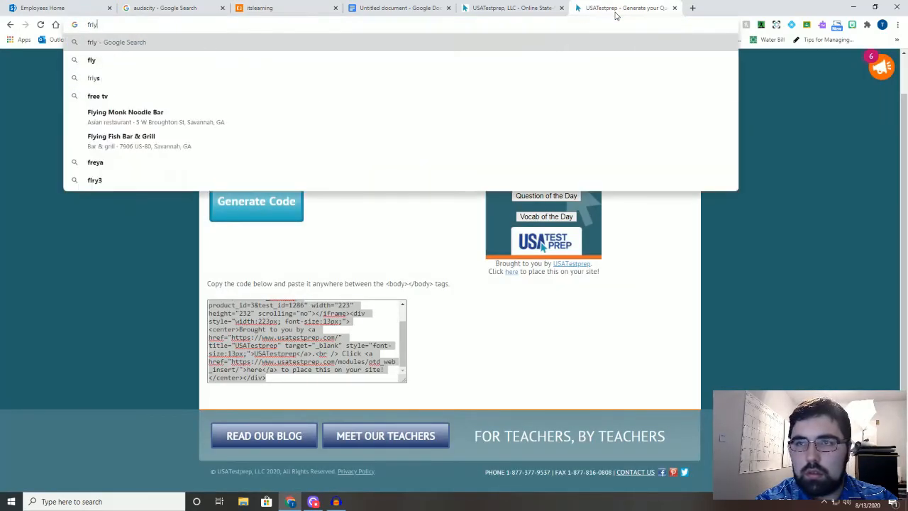
{"action": "key", "text": "Escape"}
{"action": "key", "text": "ctrl+l"}
{"action": "type", "text": "de"}
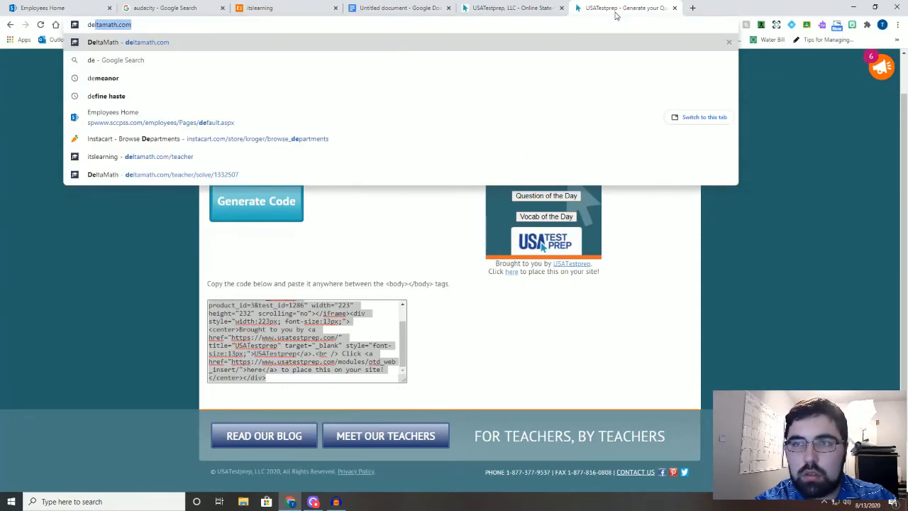
{"action": "key", "text": "Return"}
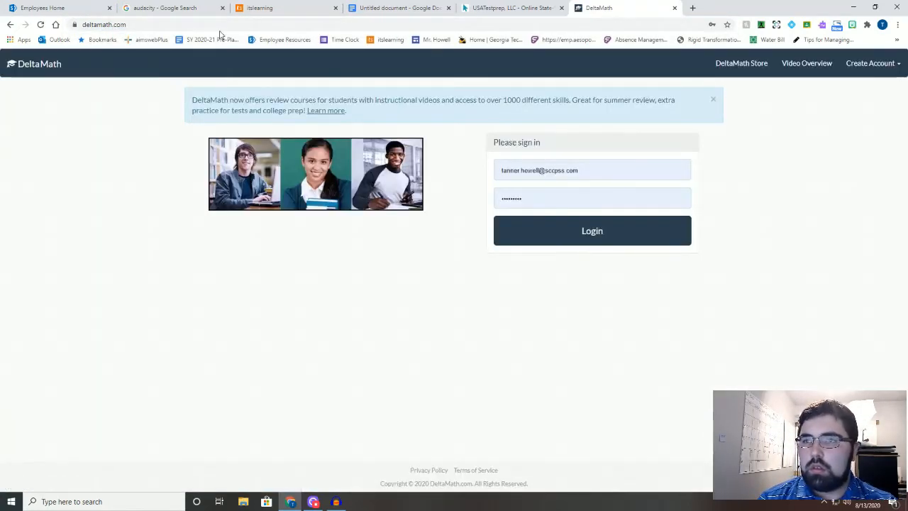
{"action": "left_click", "coordinate": [122, 26]}
{"action": "key", "text": "ctrl+c"}
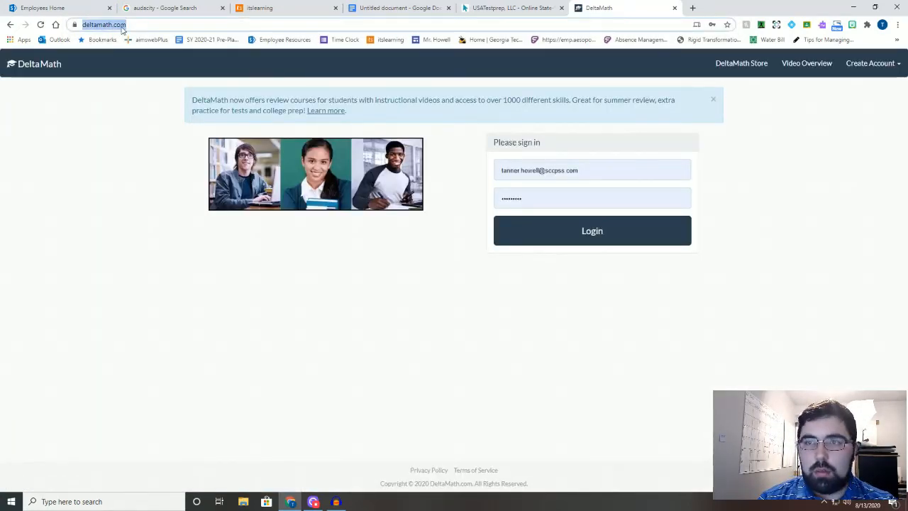
{"action": "left_click", "coordinate": [506, 8]}
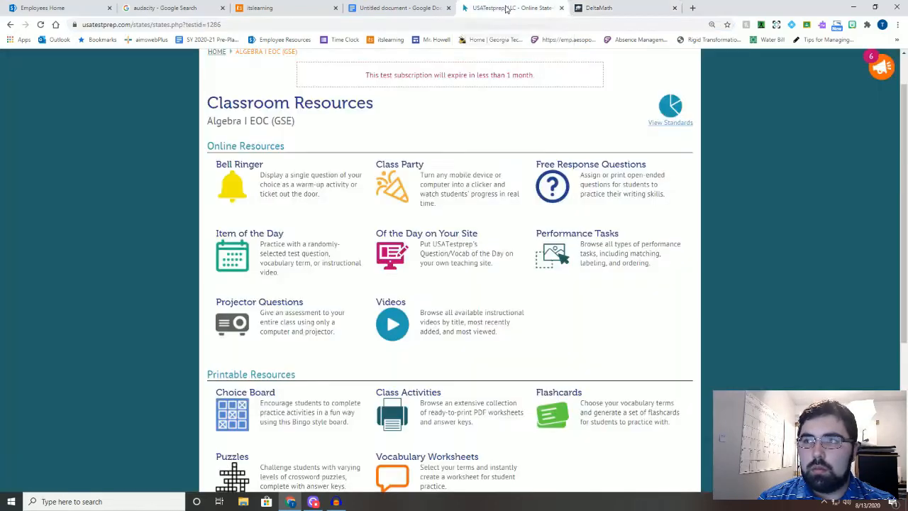
{"action": "left_click", "coordinate": [278, 11]}
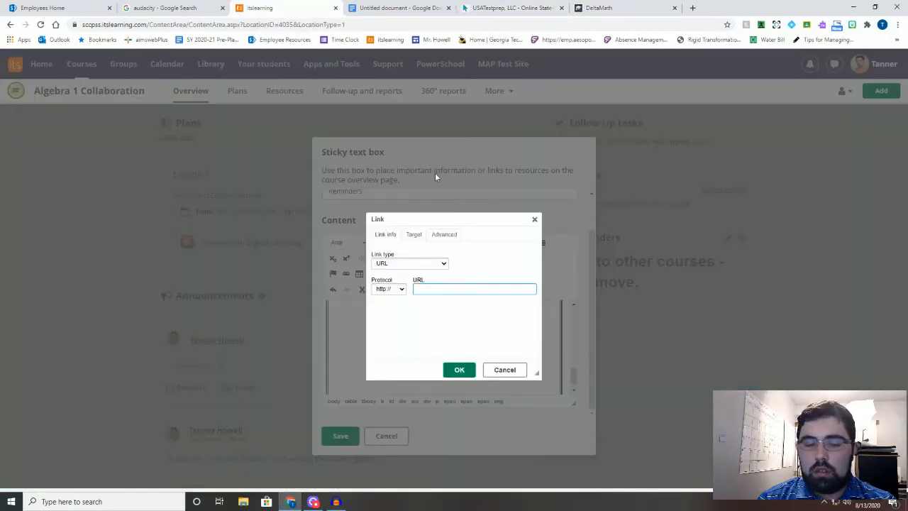
{"action": "key", "text": "ctrl+v"}
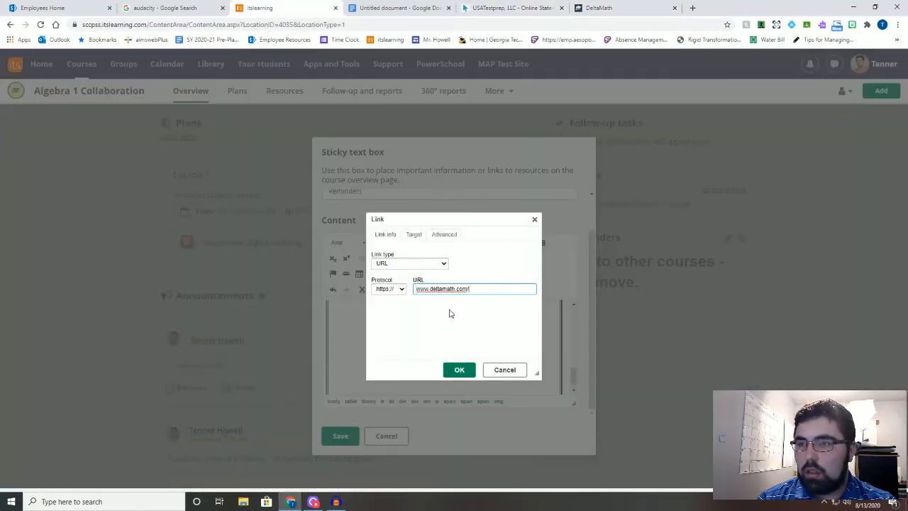
{"action": "left_click", "coordinate": [458, 371]}
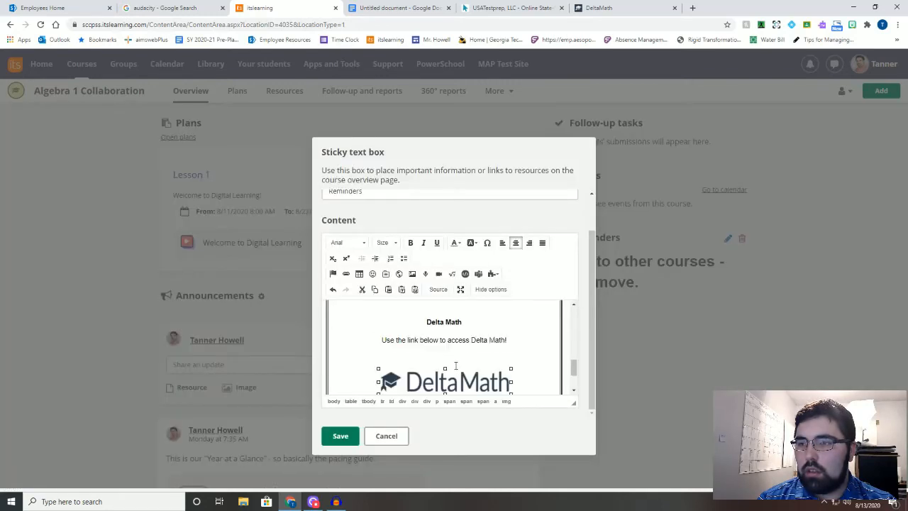
{"action": "scroll", "coordinate": [455, 365], "scroll_direction": "up", "scroll_amount": 2}
{"action": "scroll", "coordinate": [426, 342], "scroll_direction": "down", "scroll_amount": 1}
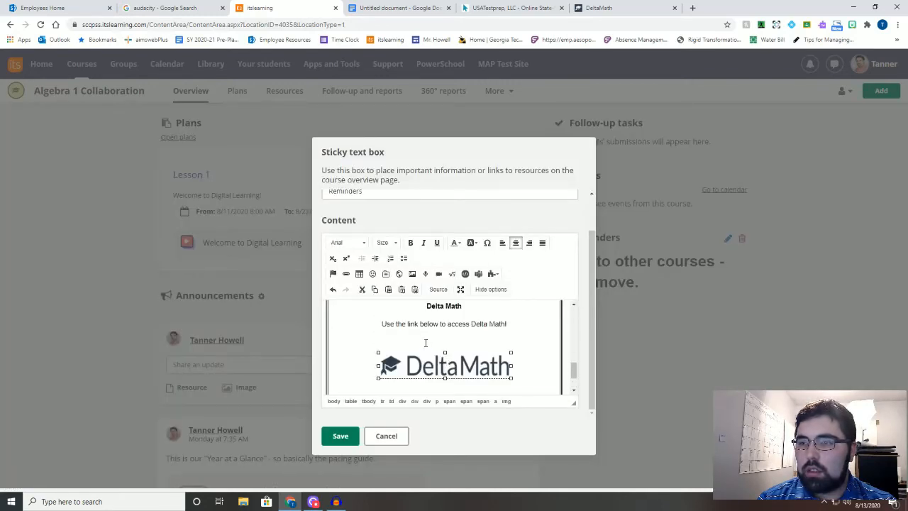
{"action": "left_click", "coordinate": [461, 371]}
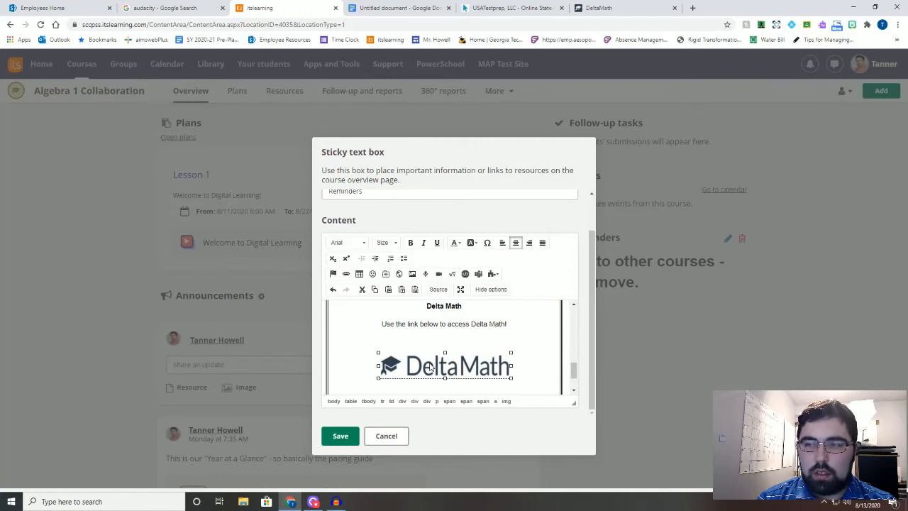
{"action": "left_click", "coordinate": [394, 334]}
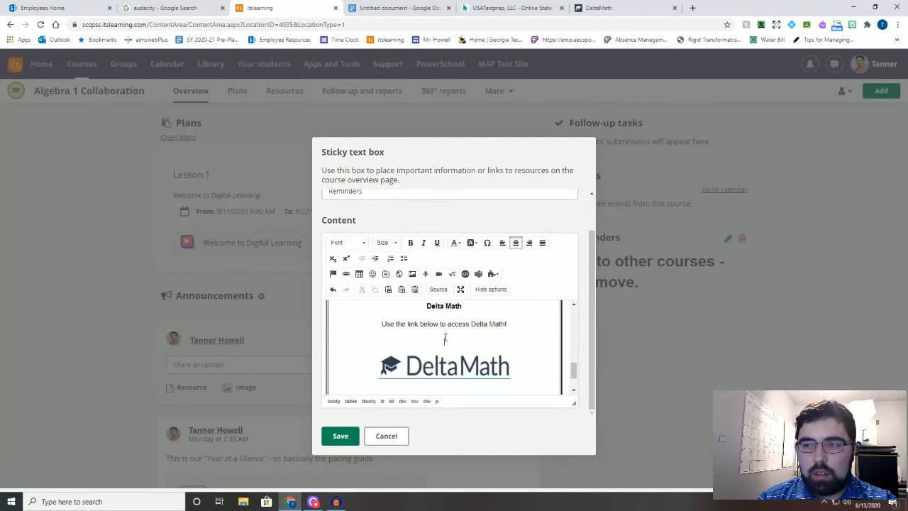
{"action": "left_click", "coordinate": [346, 273]}
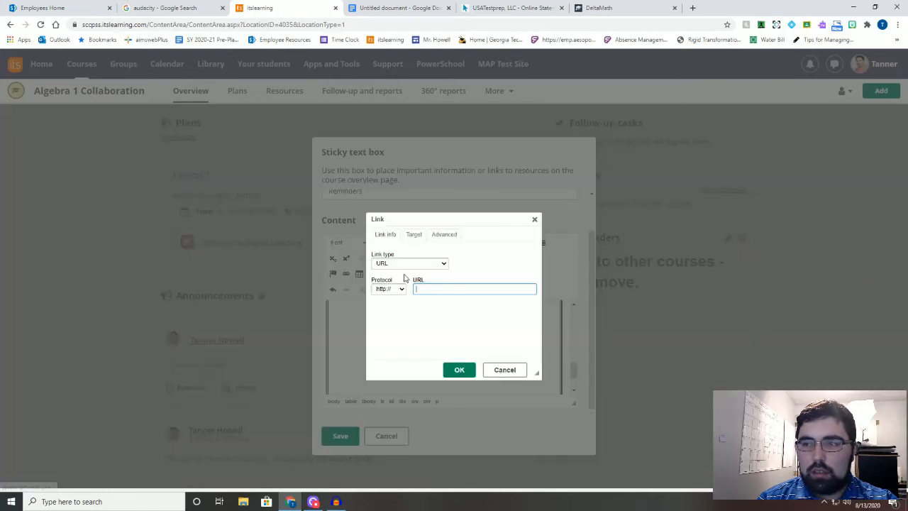
{"action": "key", "text": "ctrl+v"}
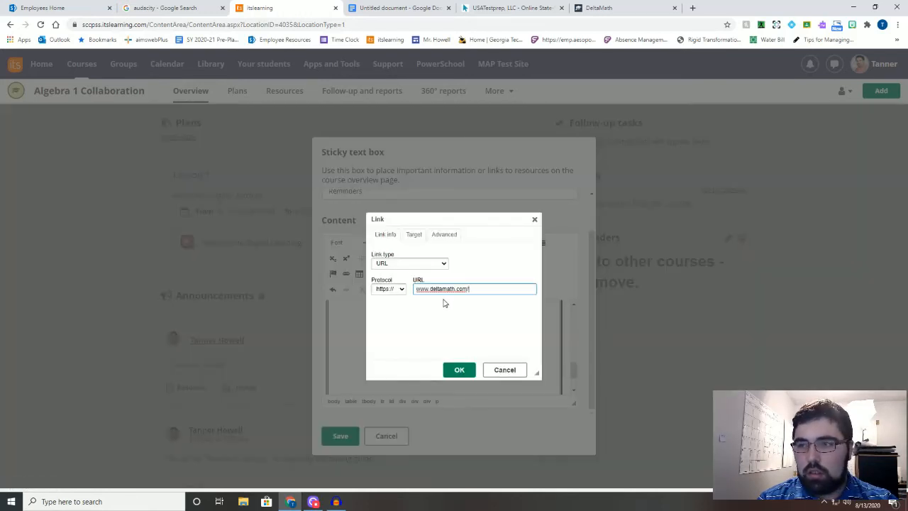
{"action": "left_click", "coordinate": [459, 370]}
{"action": "left_click", "coordinate": [520, 339]}
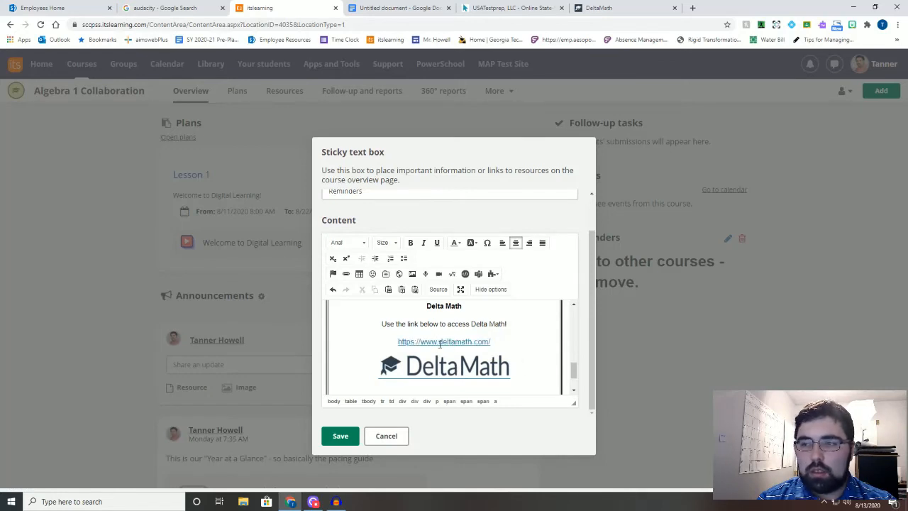
Delete the deltamath.com text link and its line between the Delta Math instruction and the logo.
{"action": "left_click_drag", "start_coordinate": [487, 343], "coordinate": [396, 343]}
{"action": "key", "text": "BackSpace"}
{"action": "key", "text": "BackSpace"}
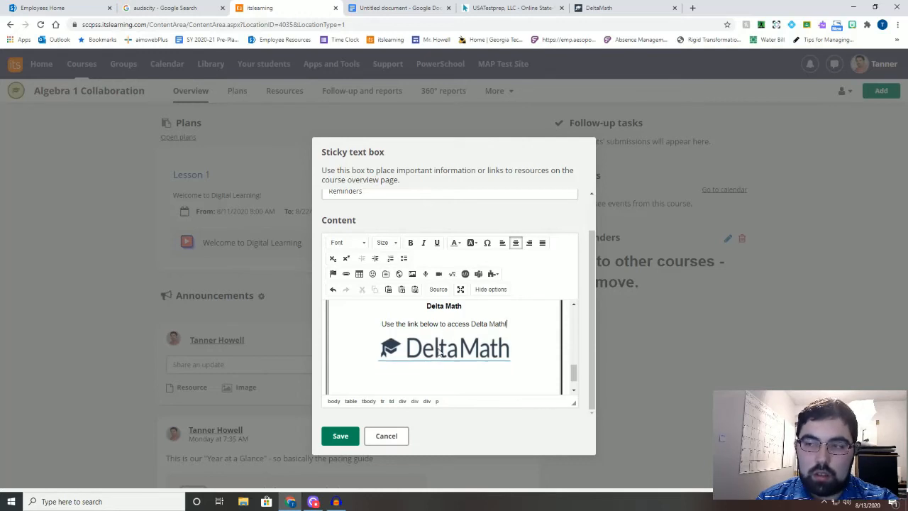
Check the DeltaMath logo's link settings, confirm them and save the sticky text box.
{"action": "left_click", "coordinate": [454, 349]}
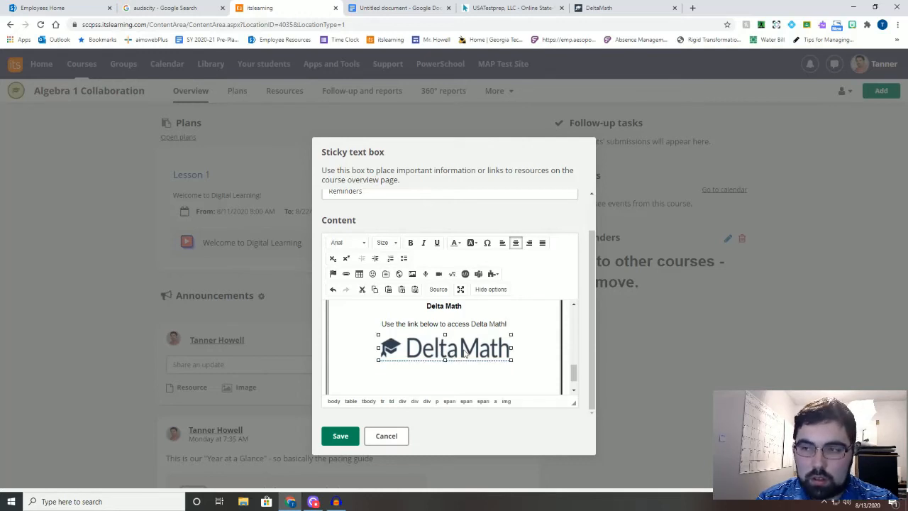
{"action": "left_click", "coordinate": [347, 275]}
{"action": "left_click", "coordinate": [459, 369]}
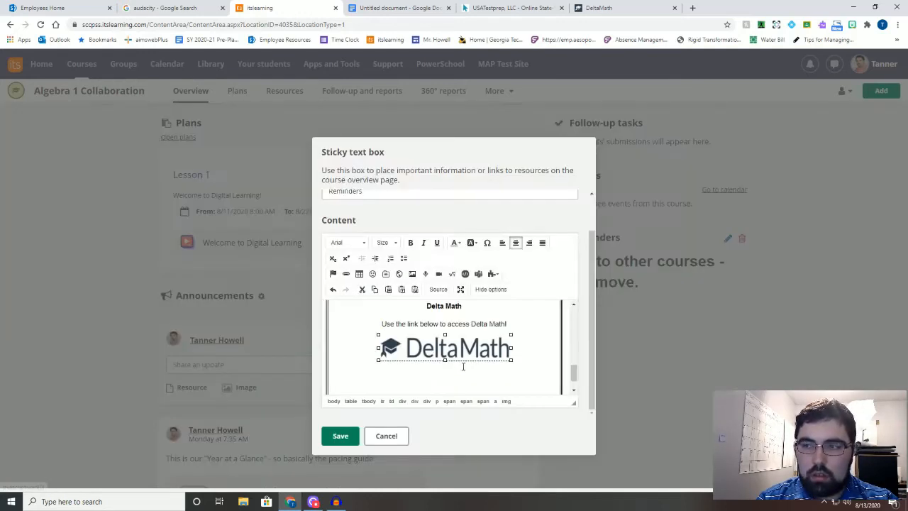
{"action": "left_click", "coordinate": [340, 435]}
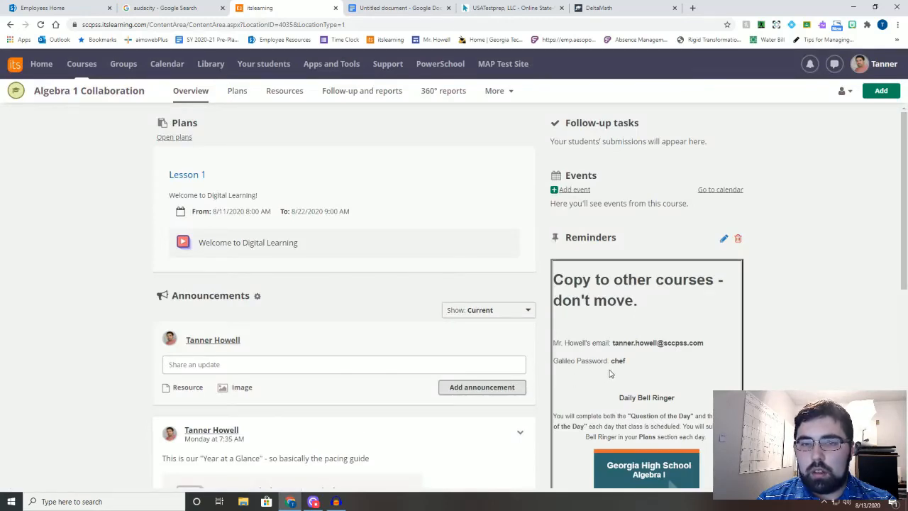
Review the saved Reminders box on the course overview, including the contact details, Daily Bell Ringer text, USATestprep embed and Delta Math section.
{"action": "scroll", "coordinate": [614, 370], "scroll_direction": "down", "scroll_amount": 2}
{"action": "scroll", "coordinate": [615, 368], "scroll_direction": "down", "scroll_amount": 3}
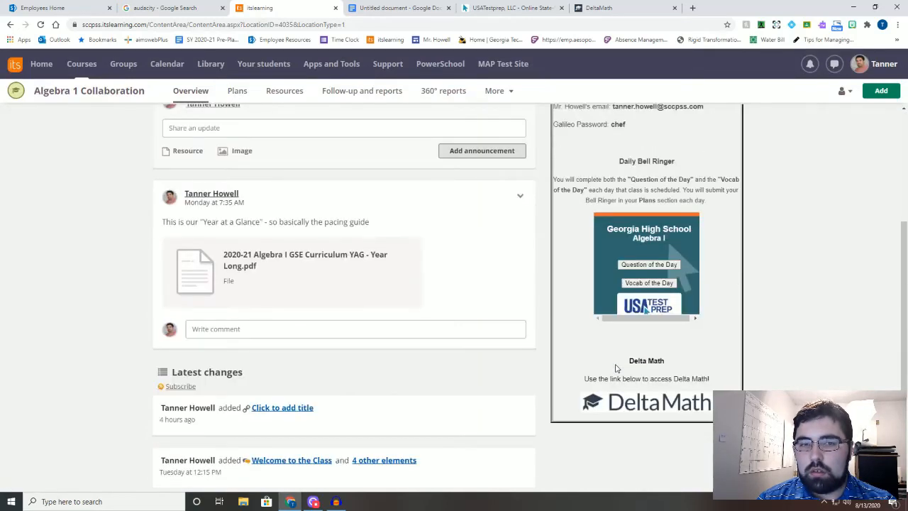
{"action": "scroll", "coordinate": [615, 365], "scroll_direction": "up", "scroll_amount": 2}
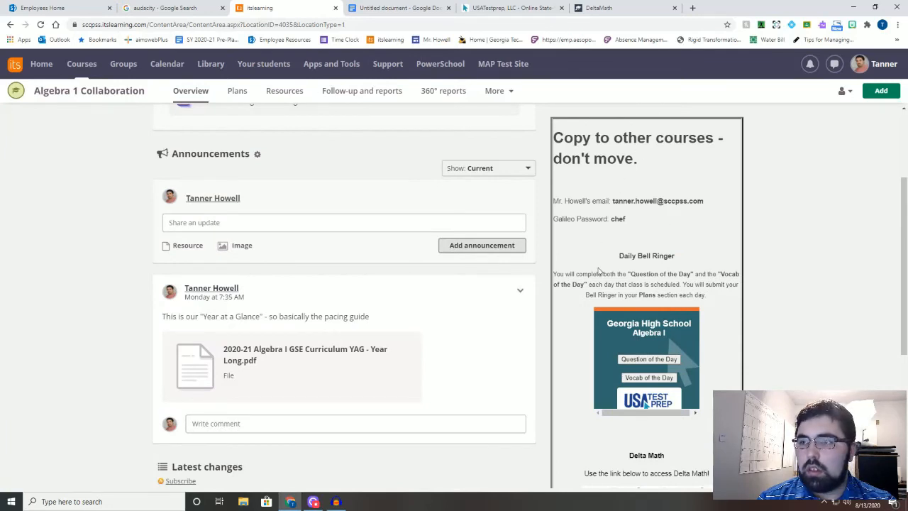
{"action": "scroll", "coordinate": [601, 295], "scroll_direction": "down", "scroll_amount": 2}
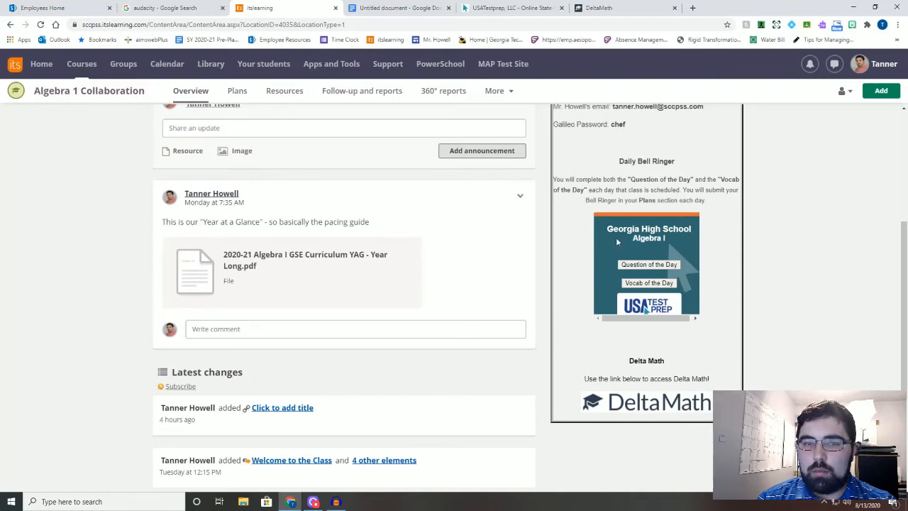
{"action": "scroll", "coordinate": [639, 237], "scroll_direction": "up", "scroll_amount": 1}
{"action": "scroll", "coordinate": [638, 238], "scroll_direction": "up", "scroll_amount": 1}
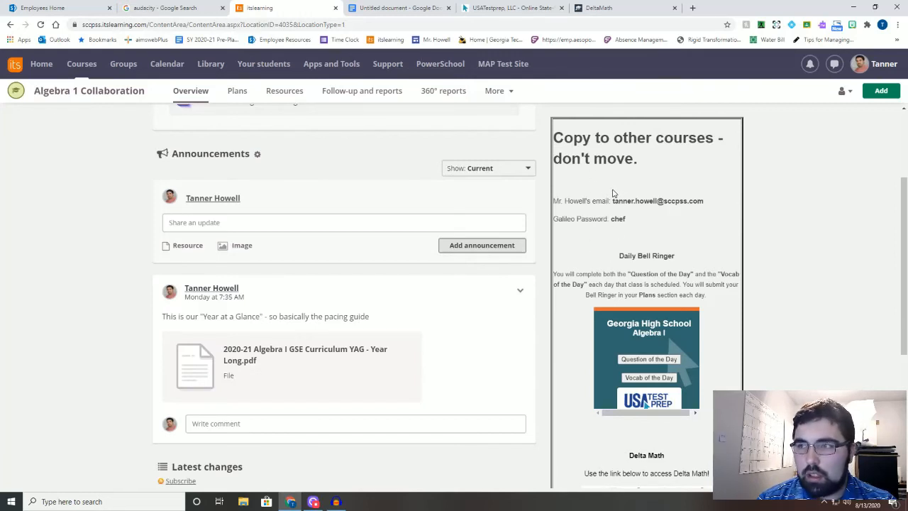
{"action": "left_click_drag", "start_coordinate": [561, 201], "coordinate": [676, 211]}
{"action": "left_click", "coordinate": [673, 212]}
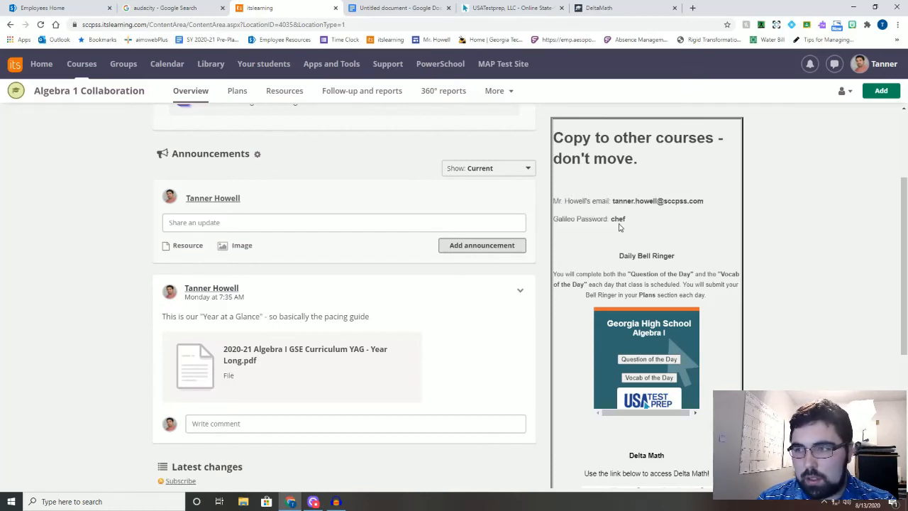
{"action": "scroll", "coordinate": [618, 242], "scroll_direction": "down", "scroll_amount": 1}
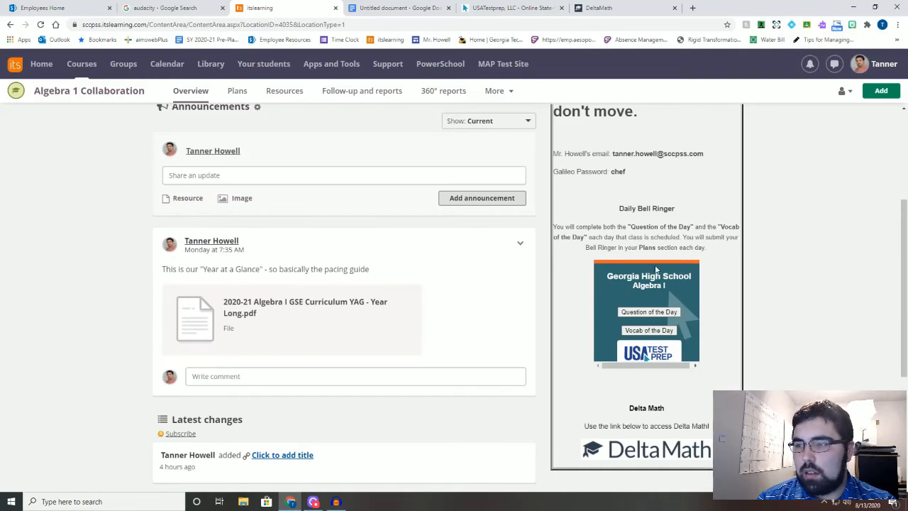
{"action": "left_click_drag", "start_coordinate": [664, 366], "coordinate": [679, 369]}
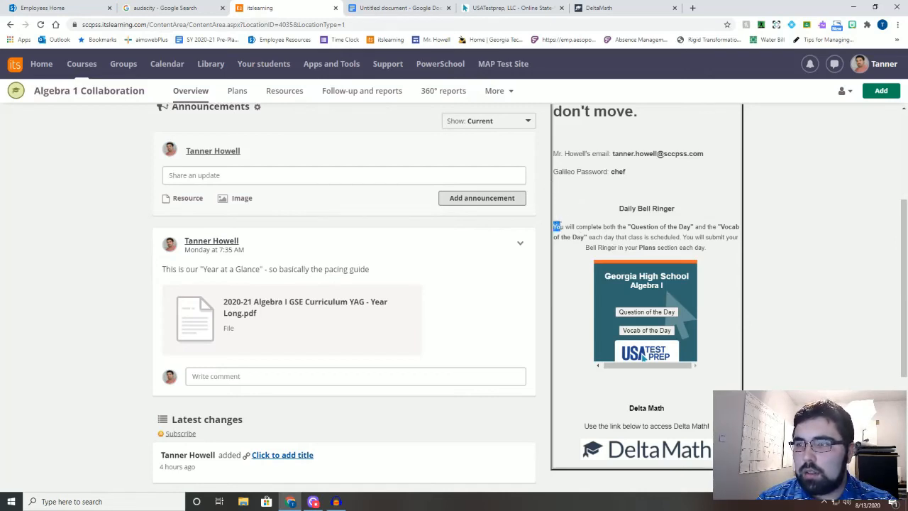
{"action": "left_click_drag", "start_coordinate": [555, 226], "coordinate": [576, 225]}
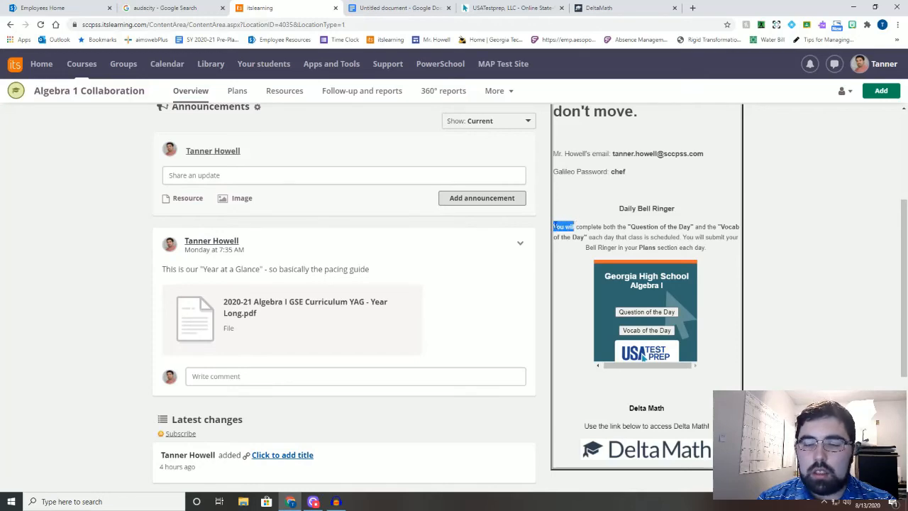
{"action": "scroll", "coordinate": [601, 240], "scroll_direction": "up", "scroll_amount": 2}
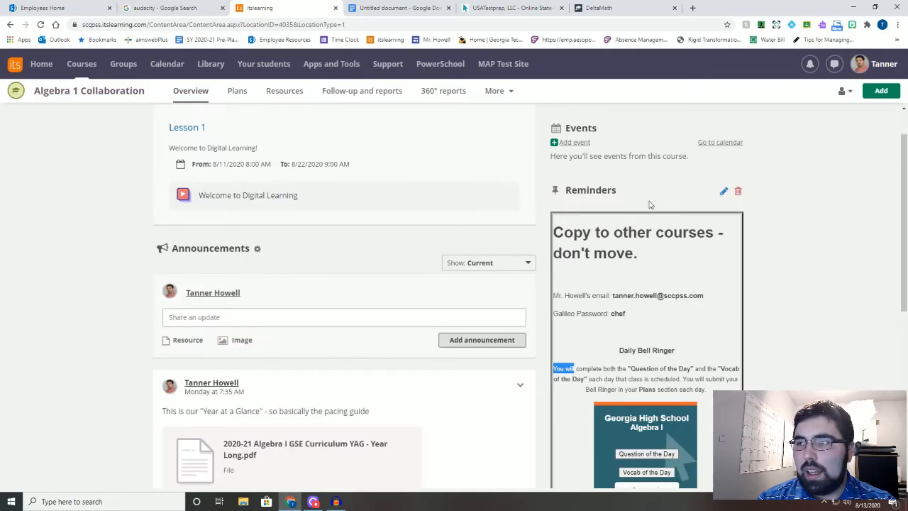
Set the border size of the table in the Reminders sticky text box to 2 and save the box.
{"action": "left_click", "coordinate": [723, 191]}
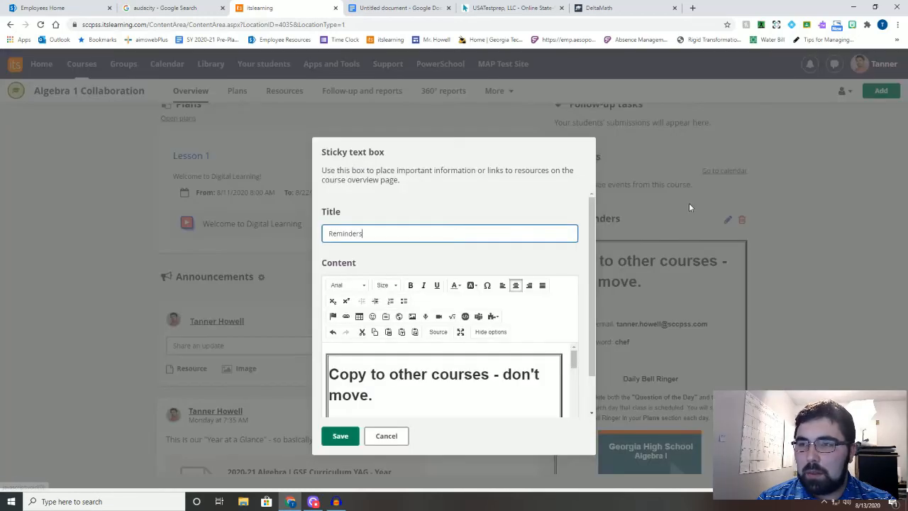
{"action": "left_click", "coordinate": [499, 356]}
{"action": "scroll", "coordinate": [503, 349], "scroll_direction": "down", "scroll_amount": 1}
{"action": "scroll", "coordinate": [508, 350], "scroll_direction": "up", "scroll_amount": 1}
{"action": "left_click", "coordinate": [520, 360]}
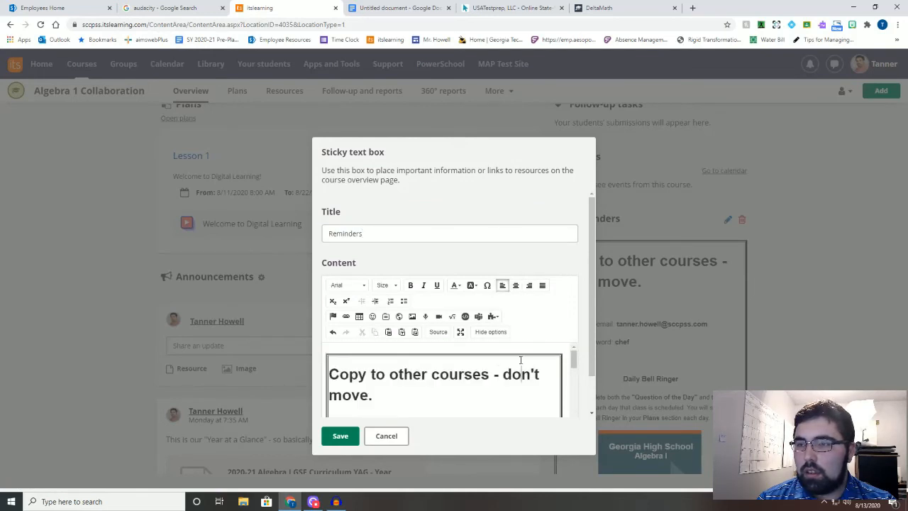
{"action": "scroll", "coordinate": [522, 360], "scroll_direction": "down", "scroll_amount": 3}
{"action": "right_click", "coordinate": [531, 392]}
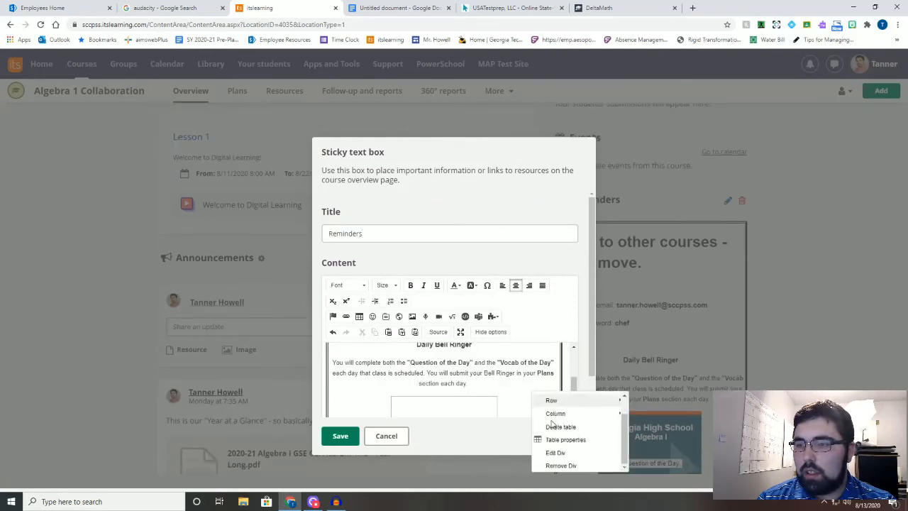
{"action": "left_click", "coordinate": [566, 439]}
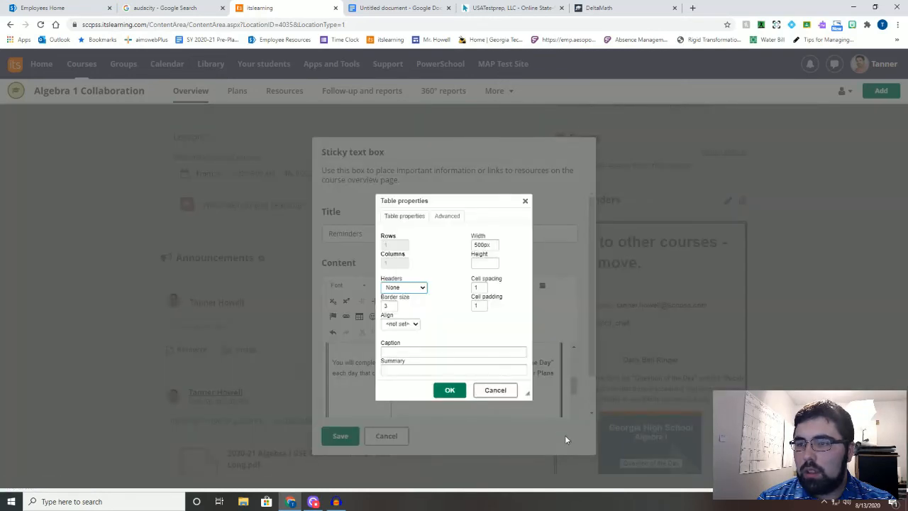
{"action": "left_click", "coordinate": [388, 305]}
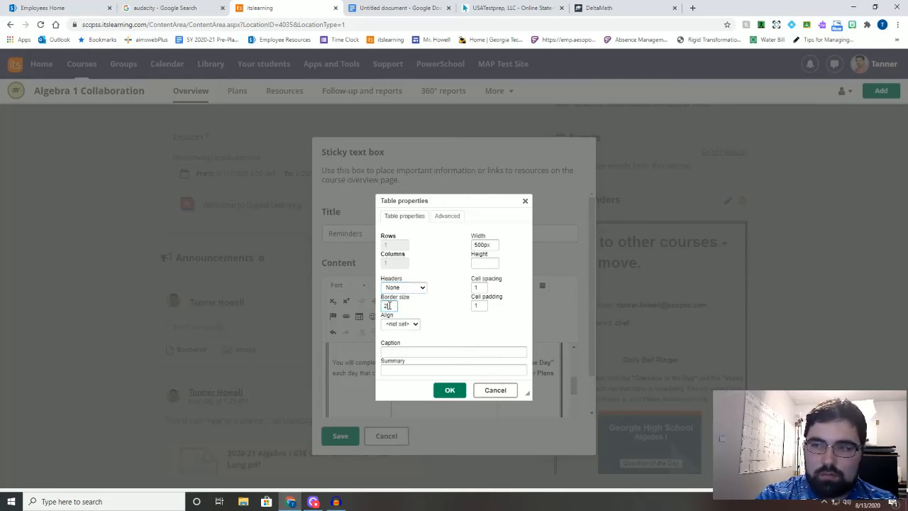
{"action": "left_click", "coordinate": [449, 390]}
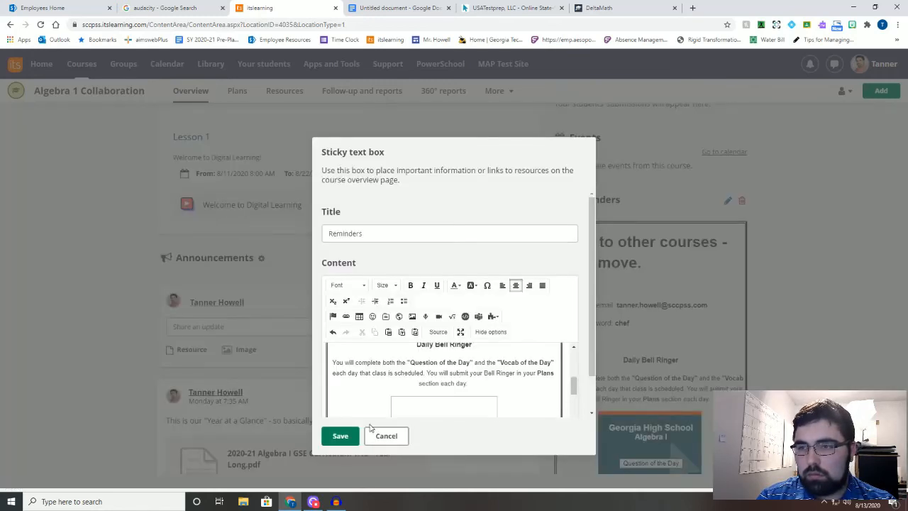
{"action": "left_click", "coordinate": [341, 436]}
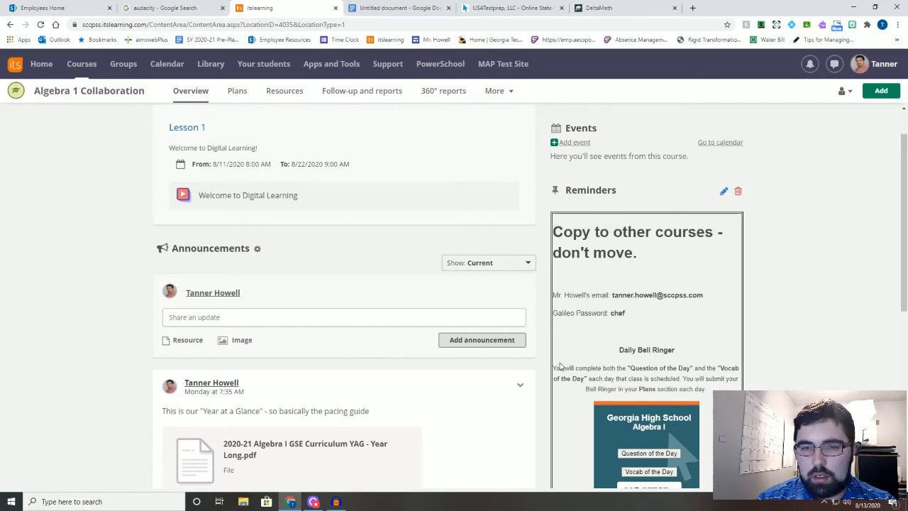
Test the DeltaMath logo link in the saved Reminders box and return to the itslearning course overview.
{"action": "scroll", "coordinate": [568, 369], "scroll_direction": "down", "scroll_amount": 2}
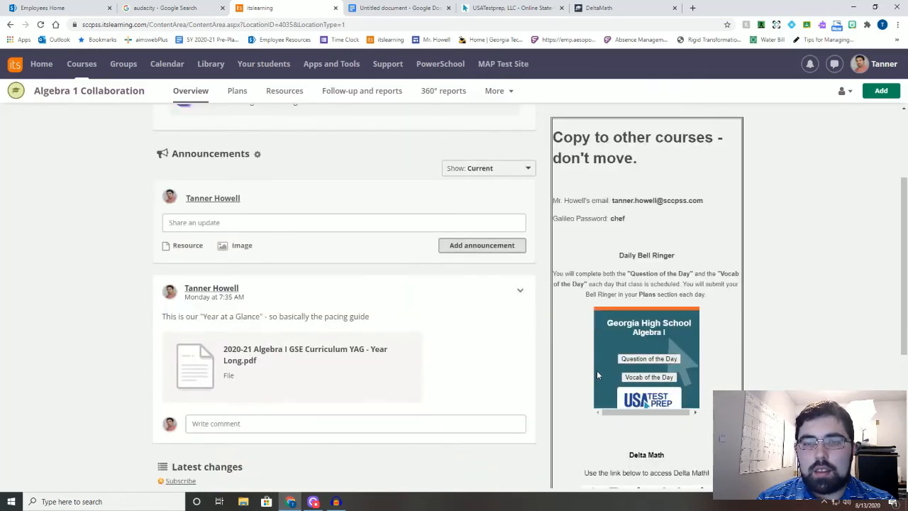
{"action": "scroll", "coordinate": [597, 375], "scroll_direction": "down", "scroll_amount": 2}
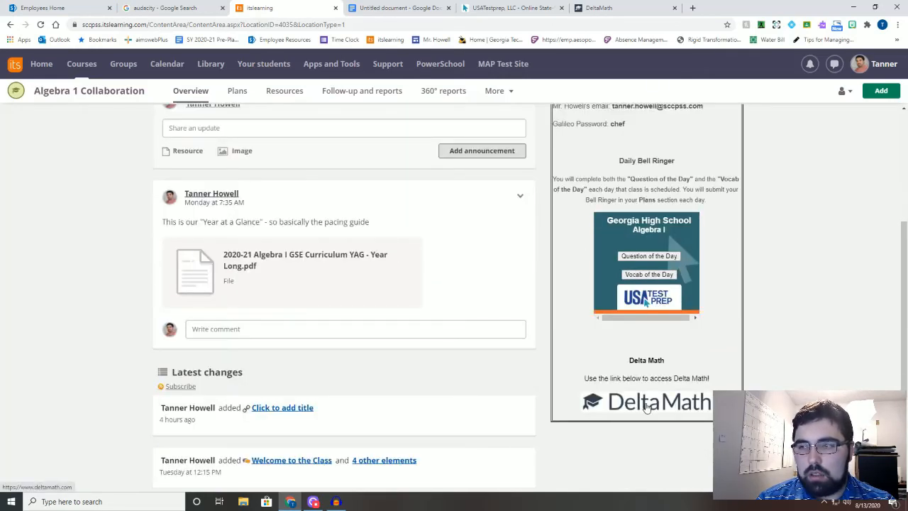
{"action": "left_click", "coordinate": [647, 406]}
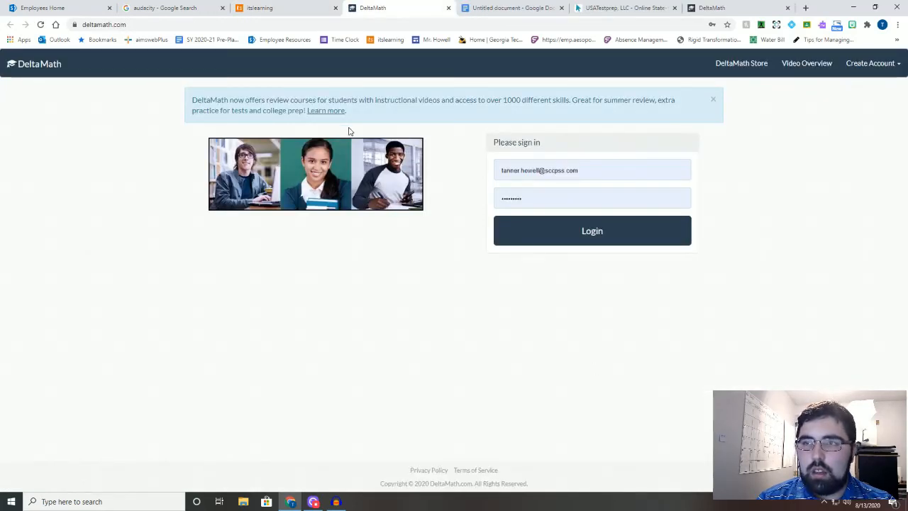
{"action": "left_click", "coordinate": [291, 10]}
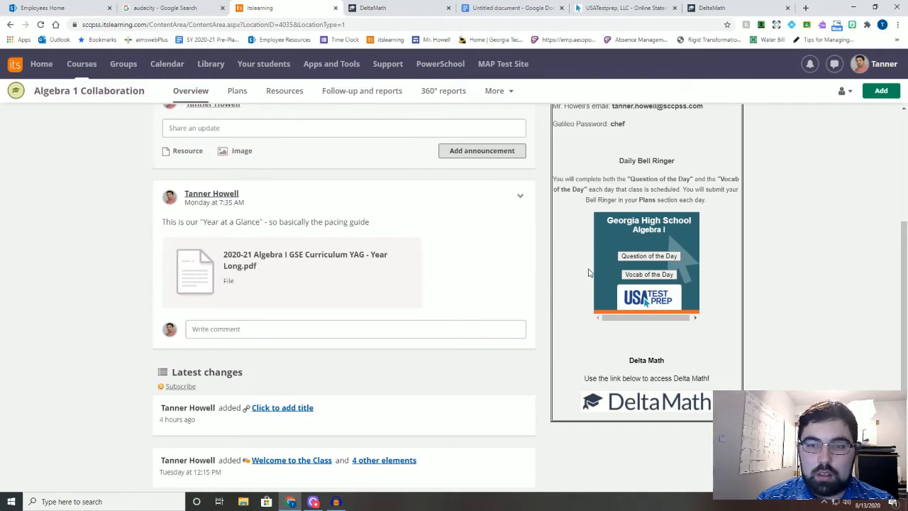
Test the Question of the Day and Vocab of the Day in the USATestprep embed, and close their pop-up window.
{"action": "left_click", "coordinate": [641, 257]}
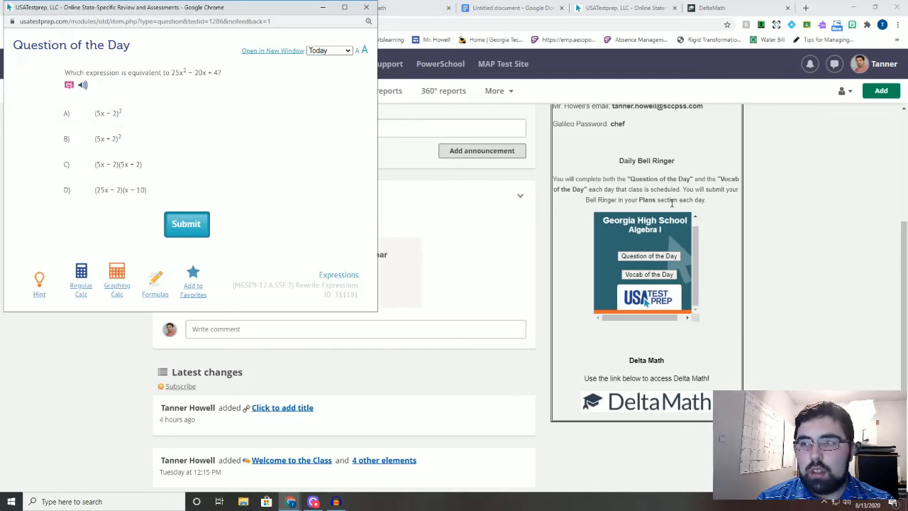
{"action": "left_click", "coordinate": [652, 274]}
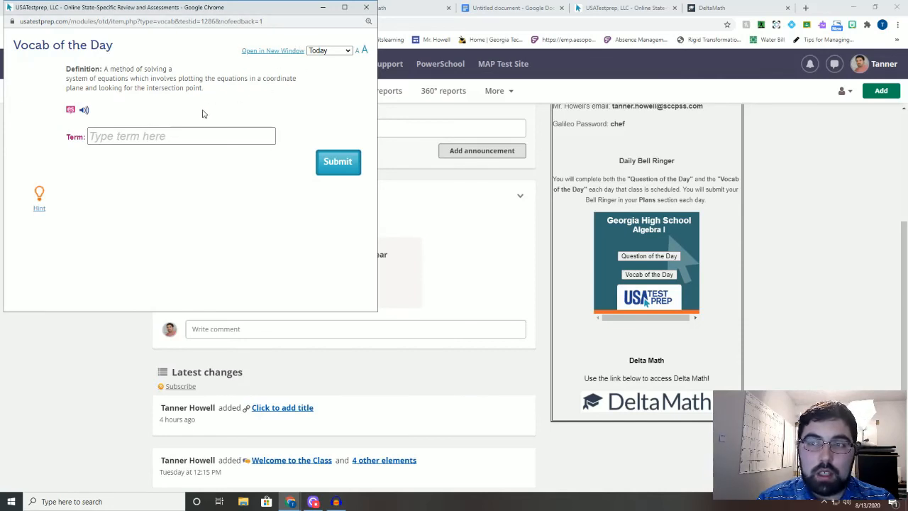
{"action": "left_click", "coordinate": [140, 141]}
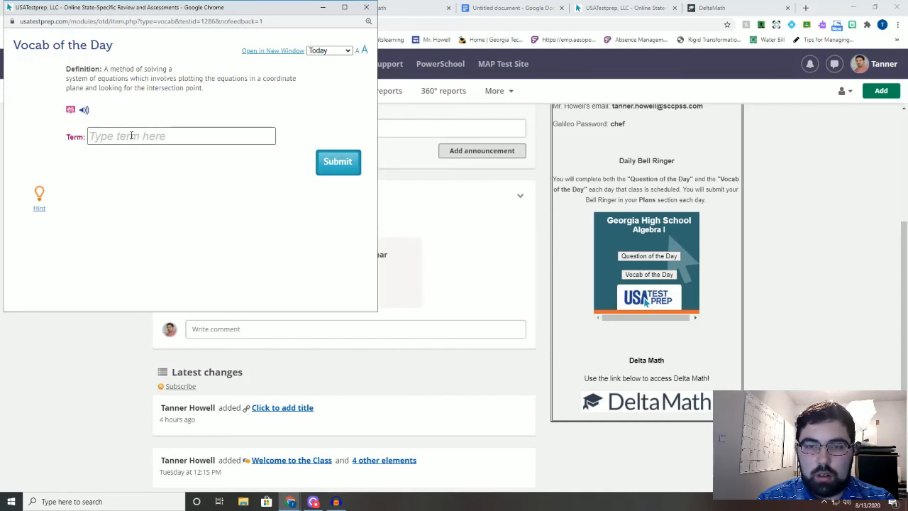
{"action": "left_click", "coordinate": [366, 7]}
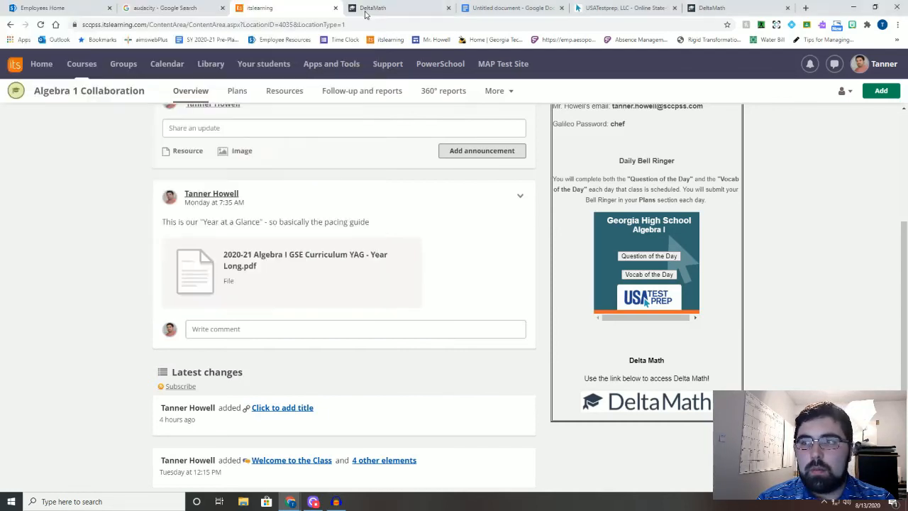
Open the Question of the Day from the embed and submit answer A, (5x − 2)².
{"action": "left_click", "coordinate": [658, 257]}
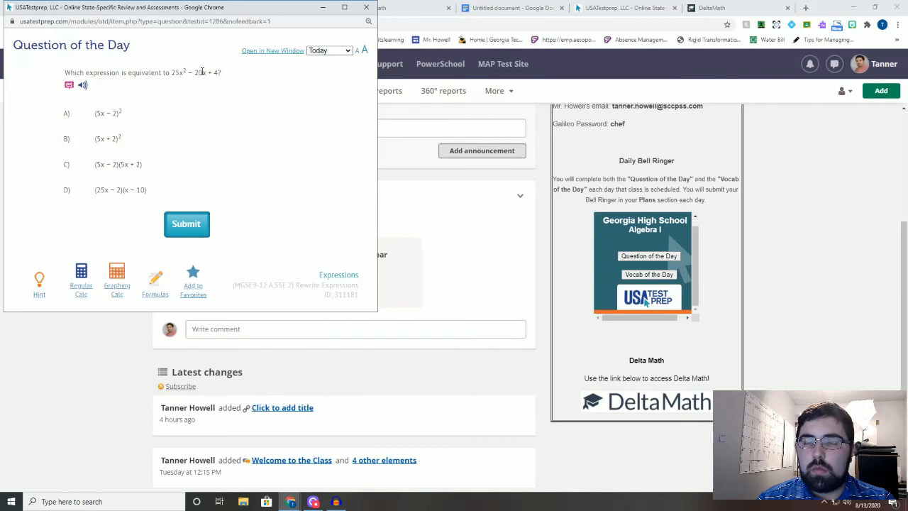
{"action": "left_click", "coordinate": [110, 117]}
{"action": "left_click", "coordinate": [186, 224]}
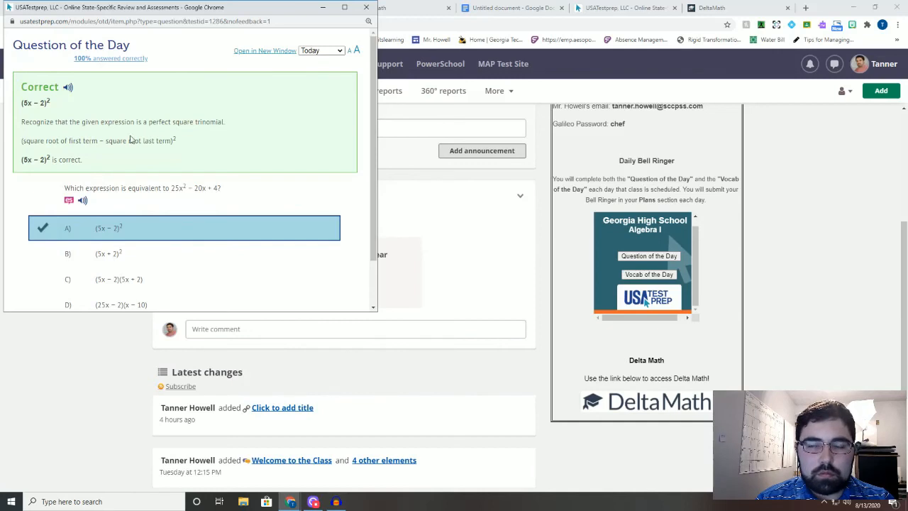
Review the answer explanation and choices for the Question of the Day, reopen the question from the embed and close its window.
{"action": "scroll", "coordinate": [149, 173], "scroll_direction": "down", "scroll_amount": 1}
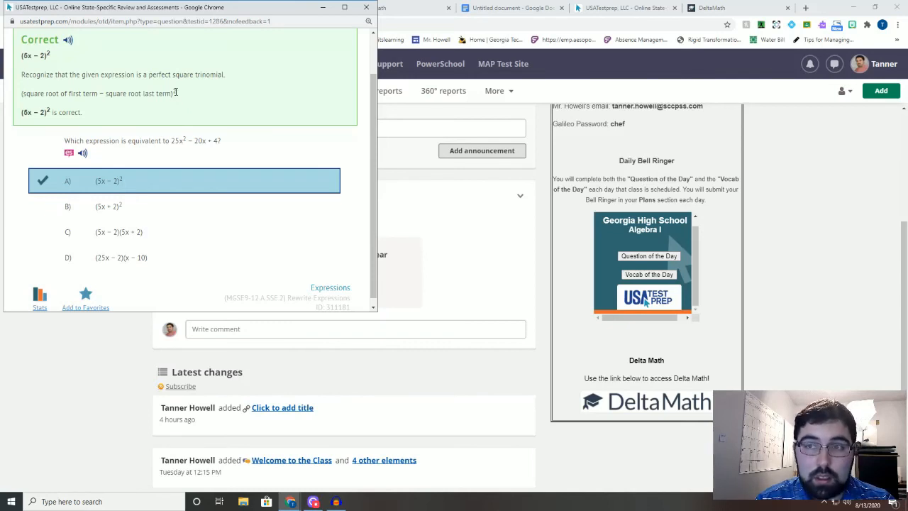
{"action": "scroll", "coordinate": [177, 96], "scroll_direction": "down", "scroll_amount": 1}
{"action": "scroll", "coordinate": [176, 97], "scroll_direction": "up", "scroll_amount": 2}
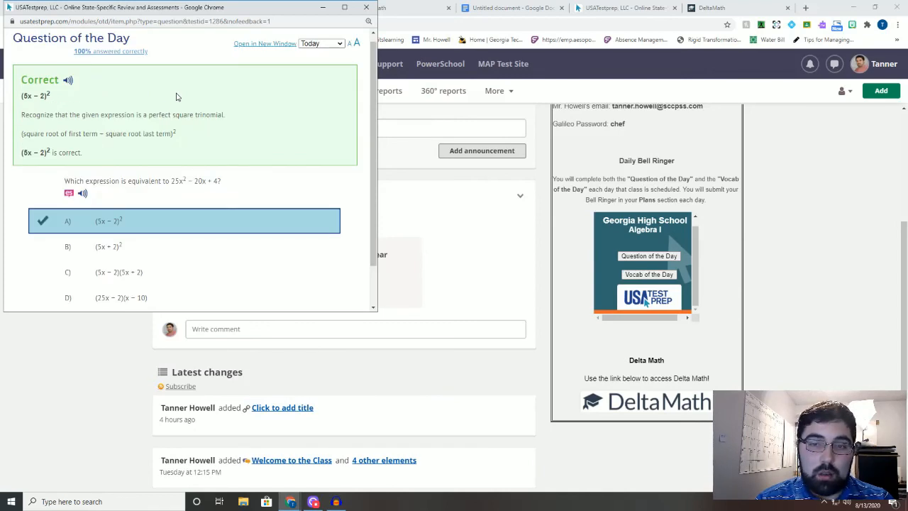
{"action": "scroll", "coordinate": [142, 145], "scroll_direction": "down", "scroll_amount": 2}
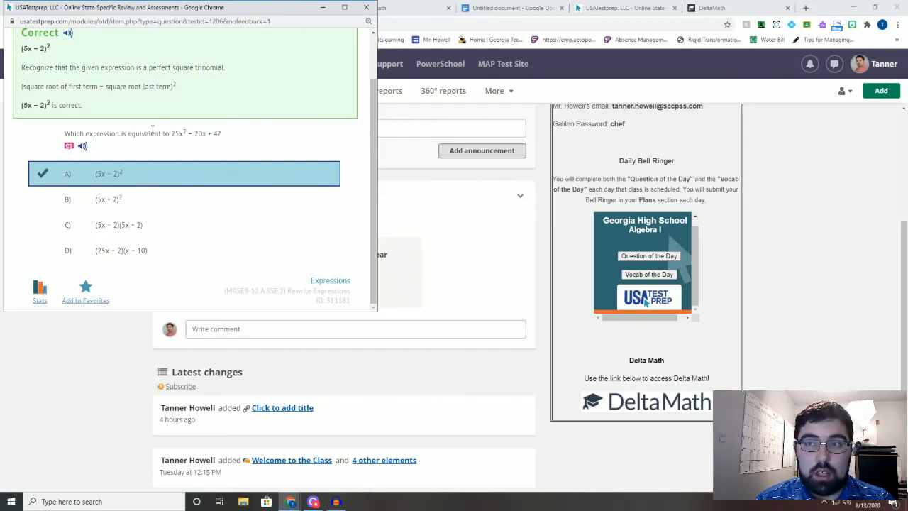
{"action": "scroll", "coordinate": [152, 130], "scroll_direction": "up", "scroll_amount": 2}
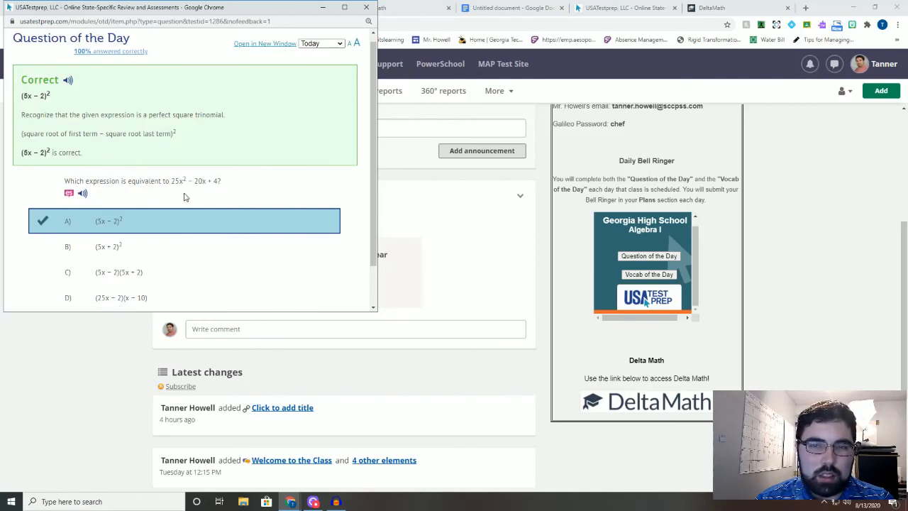
{"action": "left_click", "coordinate": [366, 7]}
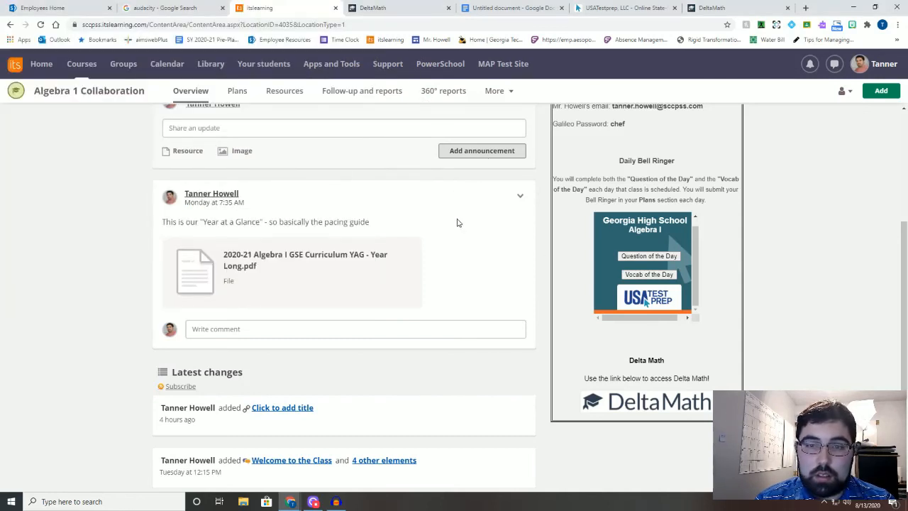
{"action": "left_click", "coordinate": [656, 256]}
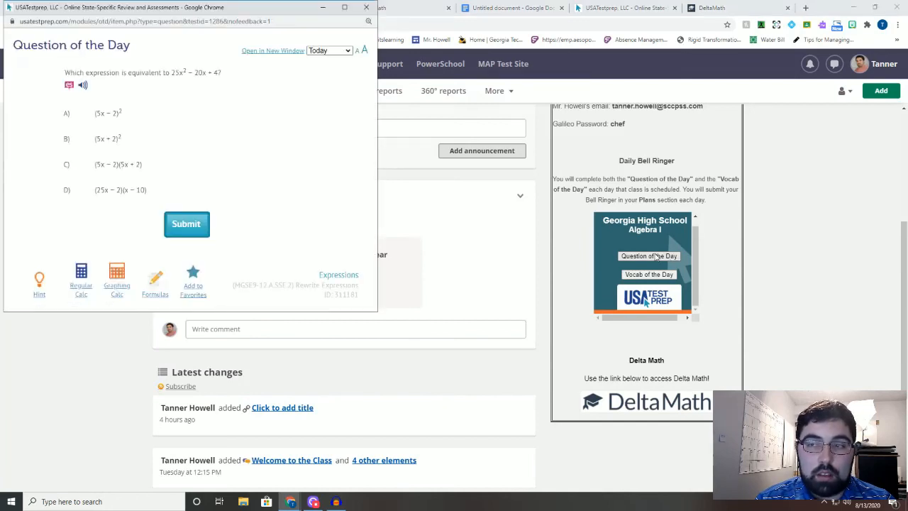
{"action": "left_click", "coordinate": [366, 7]}
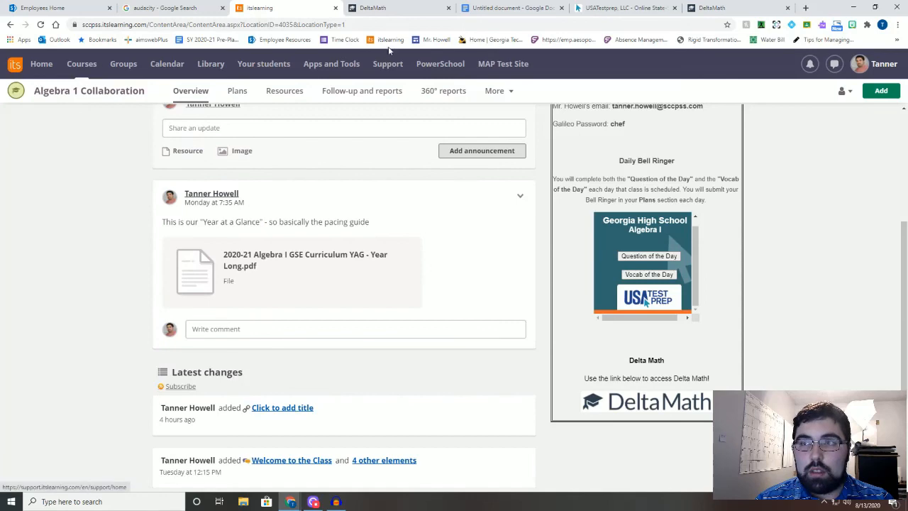
Switch to USATestprep, view the Classroom Resources for Pre-Calculus and Alg II/Adv Algebra, and return to the itslearning course overview.
{"action": "left_click", "coordinate": [603, 8]}
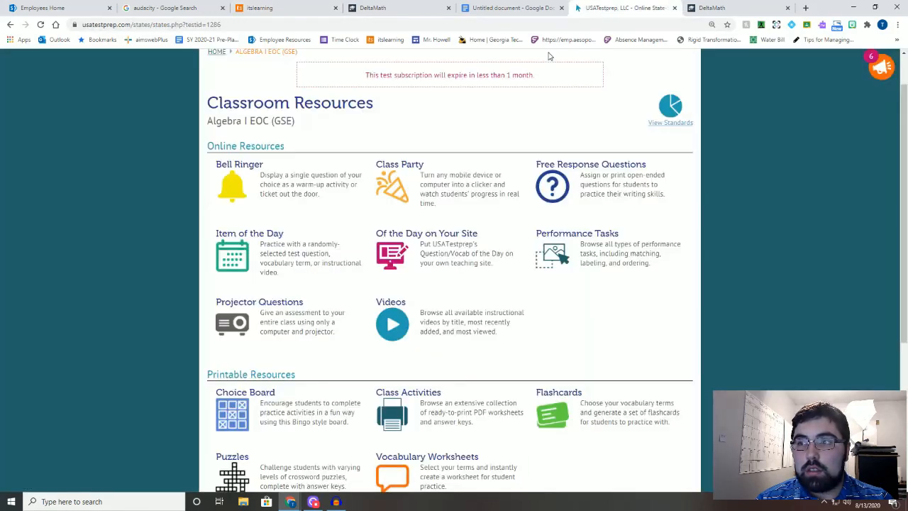
{"action": "mouse_move", "coordinate": [495, 68]}
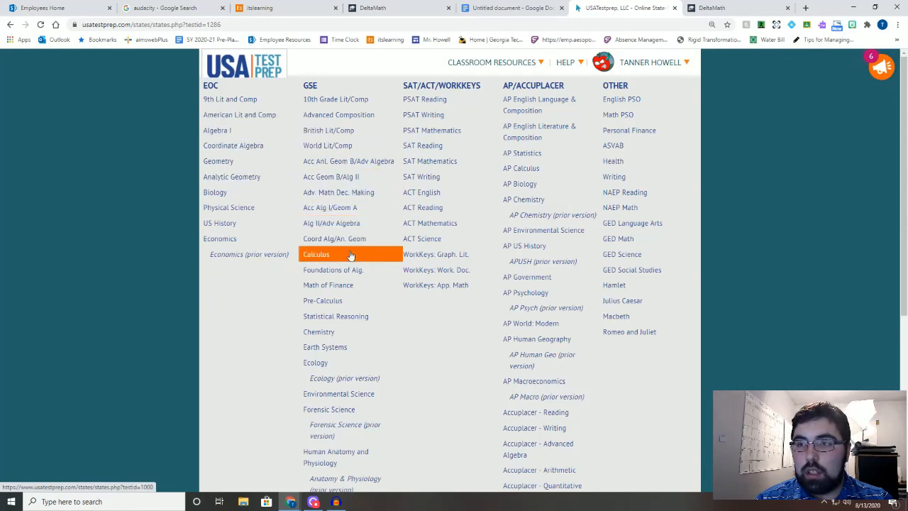
{"action": "left_click", "coordinate": [332, 300]}
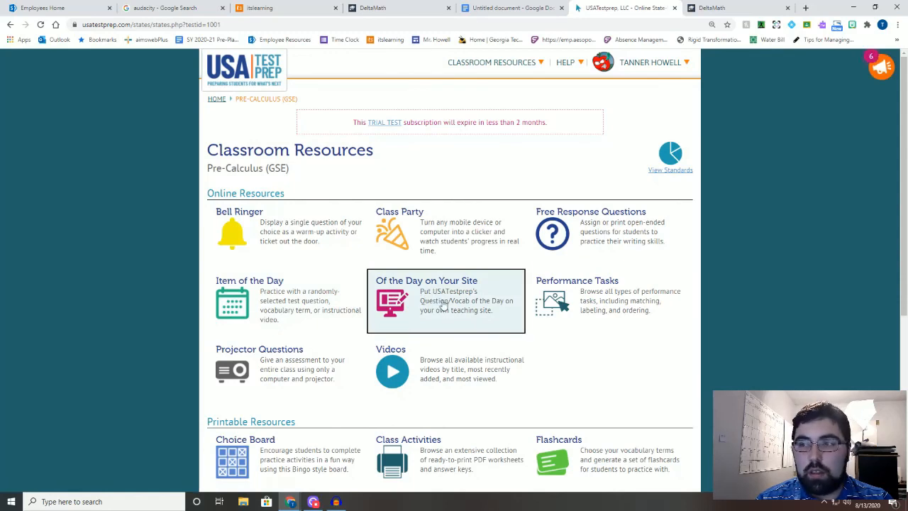
{"action": "left_click", "coordinate": [490, 65]}
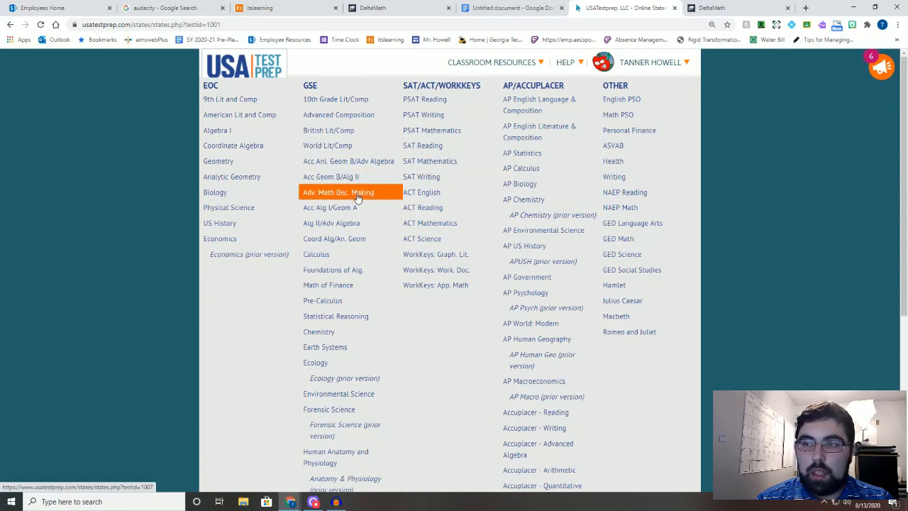
{"action": "left_click", "coordinate": [329, 227]}
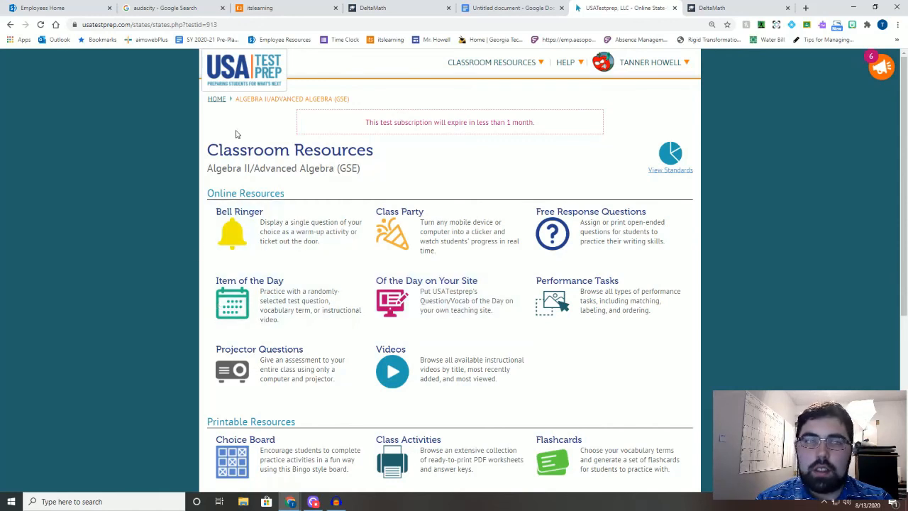
{"action": "left_click", "coordinate": [261, 8]}
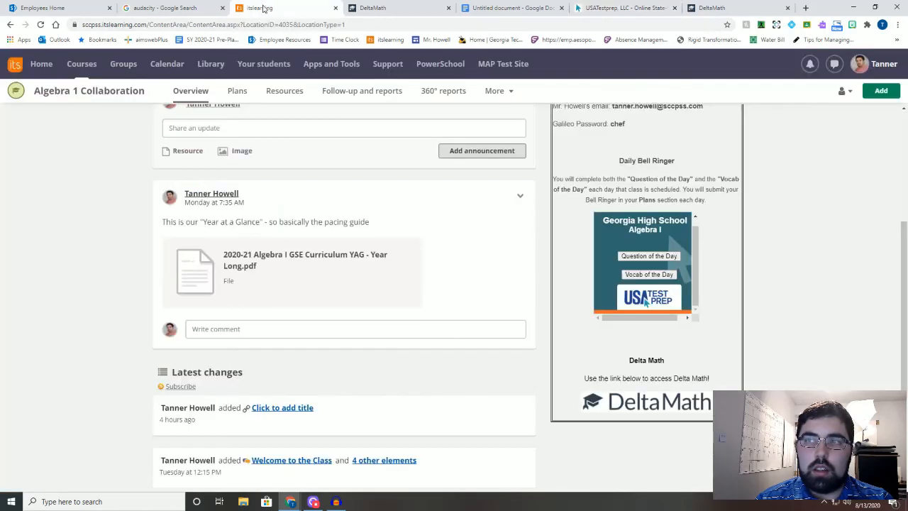